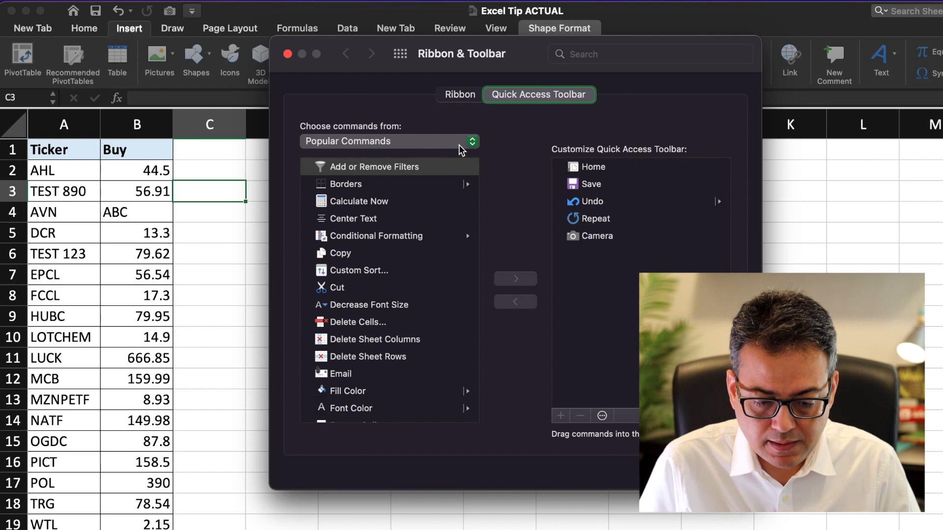
# Step: Remove Camera from the Quick Access Toolbar, save the change, and close preferences
pyautogui.click(447, 141)
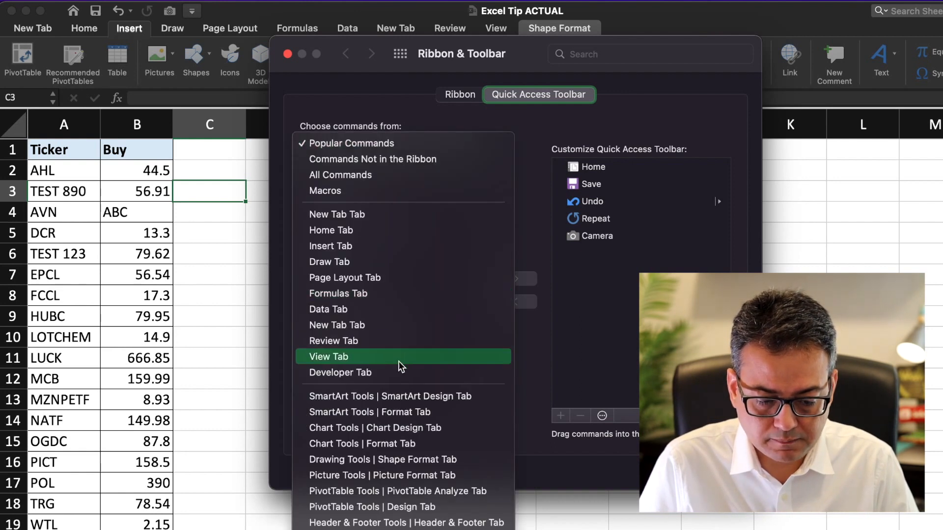
pyautogui.click(662, 210)
pyautogui.click(606, 242)
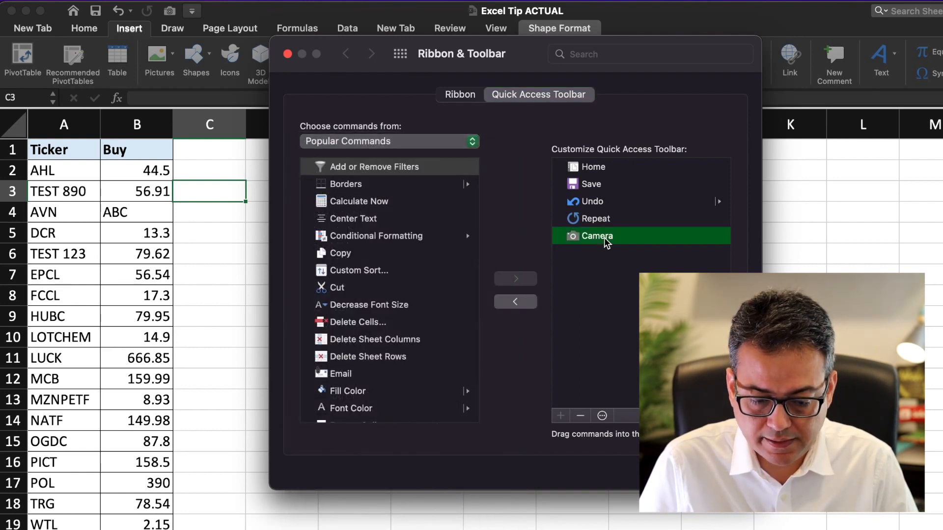
pyautogui.click(515, 302)
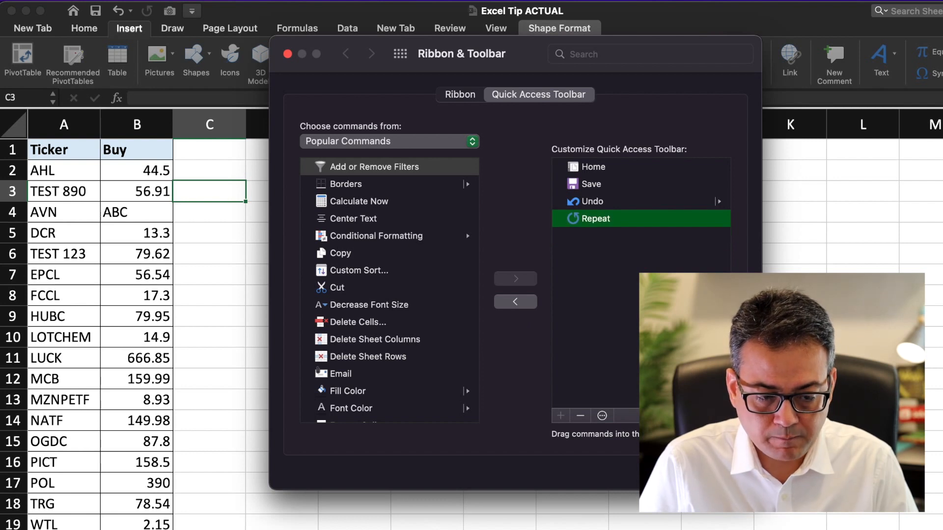
pyautogui.click(721, 472)
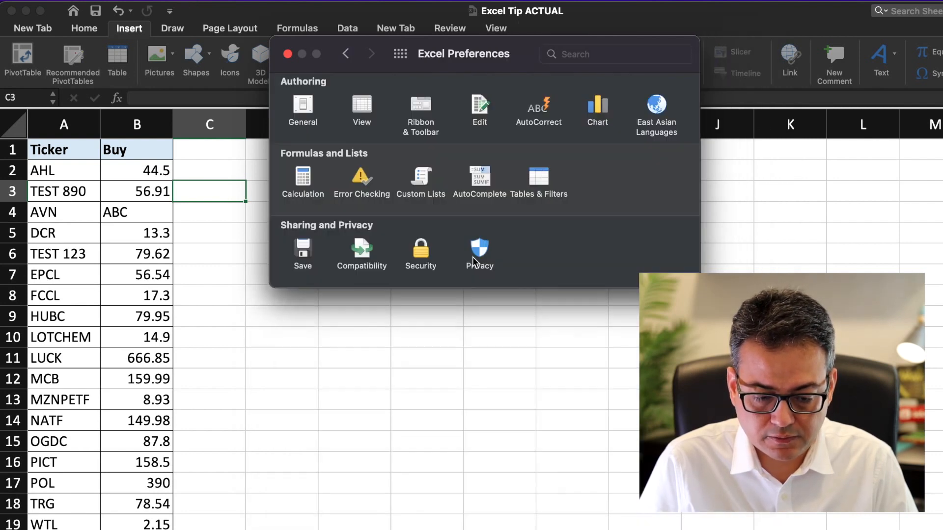
pyautogui.click(287, 53)
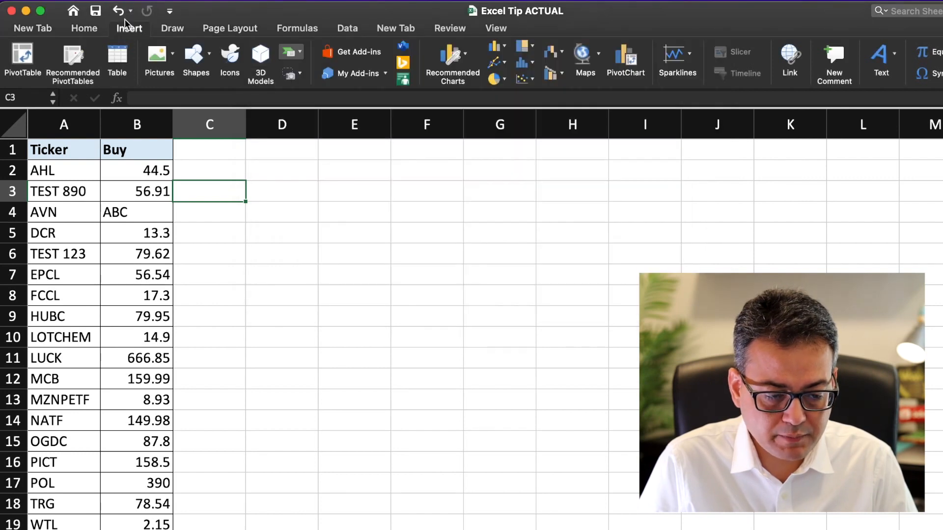
# Step: Reopen the Quick Access Toolbar settings with All Commands as the command source
pyautogui.click(170, 10)
pyautogui.click(218, 216)
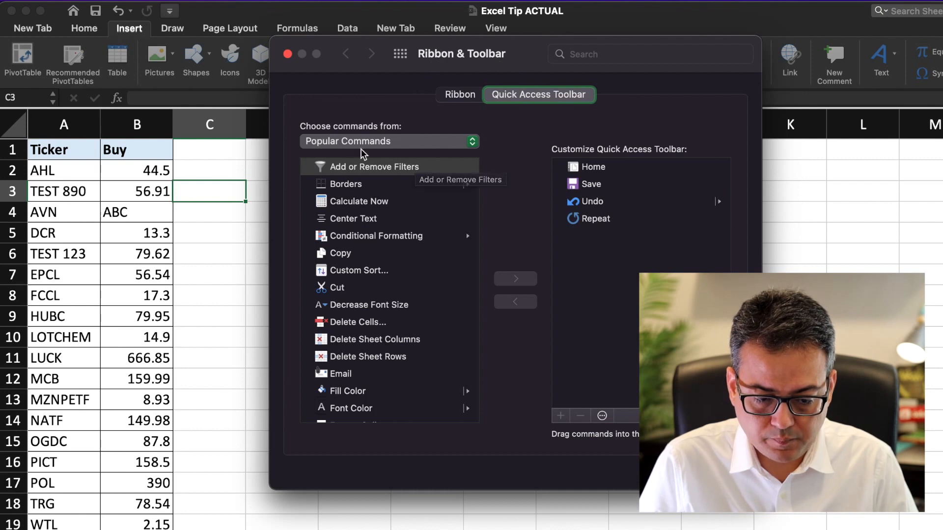
pyautogui.click(375, 140)
pyautogui.click(363, 177)
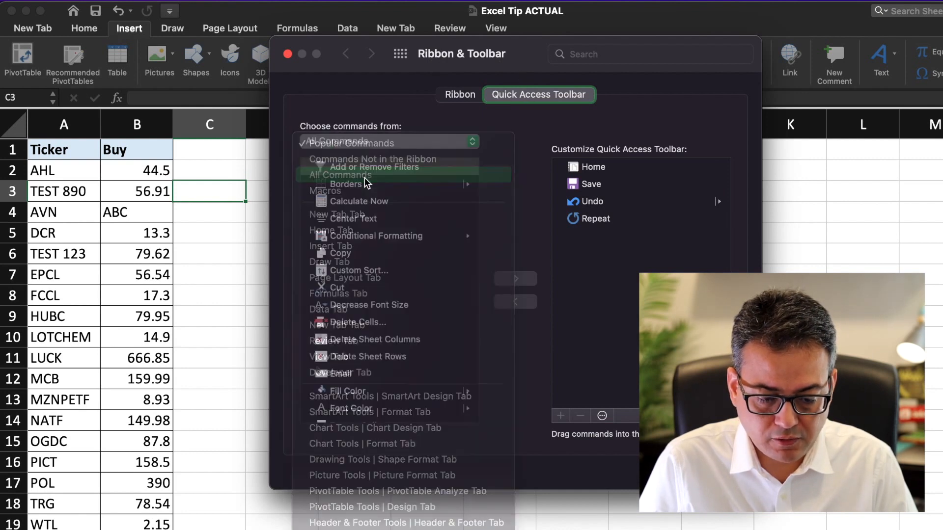
pyautogui.click(354, 219)
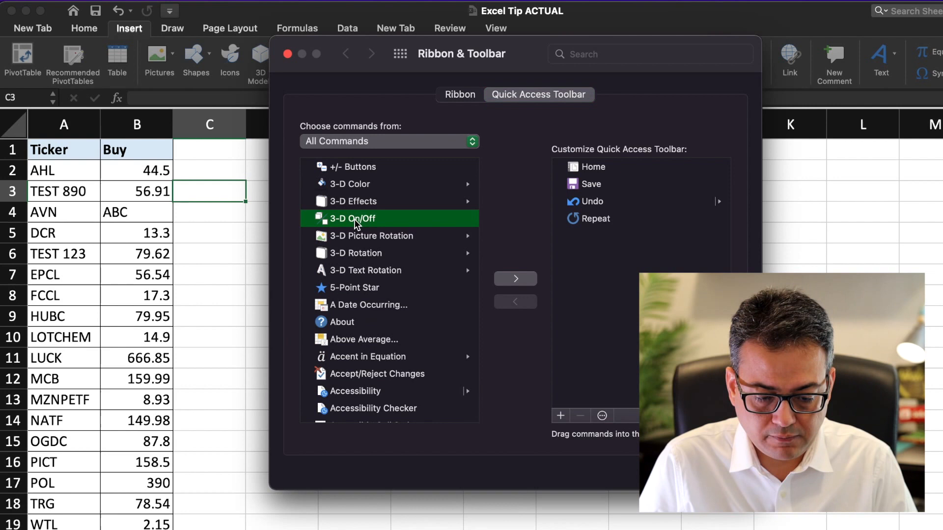
# Step: Add Camera from All Commands to the Quick Access Toolbar, save, and close preferences
pyautogui.press('c')
pyautogui.press('a')
pyautogui.press('m')
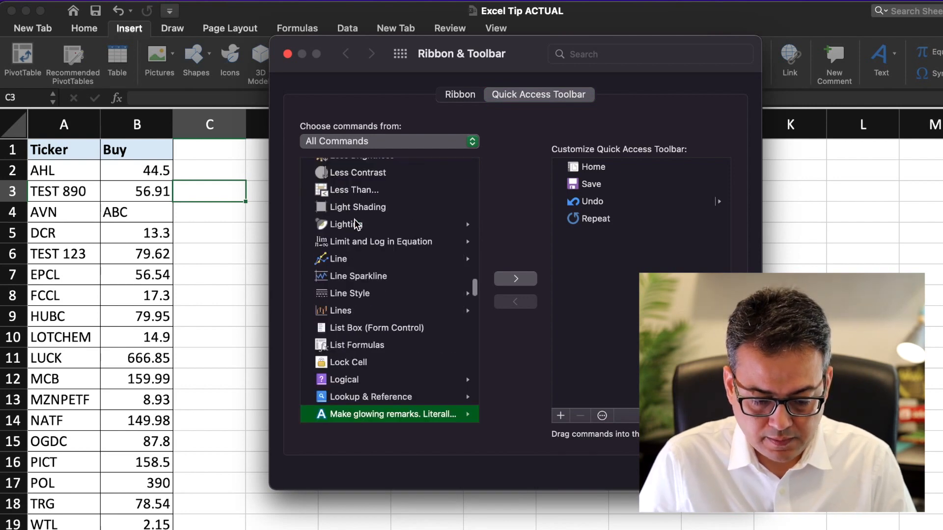
pyautogui.press('m')
pyautogui.press('Up')
pyautogui.click(354, 290)
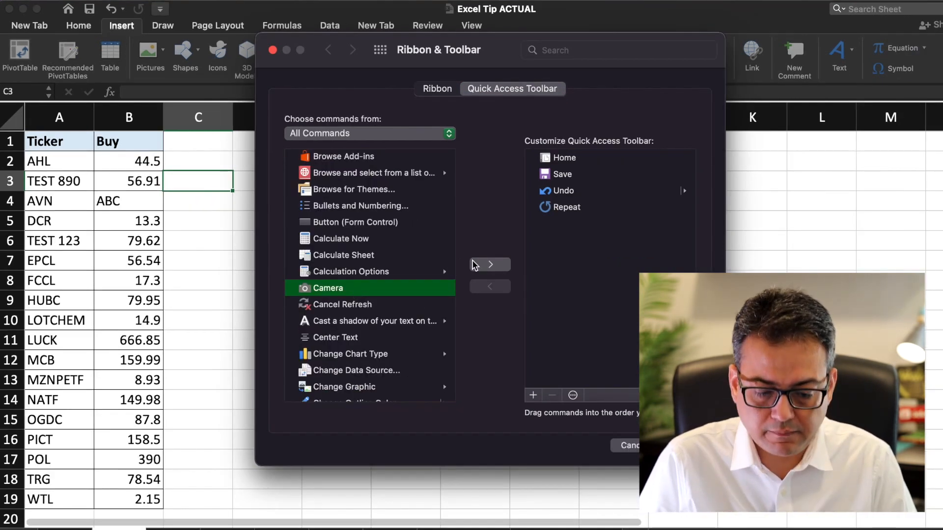
pyautogui.click(474, 265)
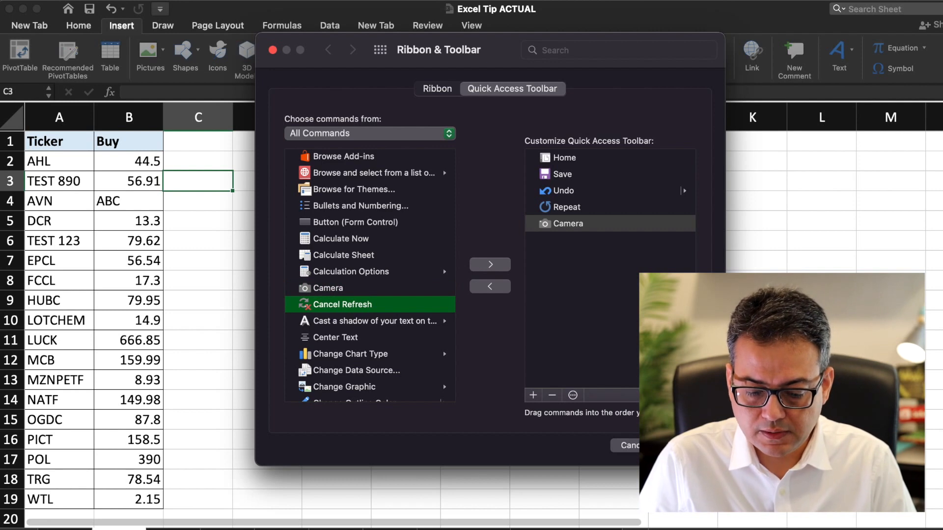
pyautogui.click(687, 446)
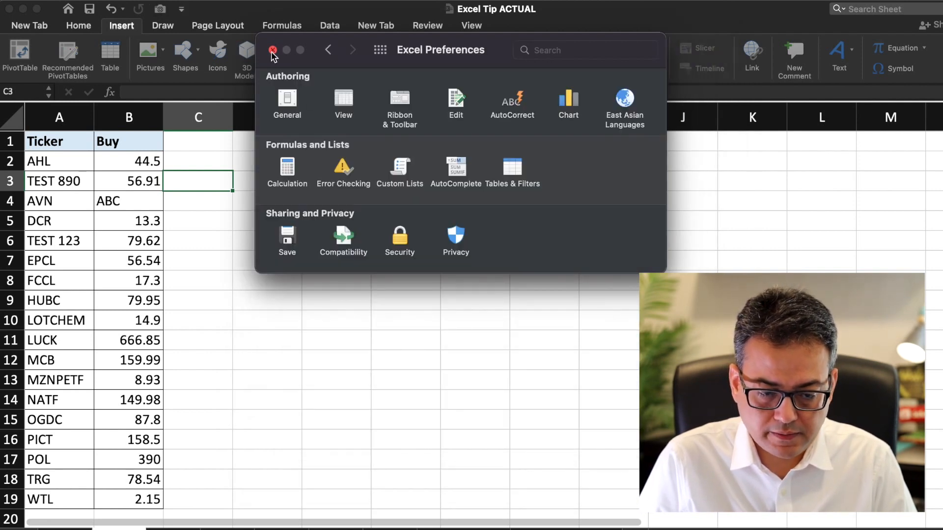
pyautogui.click(272, 50)
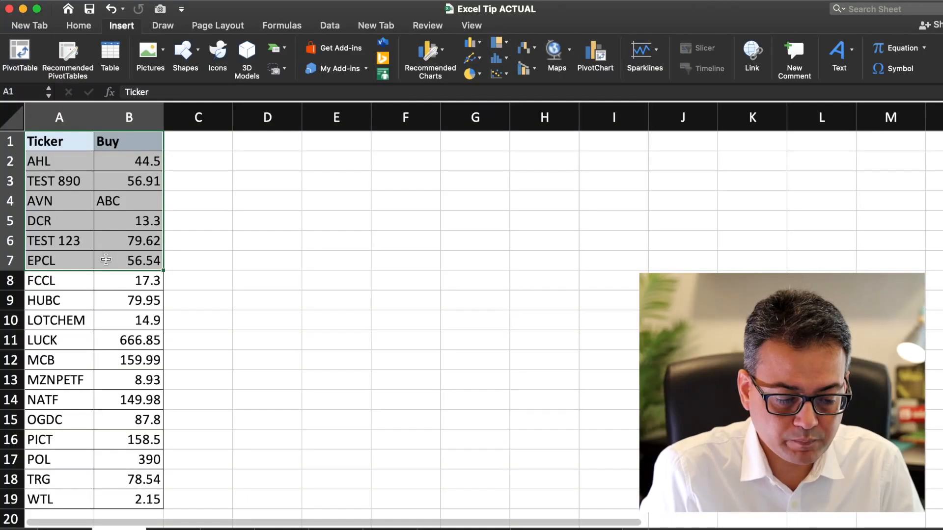
# Step: Take a linked Camera snapshot of the Ticker/Buy range A1:B7
pyautogui.scroll(5, 259, 271)
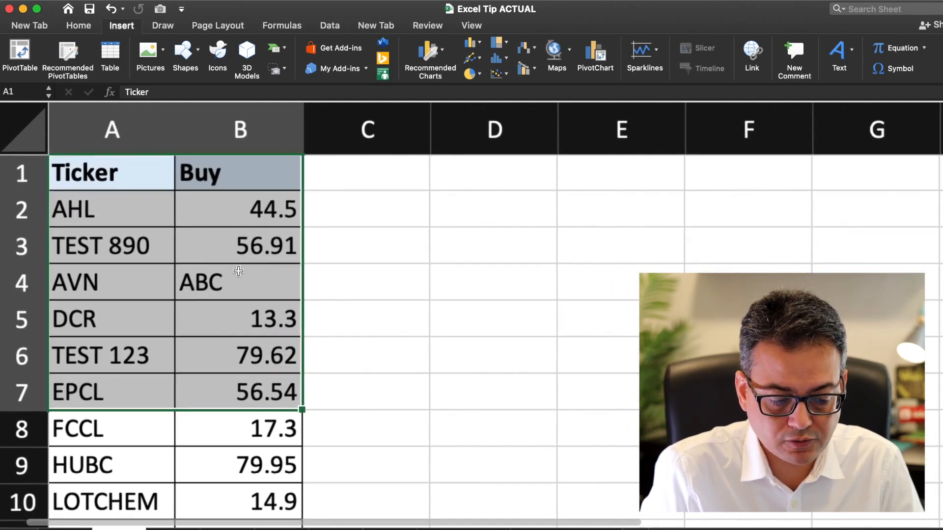
pyautogui.click(161, 9)
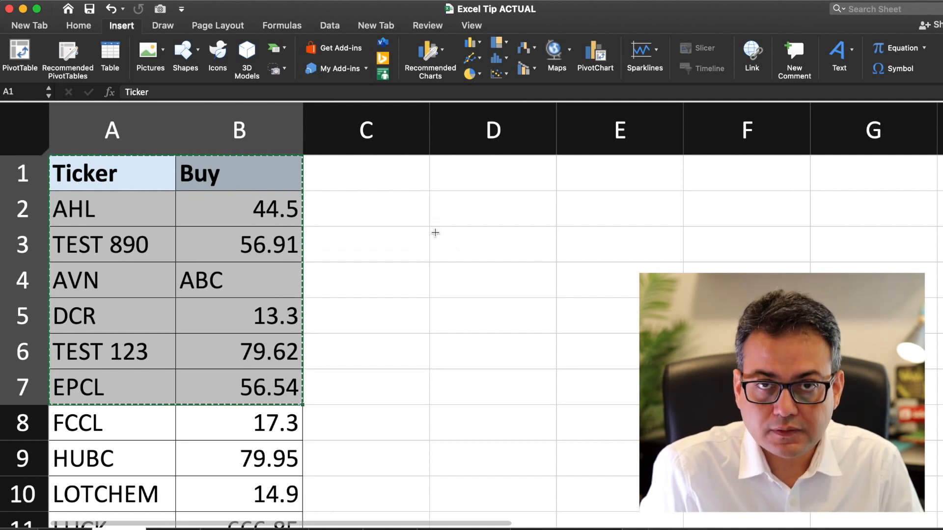
# Step: Drop the linked picture of A1:B7 onto the sheet beside the table
pyautogui.click(435, 232)
pyautogui.scroll(-5, 583, 303)
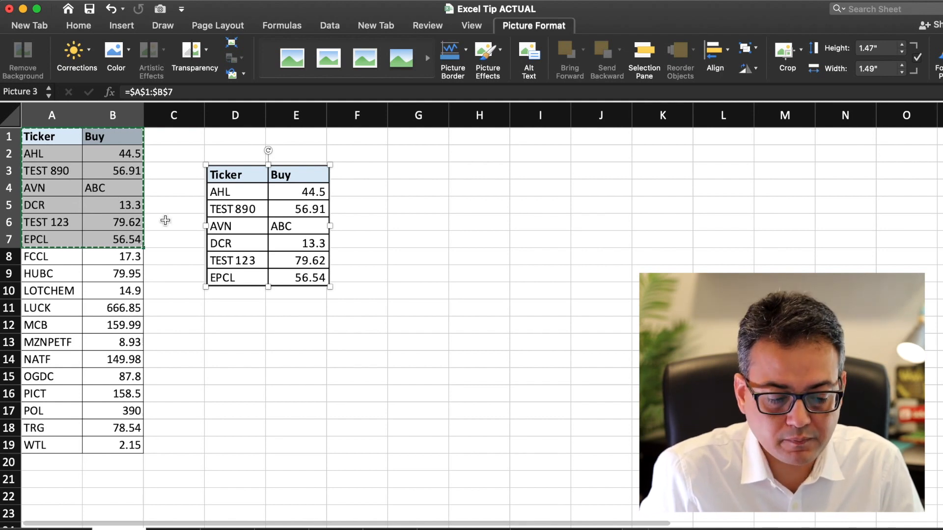
pyautogui.moveTo(261, 180)
pyautogui.mouseDown()
pyautogui.moveTo(330, 190)
pyautogui.moveTo(425, 163)
pyautogui.moveTo(405, 192)
pyautogui.moveTo(240, 257)
pyautogui.moveTo(373, 243)
pyautogui.moveTo(400, 257)
pyautogui.moveTo(442, 244)
pyautogui.moveTo(626, 267)
pyautogui.moveTo(203, 343)
pyautogui.moveTo(443, 226)
pyautogui.moveTo(408, 238)
pyautogui.moveTo(179, 178)
pyautogui.moveTo(258, 230)
pyautogui.moveTo(250, 171)
pyautogui.mouseUp()
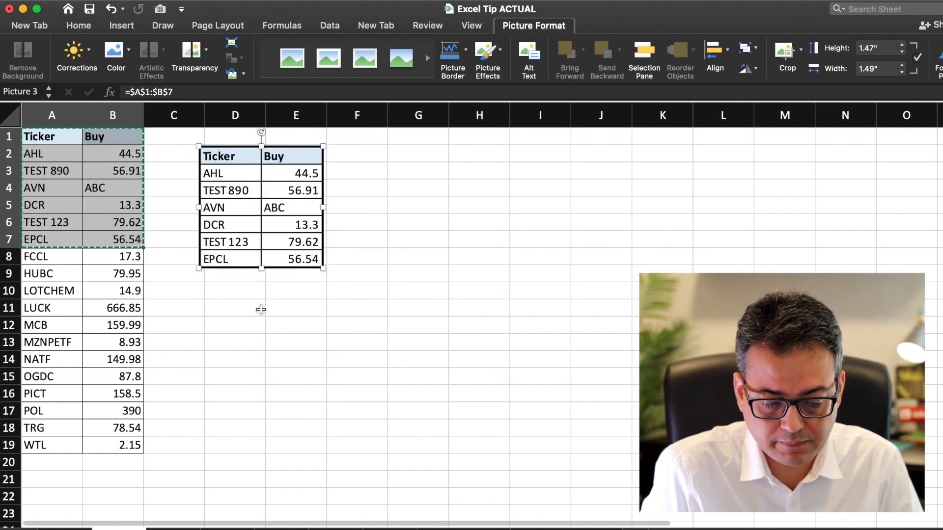
pyautogui.click(295, 358)
# Step: Enlarge the linked picture about 2.5 times and nudge it into place beside the table
pyautogui.click(294, 245)
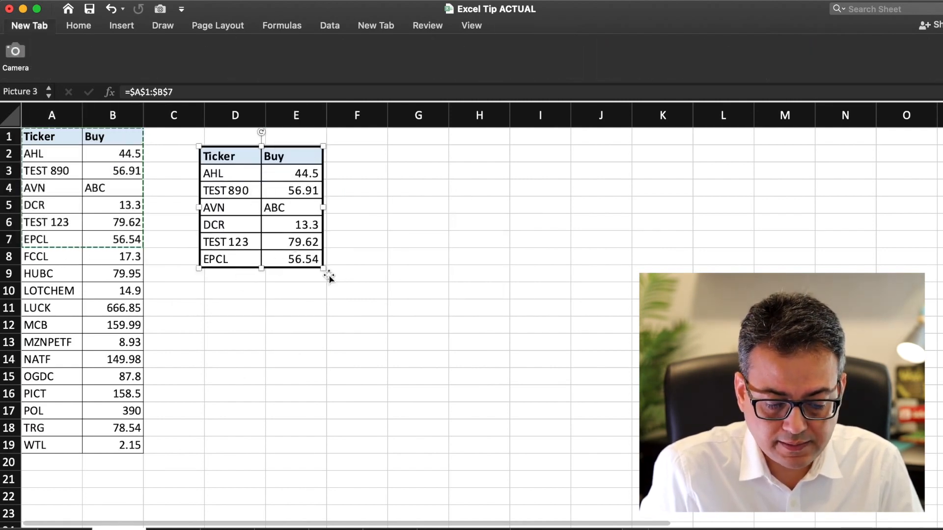
pyautogui.moveTo(329, 277); pyautogui.dragTo(510, 461)
pyautogui.moveTo(276, 214); pyautogui.dragTo(256, 215)
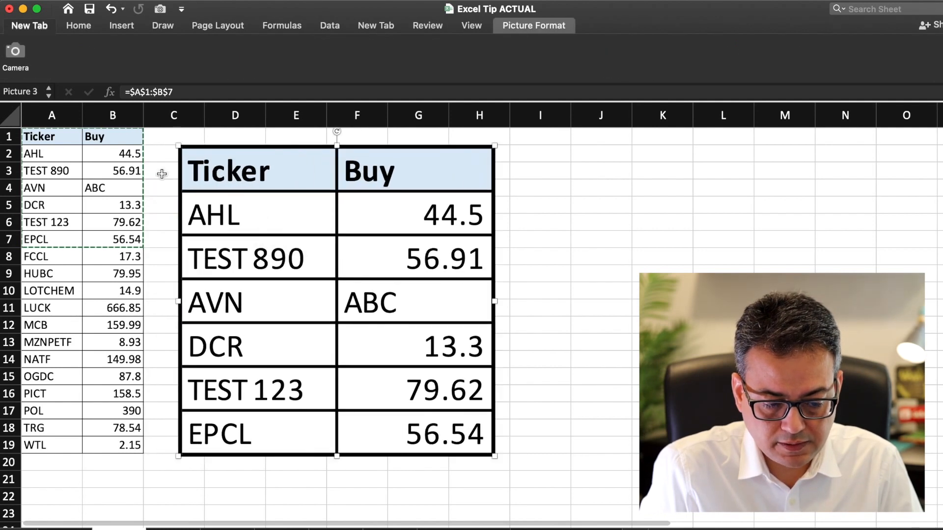
pyautogui.click(93, 159)
pyautogui.moveTo(308, 234)
pyautogui.mouseDown()
pyautogui.moveTo(342, 211)
pyautogui.moveTo(310, 251)
pyautogui.mouseUp()
pyautogui.click(94, 149)
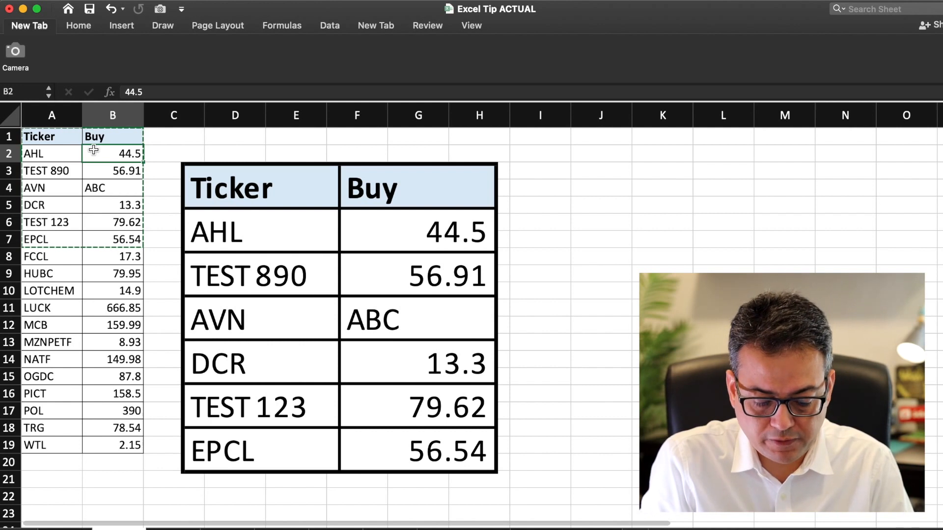
# Step: Enter 90 in B2 and 15 in B5, and rename ticker A5 to TEST 23
pyautogui.write('90')
pyautogui.press('Return')
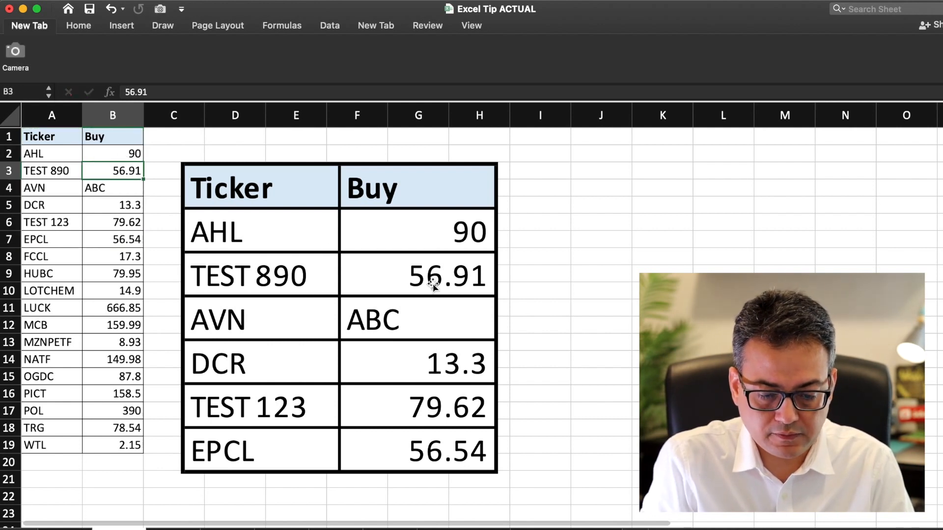
pyautogui.click(101, 210)
pyautogui.write('15')
pyautogui.press('Return')
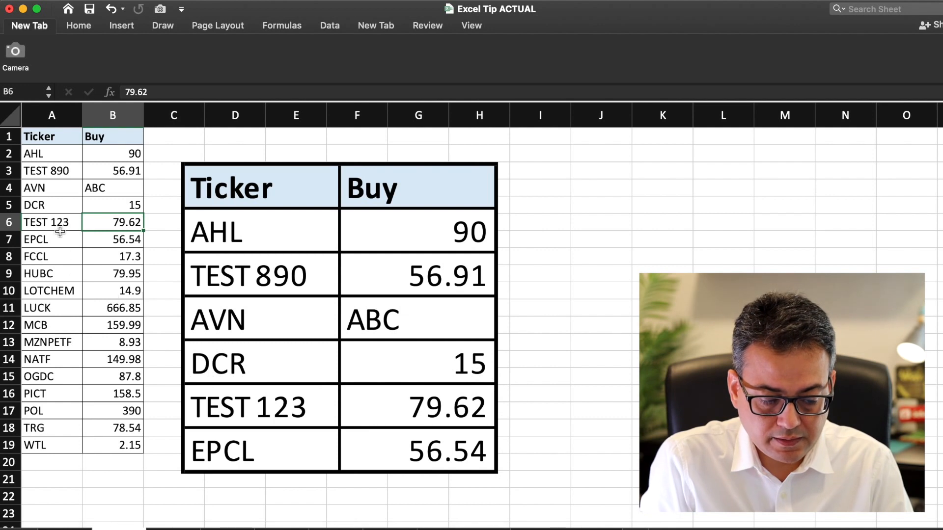
pyautogui.click(55, 210)
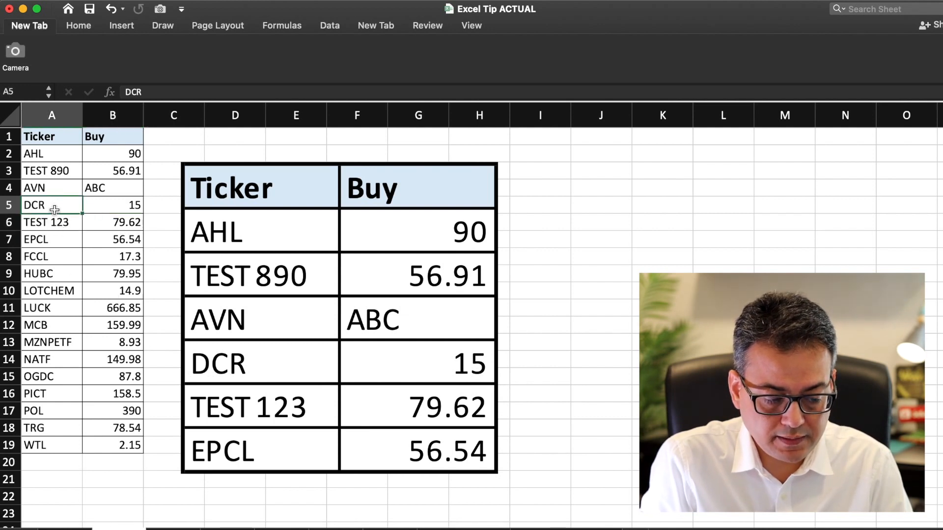
pyautogui.write('TEST 23')
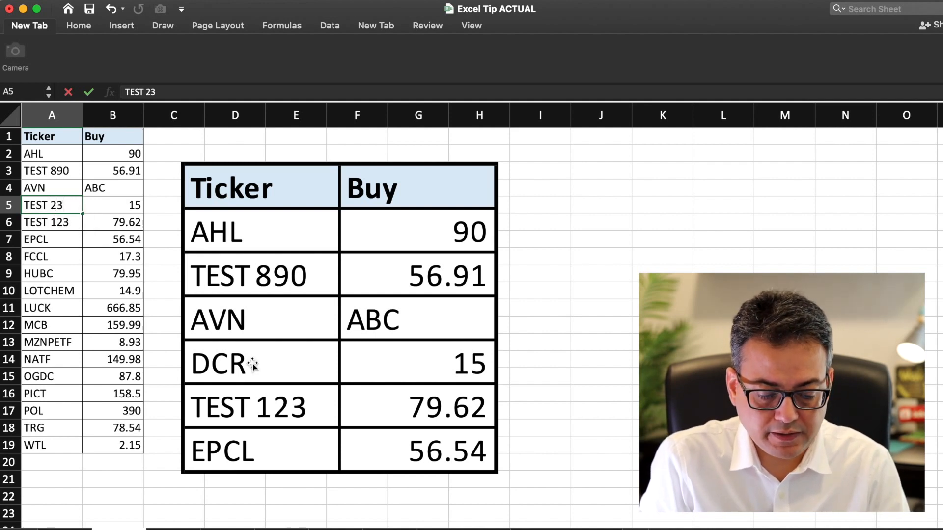
pyautogui.press('Return')
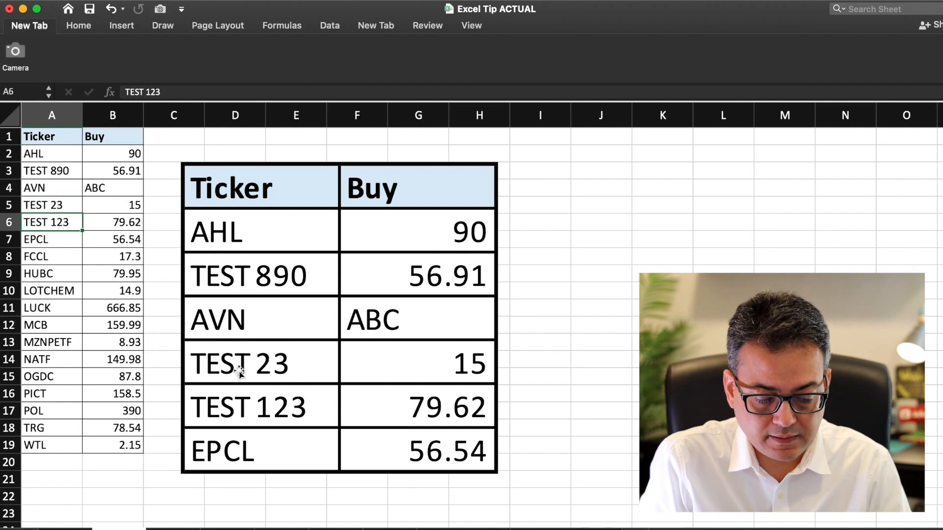
# Step: Move the linked picture up and right, then review each ledger column by selecting it
pyautogui.moveTo(320, 250); pyautogui.dragTo(391, 244)
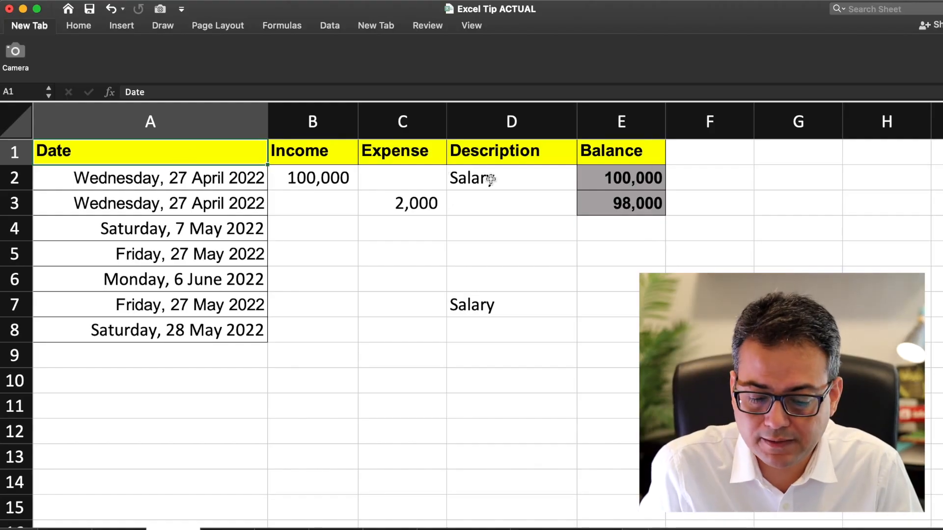
pyautogui.moveTo(166, 159); pyautogui.dragTo(165, 336)
pyautogui.moveTo(349, 144); pyautogui.dragTo(366, 272)
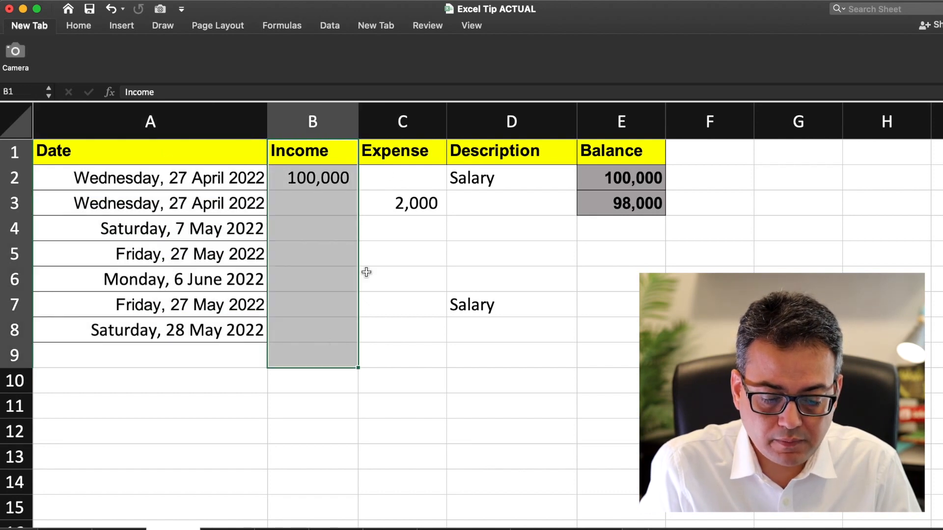
pyautogui.moveTo(406, 142); pyautogui.dragTo(412, 353)
pyautogui.click(495, 147)
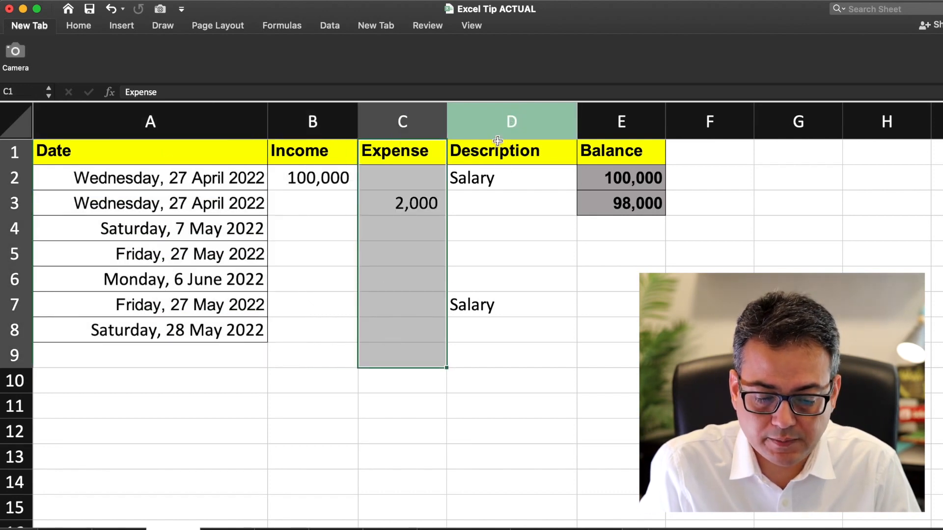
pyautogui.moveTo(494, 147); pyautogui.dragTo(497, 340)
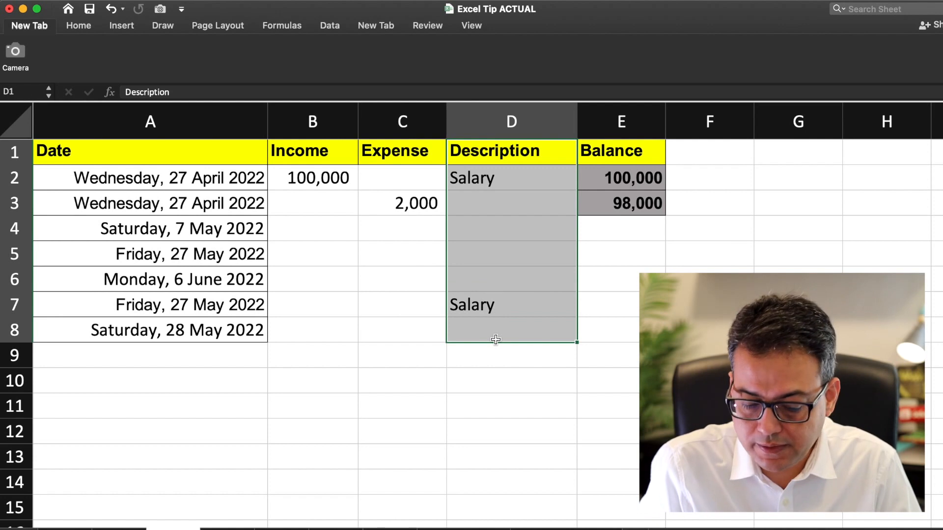
pyautogui.moveTo(617, 147); pyautogui.dragTo(620, 372)
# Step: Enter Grocery in D3 as the description of the 2,000 expense
pyautogui.click(541, 178)
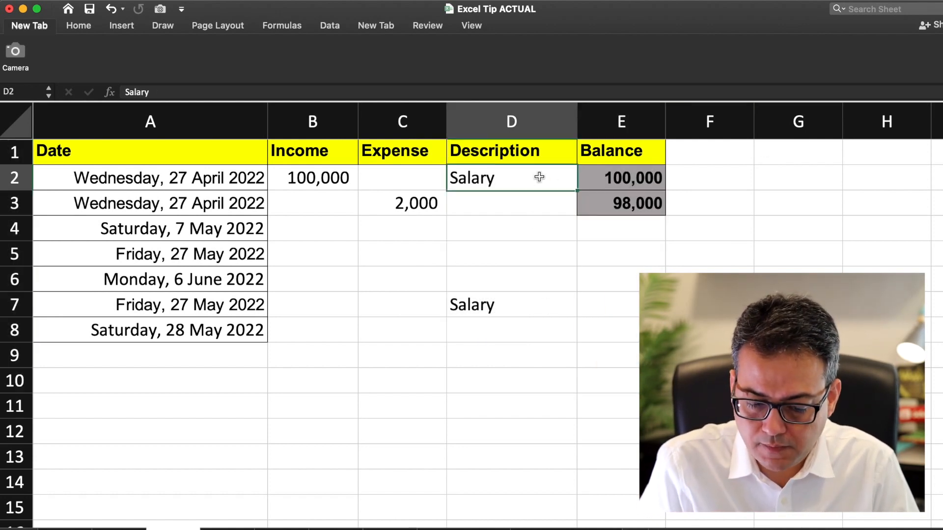
pyautogui.press('Left')
pyautogui.press('Left')
pyautogui.click(539, 177)
pyautogui.press('Right')
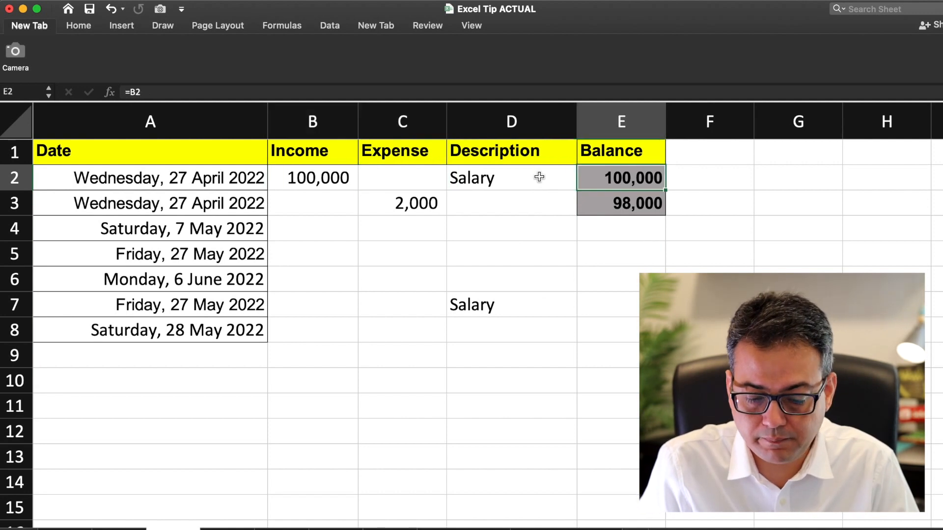
pyautogui.press('Left')
pyautogui.press('Left')
pyautogui.press('Left')
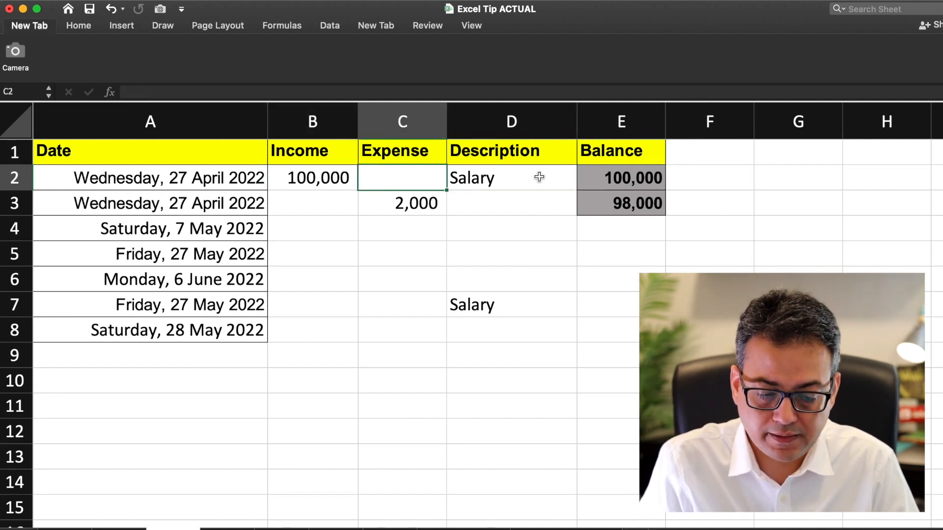
pyautogui.press('Down')
pyautogui.press('Right')
pyautogui.press('Right')
pyautogui.write('F')
pyautogui.press('BackSpace')
pyautogui.write('Grocer')
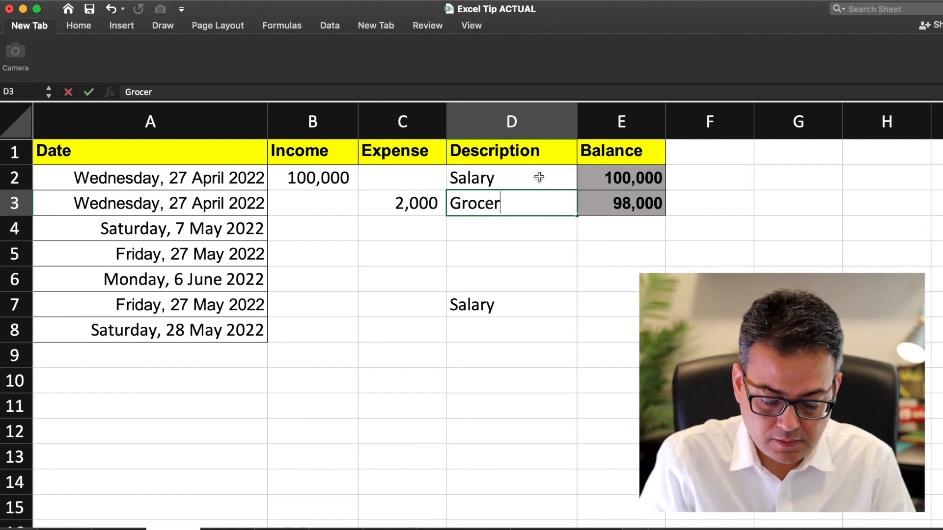
pyautogui.press('Return')
pyautogui.press('Up')
pyautogui.press('Right')
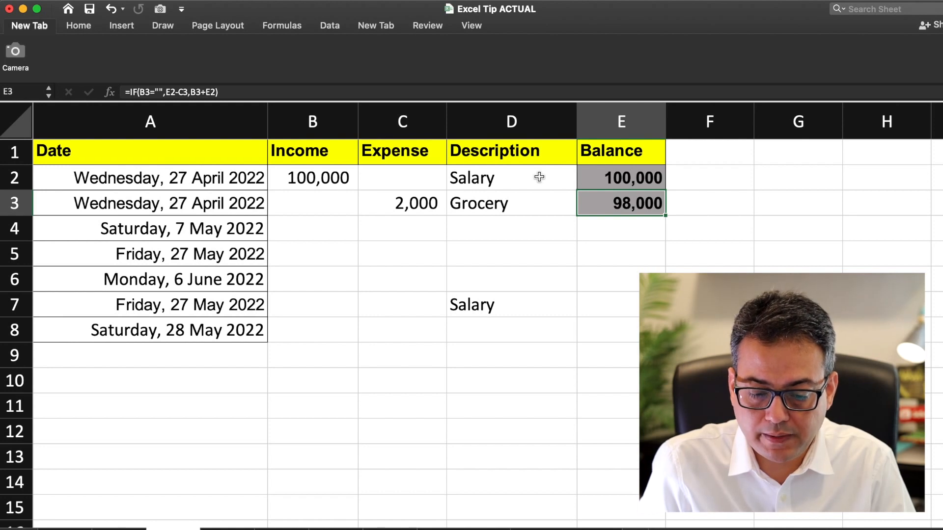
pyautogui.press('Up')
pyautogui.press('Down')
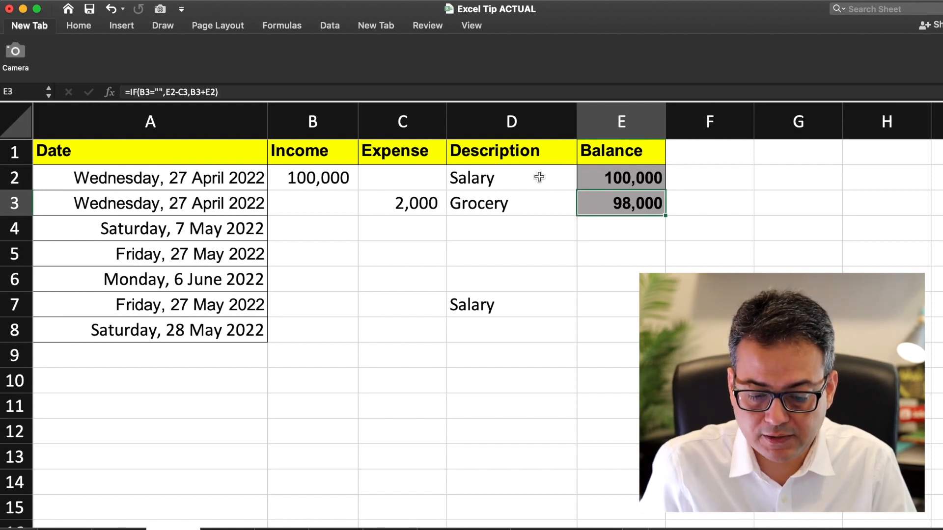
pyautogui.doubleClick(605, 203)
pyautogui.press('Right')
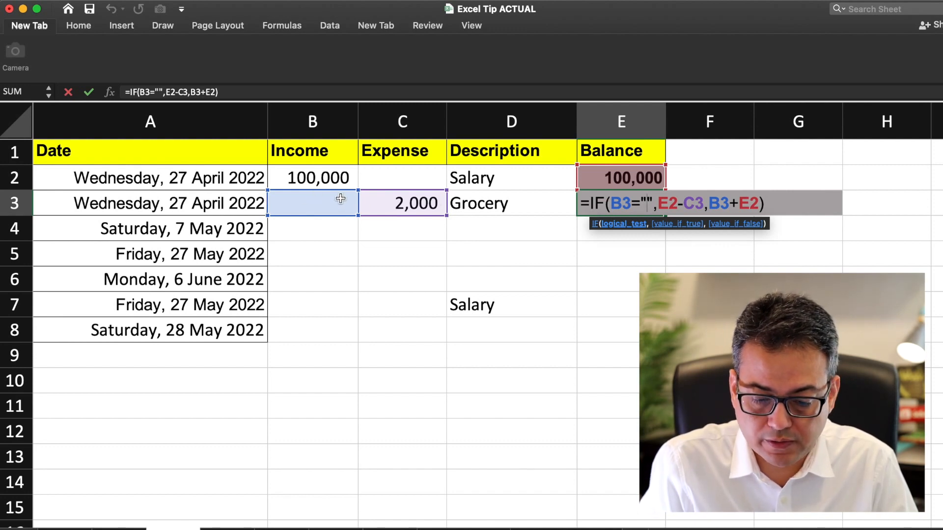
pyautogui.press('Right')
pyautogui.hotkey('shift', 'Right')
pyautogui.hotkey('shift', 'Right')
pyautogui.hotkey('shift', 'Right')
pyautogui.hotkey('shift', 'Right')
pyautogui.hotkey('shift', 'Right')
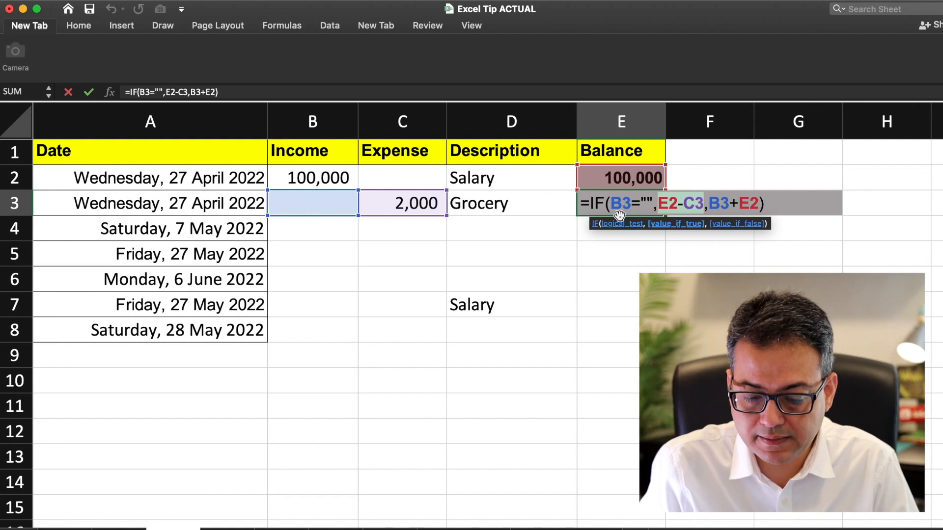
pyautogui.press('Right')
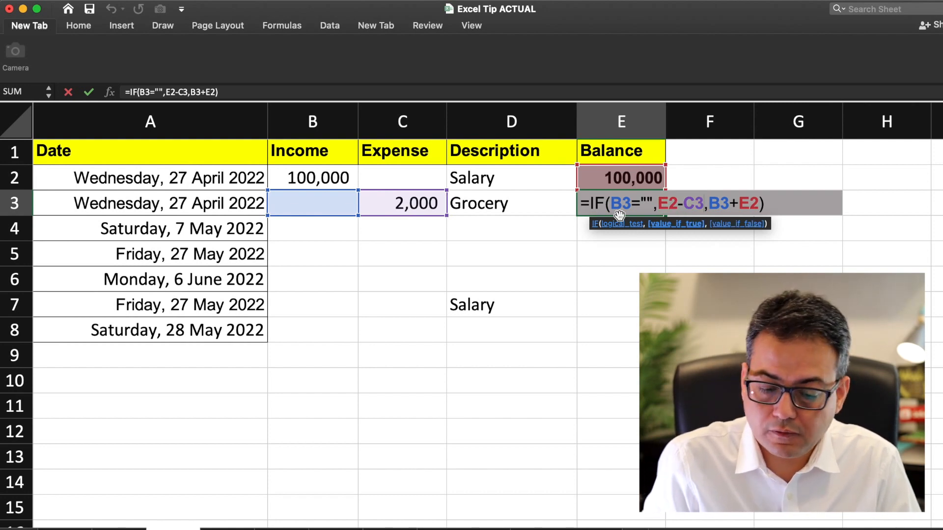
pyautogui.press('Right')
pyautogui.hotkey('shift', 'Right')
pyautogui.hotkey('shift', 'Right')
pyautogui.hotkey('shift', 'Right')
pyautogui.hotkey('shift', 'Right')
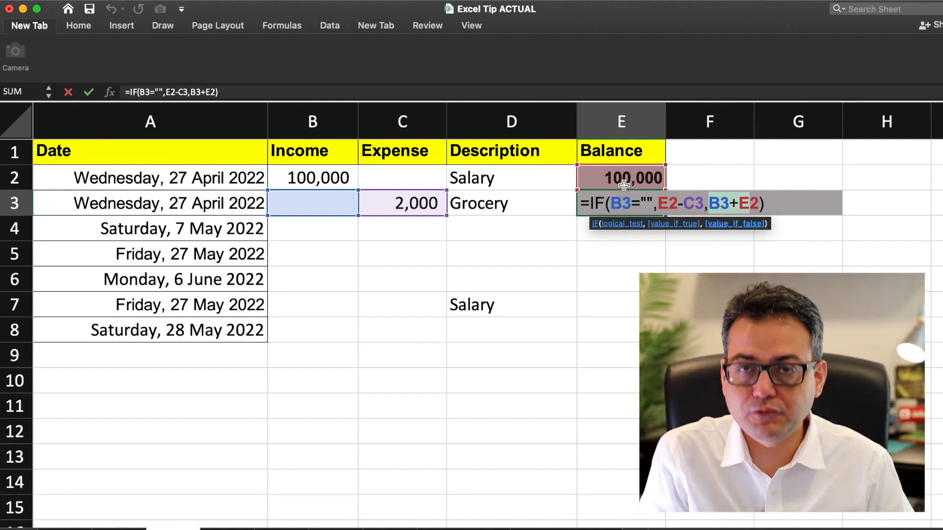
pyautogui.press('Return')
pyautogui.press('Up')
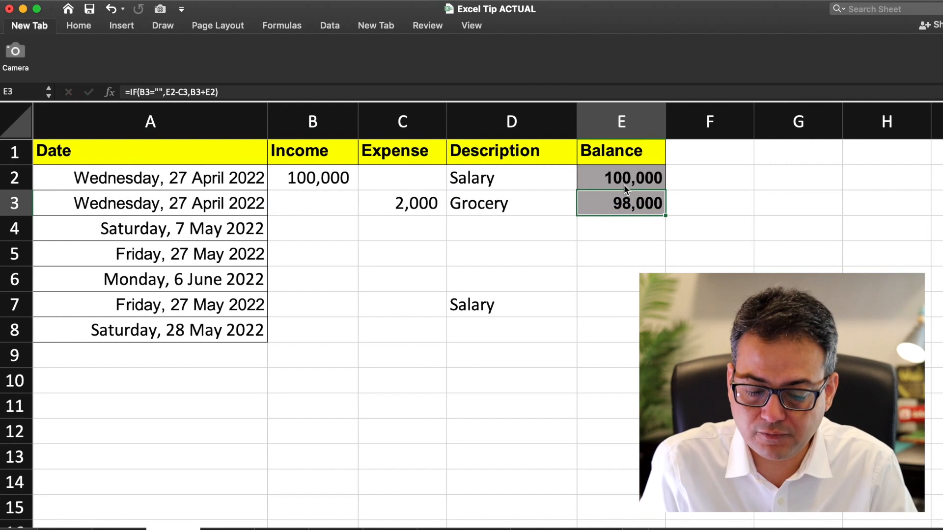
pyautogui.press('Left')
pyautogui.press('Left')
pyautogui.press('Left')
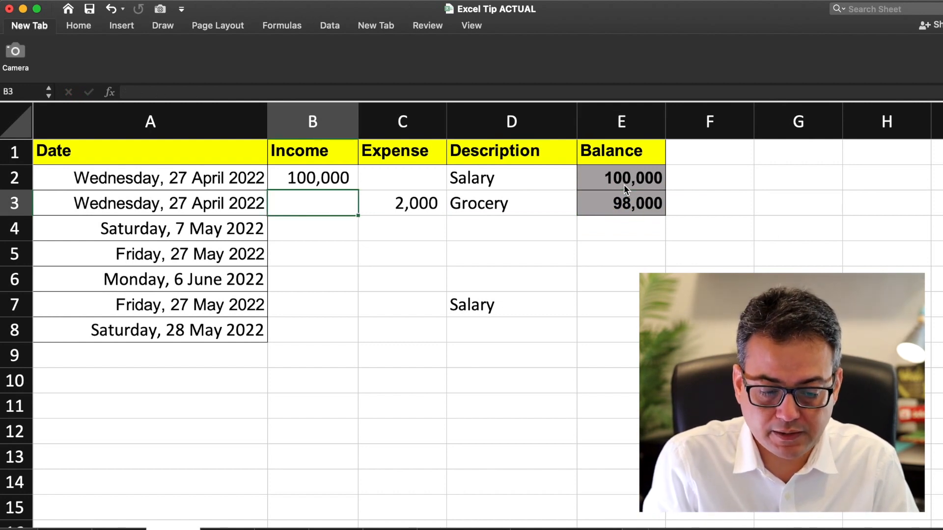
# Step: Enter a test income of 12 in B3, then clear it
pyautogui.write('12')
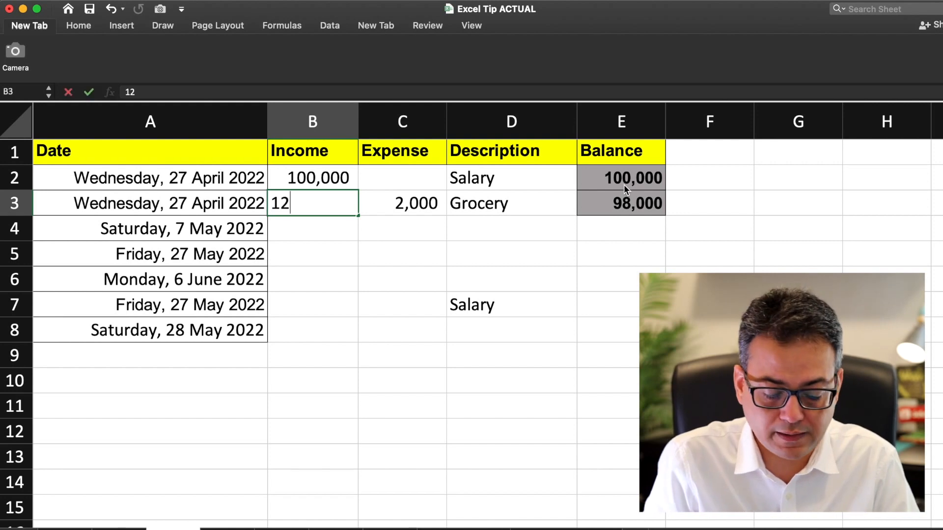
pyautogui.press('Return')
pyautogui.press('Up')
pyautogui.press('Delete')
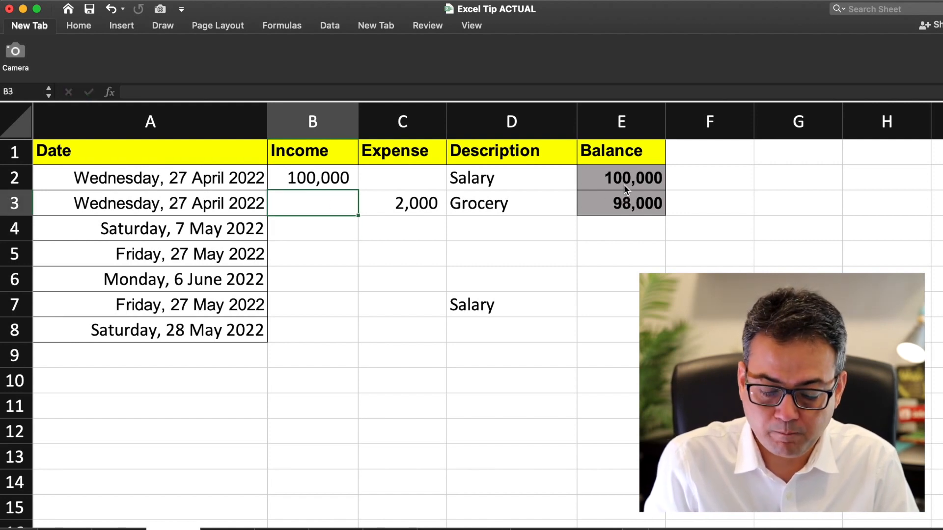
pyautogui.press('Down')
pyautogui.press('Up')
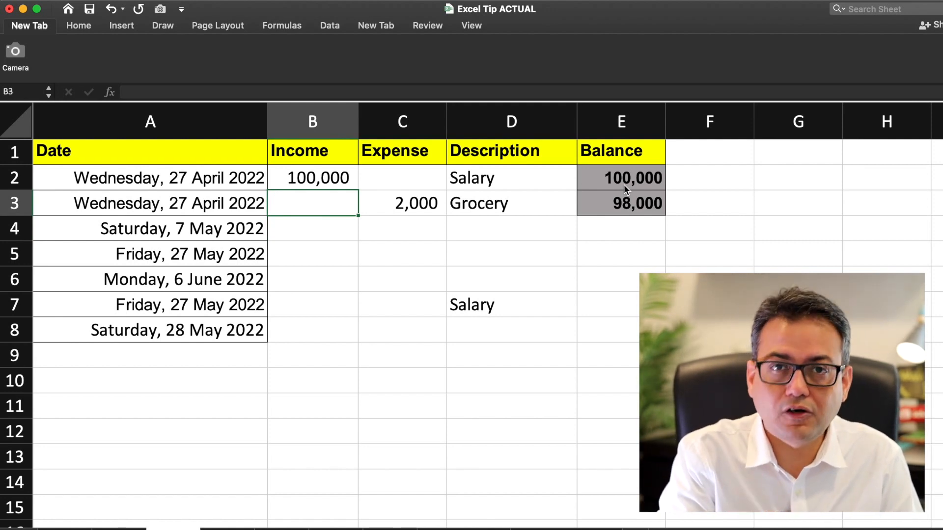
# Step: Type Bonus as the description in D4
pyautogui.press('Down')
pyautogui.press('Right')
pyautogui.press('Right')
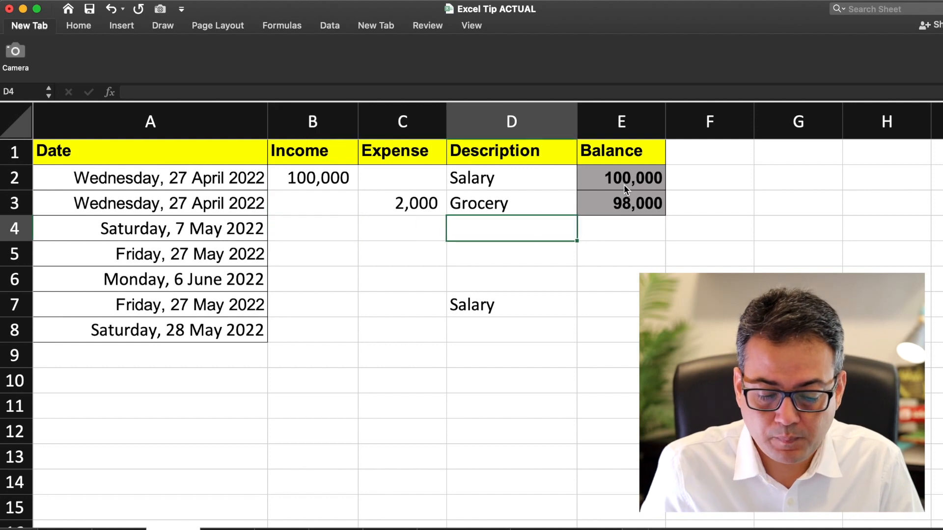
pyautogui.write('Bonus')
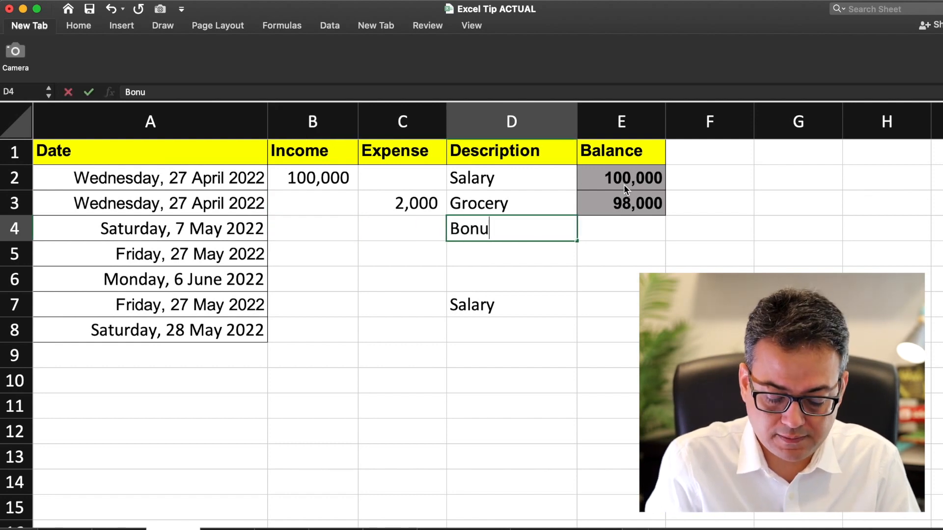
pyautogui.press('Return')
# Step: Enter 50,000 as the Bonus income in B4, correcting an initial 5,000
pyautogui.press('Up')
pyautogui.press('Left')
pyautogui.press('Left')
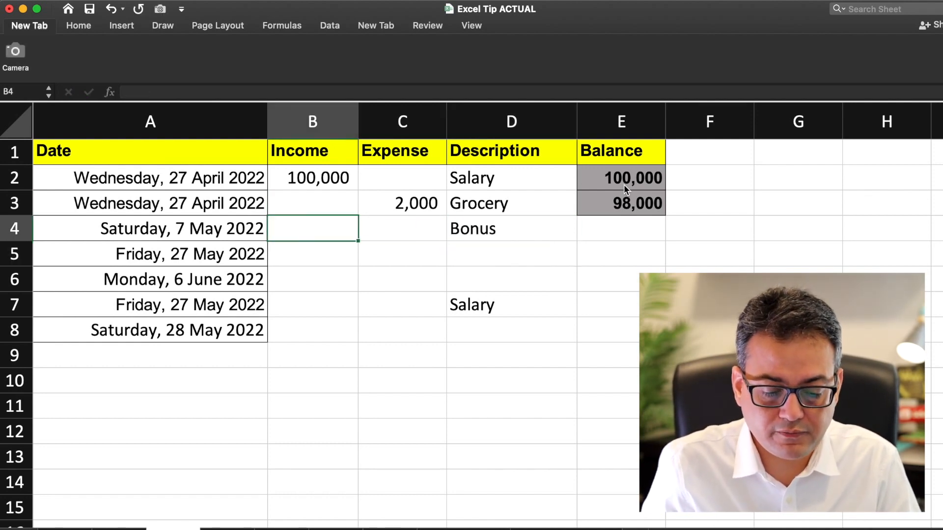
pyautogui.write('5000')
pyautogui.press('Return')
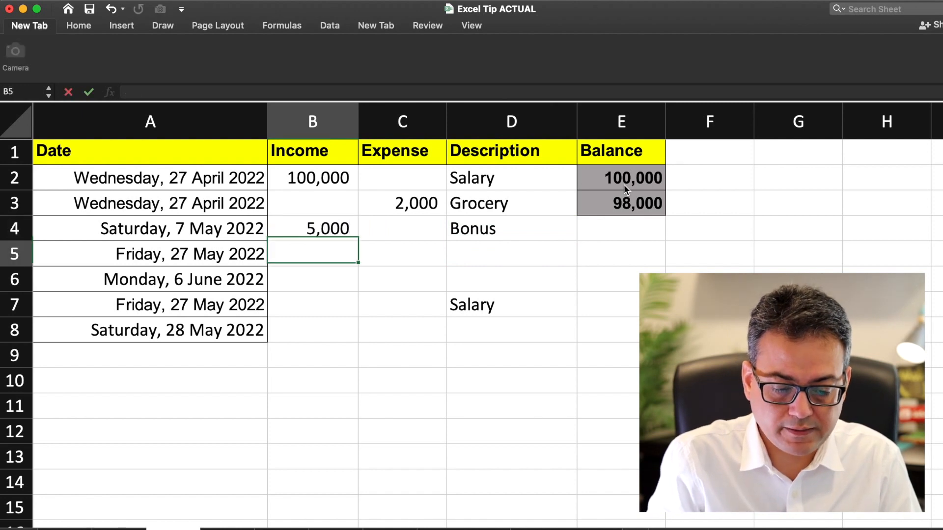
pyautogui.press('Up')
pyautogui.write('50000')
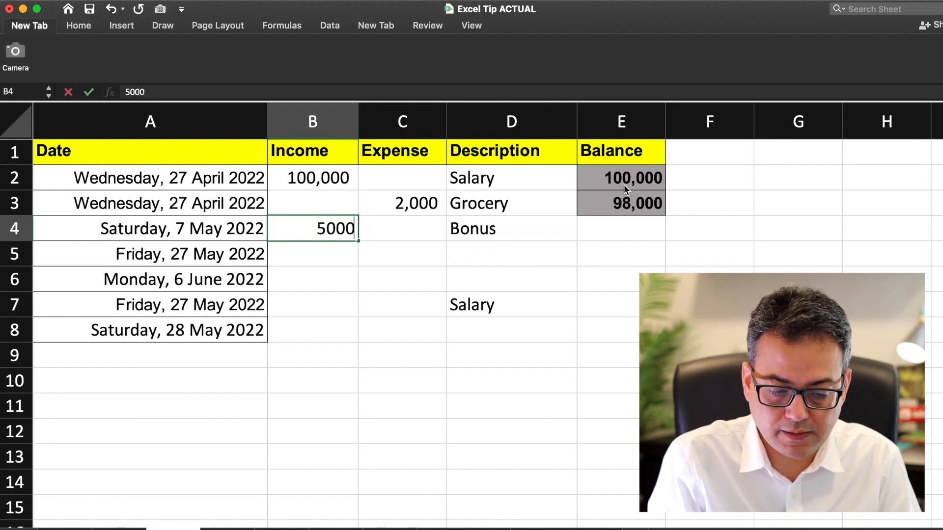
pyautogui.press('Return')
pyautogui.press('Up')
pyautogui.press('Right')
pyautogui.press('Right')
pyautogui.press('Up')
pyautogui.press('Right')
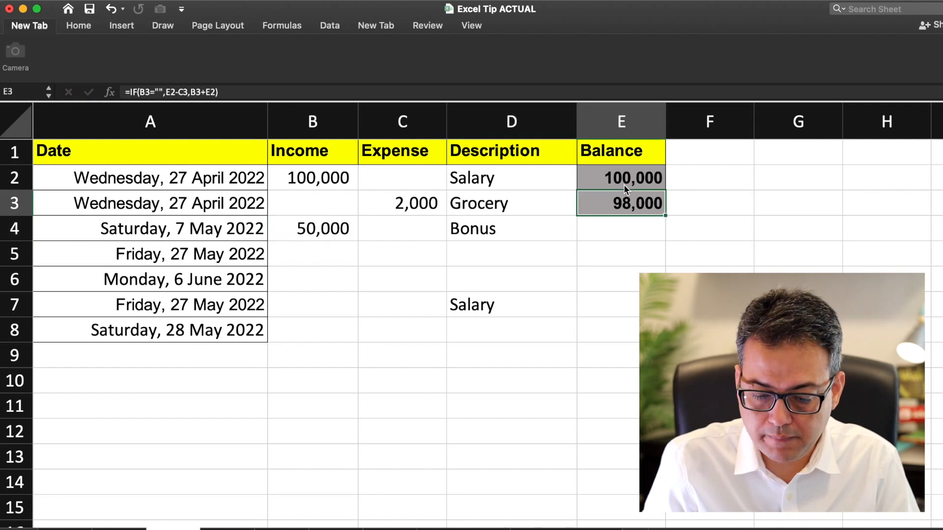
# Step: Copy the E3 IF balance formula and paste it down into E4 through E8
pyautogui.press('super+c')
pyautogui.press('Down')
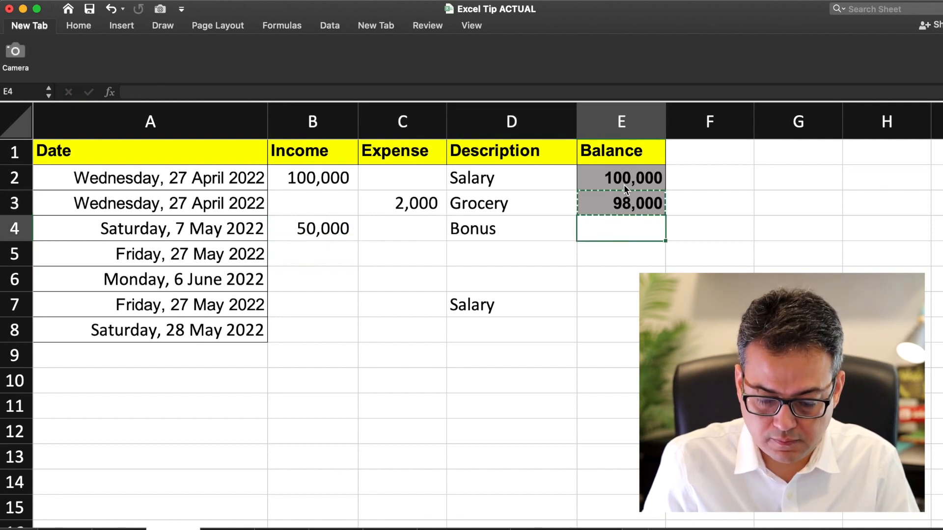
pyautogui.press('super+v')
pyautogui.press('Down')
pyautogui.press('super+v')
pyautogui.press('Down')
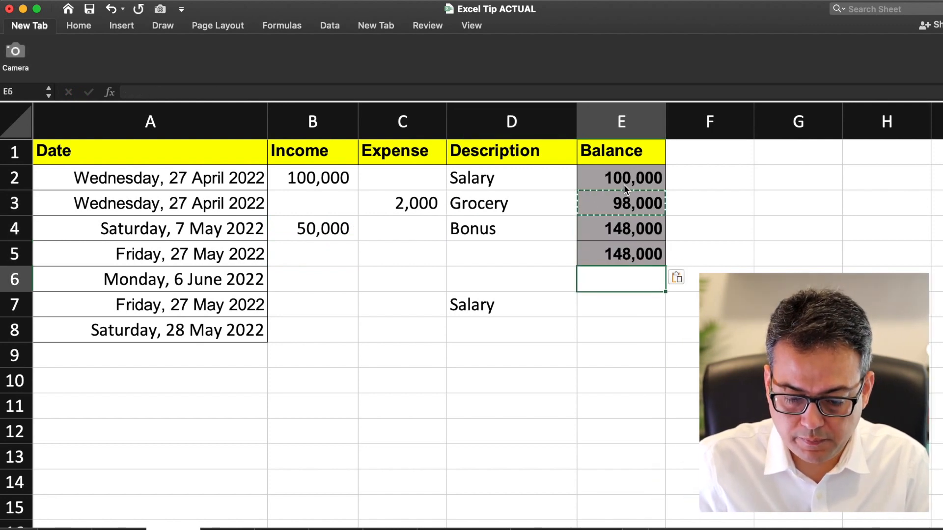
pyautogui.press('super+v')
pyautogui.press('Down')
pyautogui.press('super+v')
pyautogui.press('Down')
pyautogui.press('super+v')
# Step: Move back to the empty expense cell C5
pyautogui.press('Up')
pyautogui.press('Up')
pyautogui.press('Up')
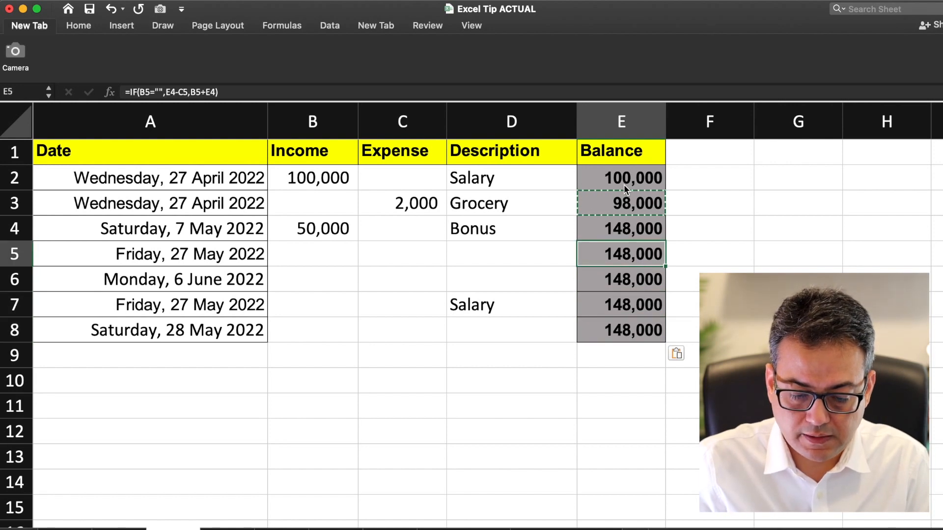
pyautogui.press('Left')
pyautogui.press('Up')
pyautogui.press('Left')
pyautogui.press('Left')
pyautogui.press('Right')
pyautogui.press('Down')
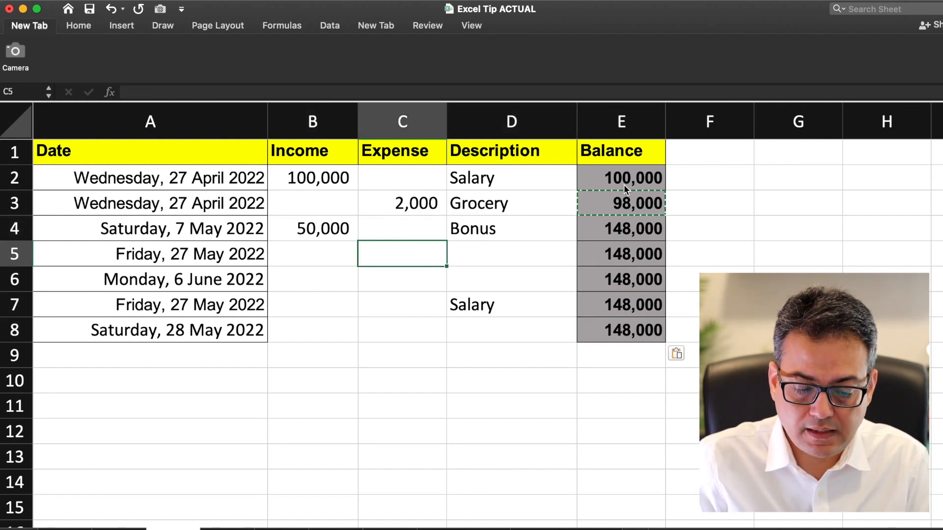
# Step: Record a 10,000 School fees expense in row 5
pyautogui.write('10,000')
pyautogui.press('Return')
pyautogui.press('Right')
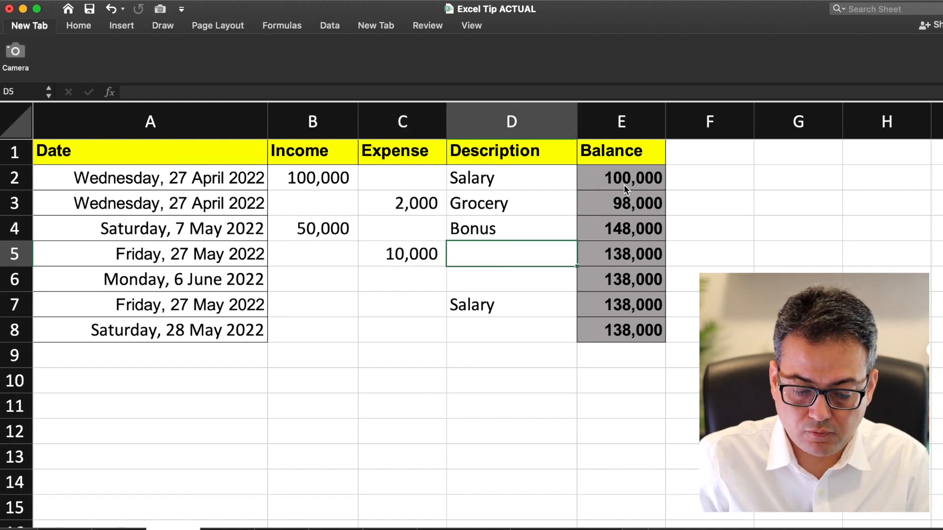
pyautogui.write('School fees')
pyautogui.press('Tab')
pyautogui.press('Left')
pyautogui.press('Left')
pyautogui.press('Down')
pyautogui.press('Left')
pyautogui.press('Right')
# Step: Record a 5,000 Grocery expense in row 6
pyautogui.write('groce')
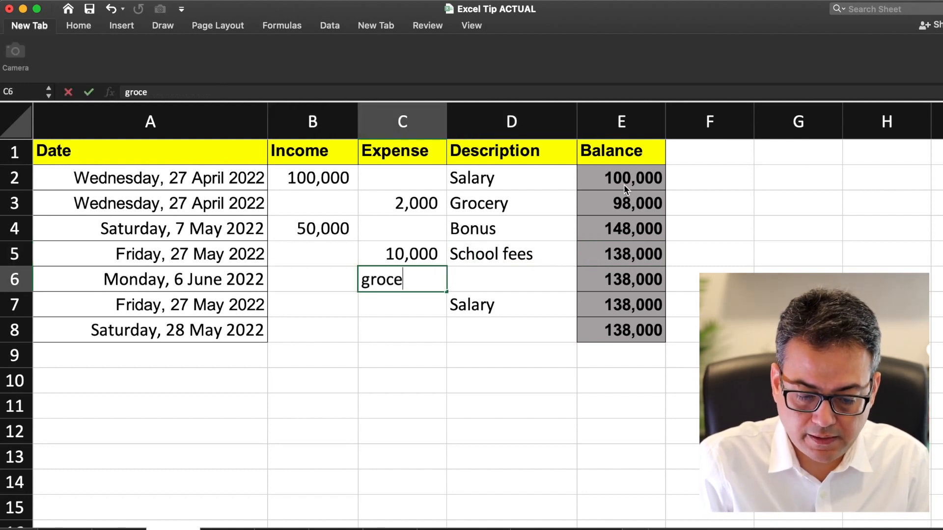
pyautogui.press('Escape')
pyautogui.press('Right')
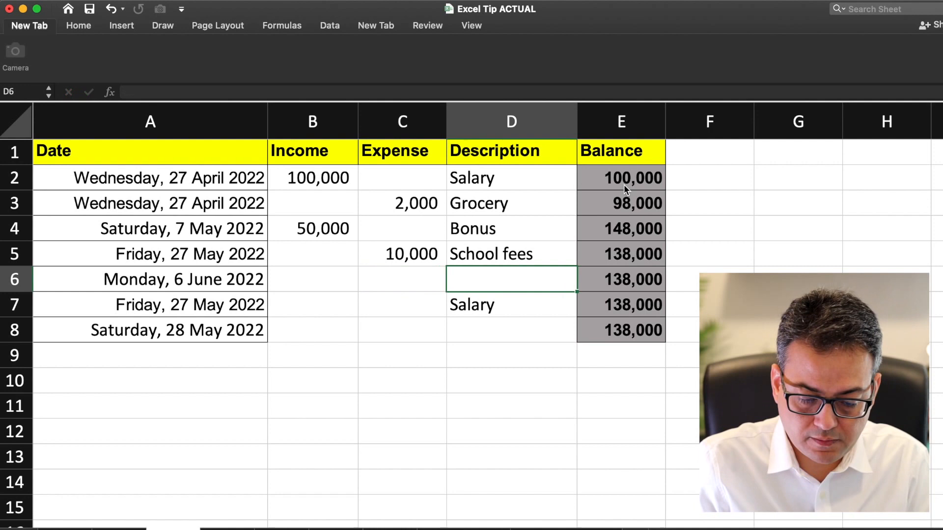
pyautogui.write('grcery')
pyautogui.press('Escape')
pyautogui.write('gro')
pyautogui.press('Return')
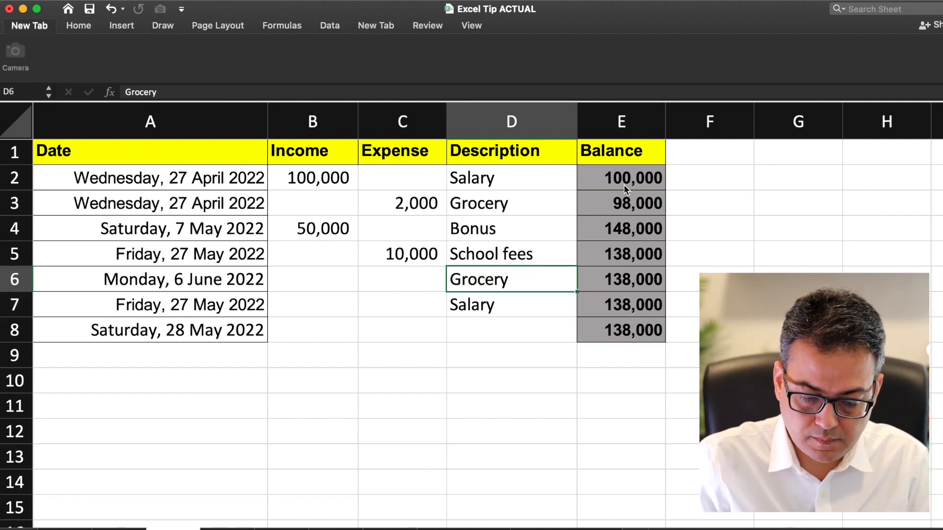
pyautogui.press('Left')
pyautogui.write('5000')
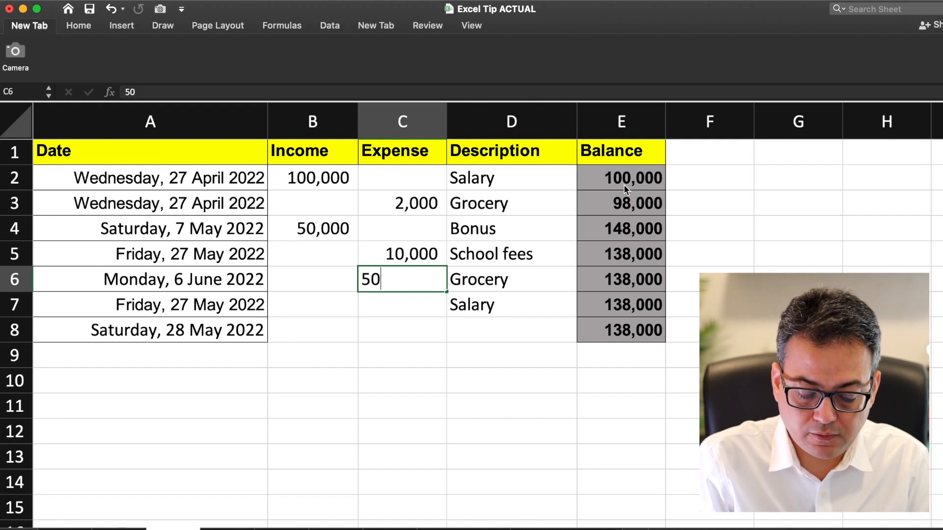
pyautogui.press('Return')
pyautogui.press('Up')
pyautogui.press('Right')
pyautogui.press('Right')
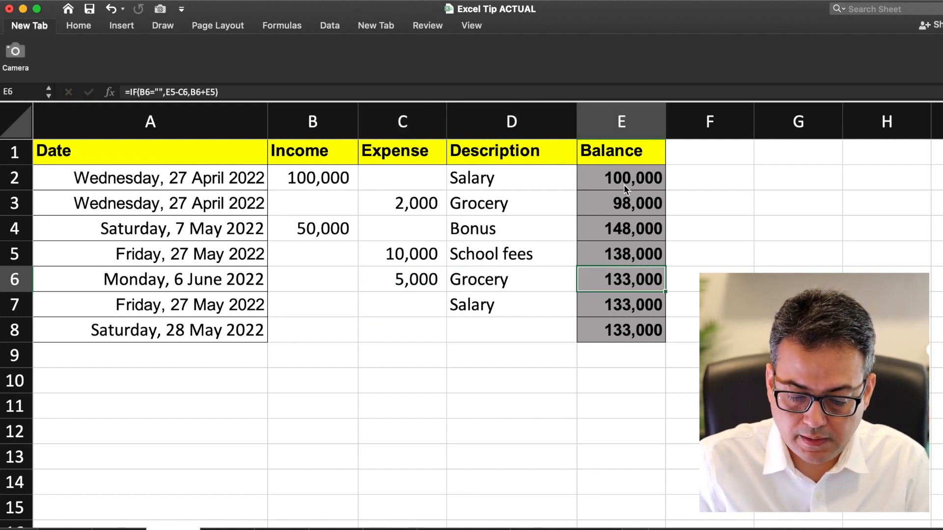
# Step: Record a 20,000 Rent expense in row 7, bringing the balance to 113,000
pyautogui.press('Down')
pyautogui.press('Left')
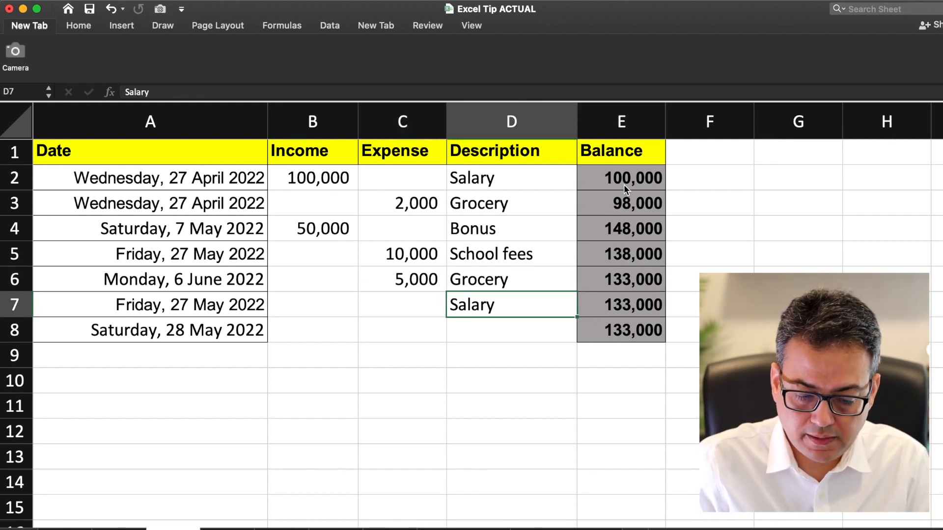
pyautogui.write('Rent')
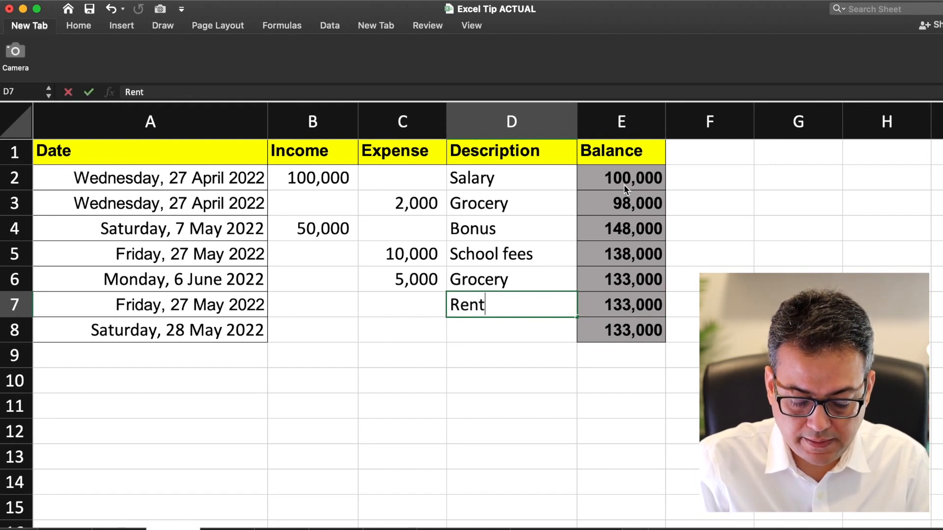
pyautogui.press('Left')
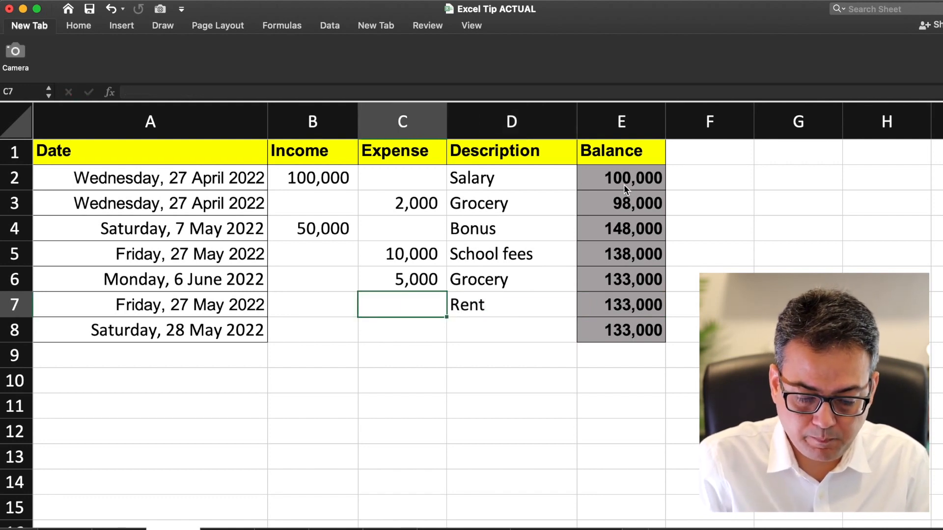
pyautogui.write('20,000')
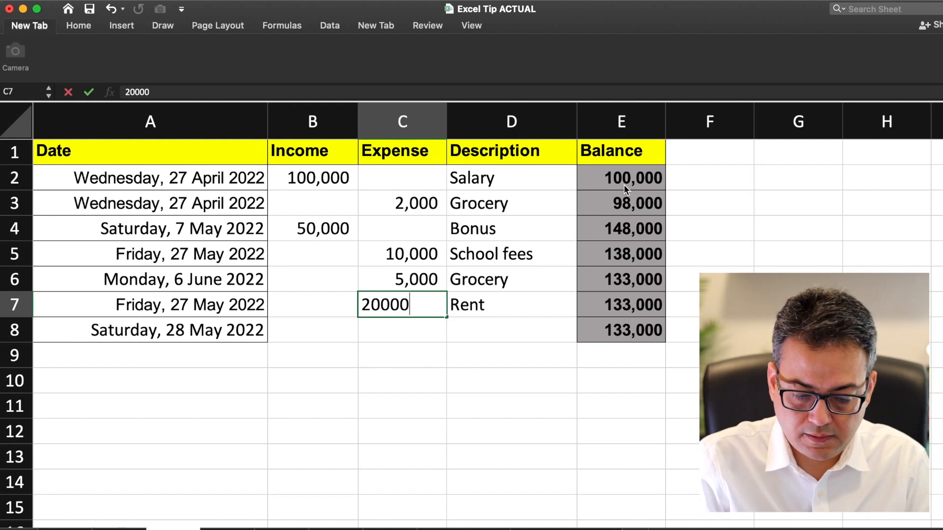
pyautogui.press('Return')
pyautogui.press('Up')
pyautogui.press('Right')
pyautogui.press('Left')
pyautogui.press('Right')
pyautogui.press('Right')
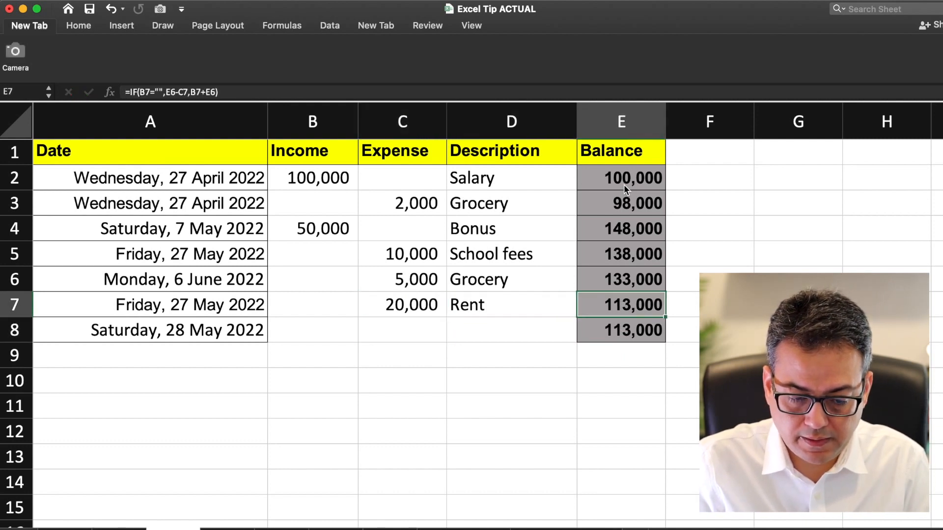
pyautogui.press('Left')
pyautogui.press('Left')
pyautogui.press('Down')
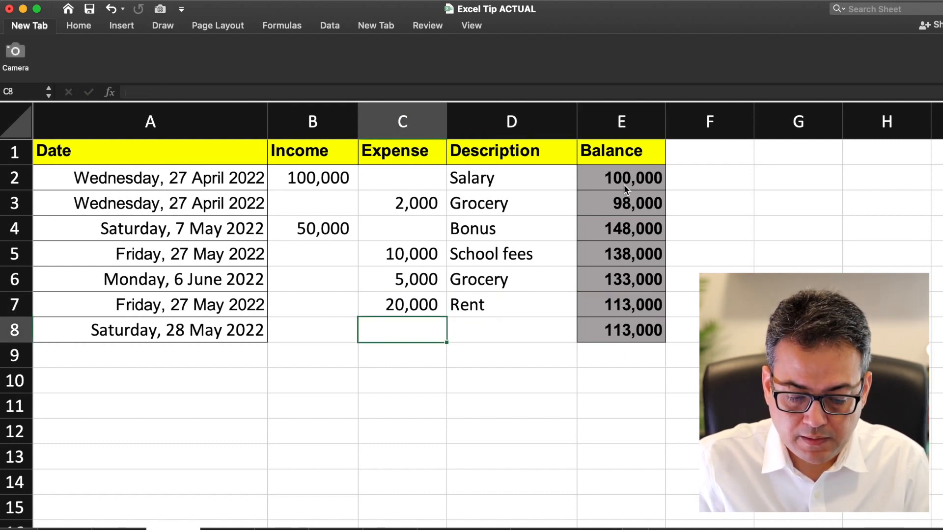
# Step: Enter a Misc expense of 10,000 in row 8
pyautogui.press('Right')
pyautogui.press('Left')
pyautogui.press('Right')
pyautogui.write('Misc')
pyautogui.press('Left')
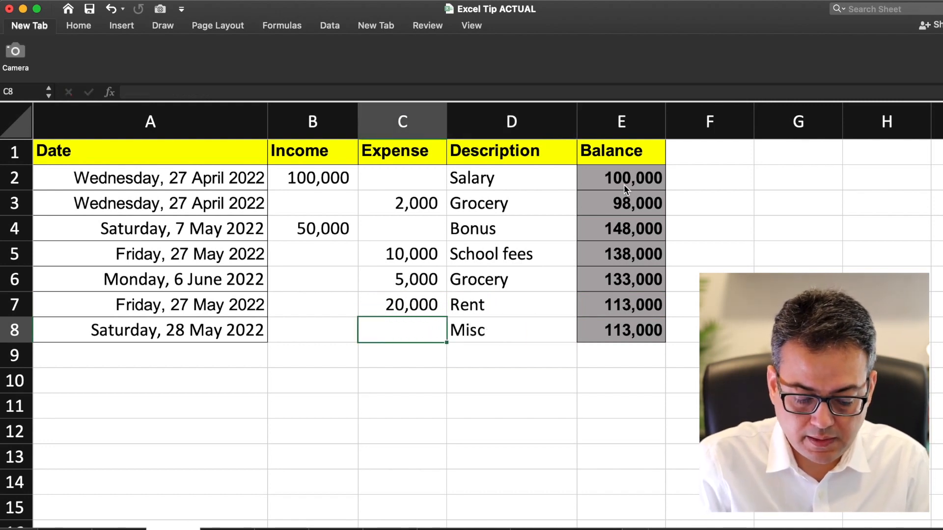
pyautogui.write('10000')
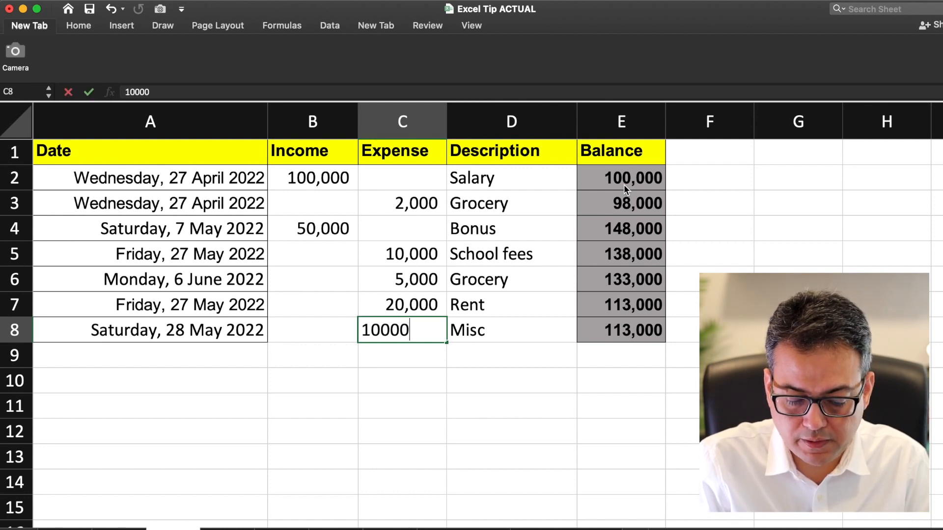
pyautogui.press('Return')
# Step: Copy the running-balance formula from E8 down to E9
pyautogui.press('Up')
pyautogui.press('Up')
pyautogui.press('Right')
pyautogui.press('Right')
pyautogui.press('Down')
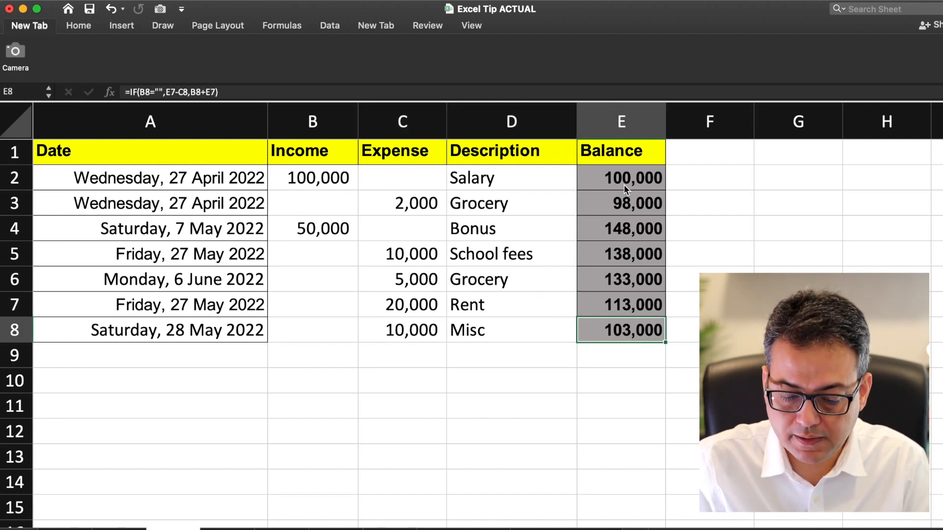
pyautogui.press('super+c')
pyautogui.press('Down')
pyautogui.press('super+v')
# Step: Enter Salary as the description in D9
pyautogui.press('Left')
pyautogui.press('Left')
pyautogui.press('Left')
pyautogui.press('Right')
pyautogui.press('Right')
pyautogui.write('Sala')
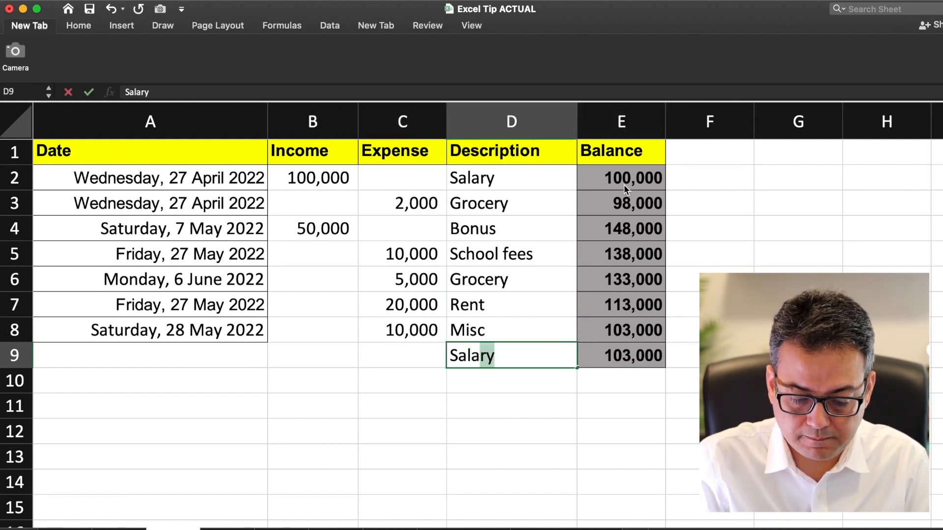
pyautogui.press('Return')
# Step: Copy the next-day date formula from A8 to A9, giving 29 May 2022
pyautogui.press('Left')
pyautogui.press('Left')
pyautogui.press('Up')
pyautogui.press('Up')
pyautogui.press('Left')
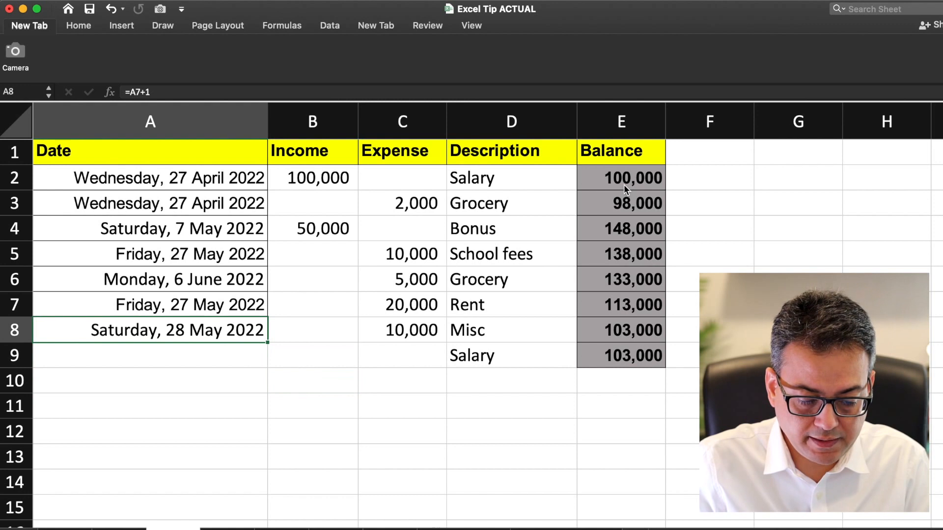
pyautogui.press('super+c')
pyautogui.press('Down')
pyautogui.press('super+v')
# Step: Enter 100000 income in B9 and check the balance reaches 203,000
pyautogui.press('Right')
pyautogui.press('Right')
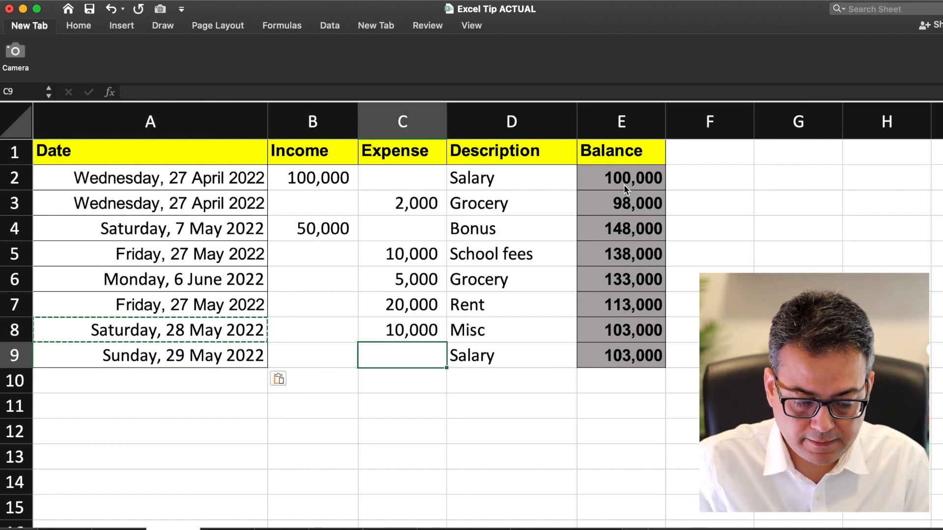
pyautogui.press('Left')
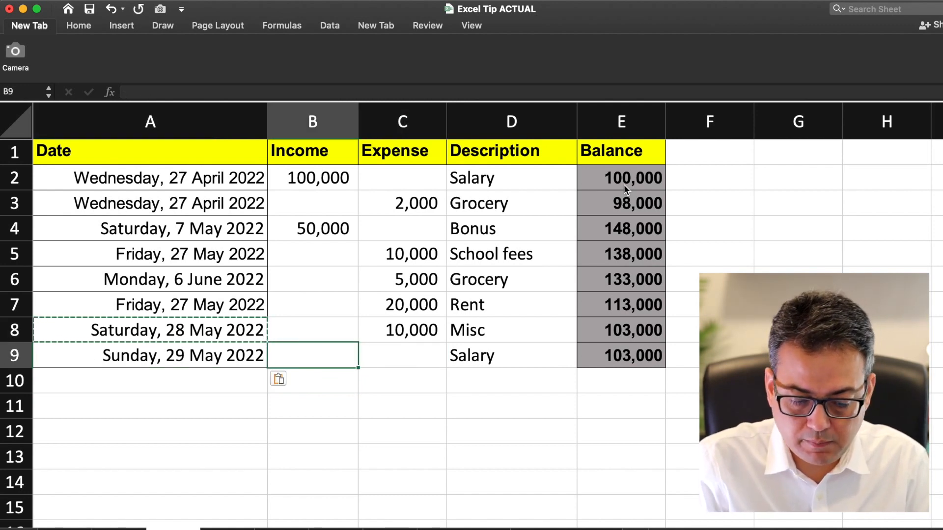
pyautogui.write('100000')
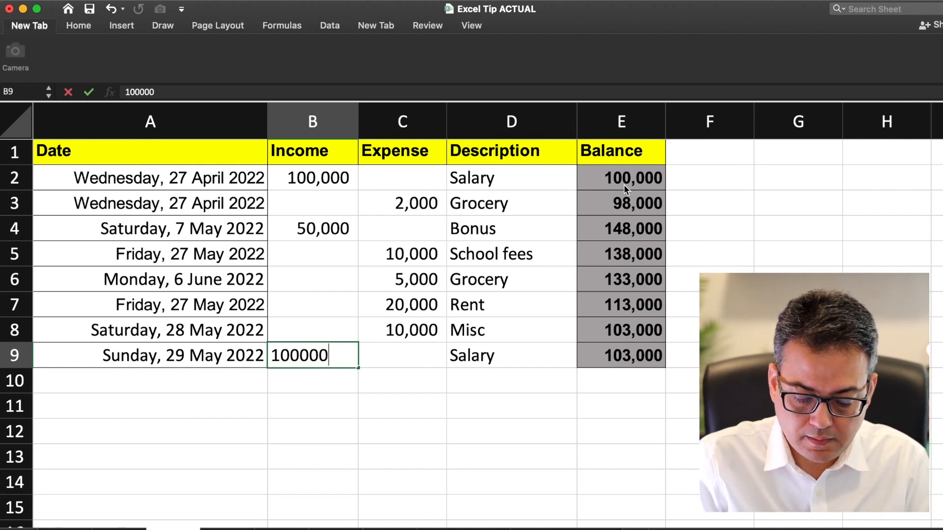
pyautogui.press('Return')
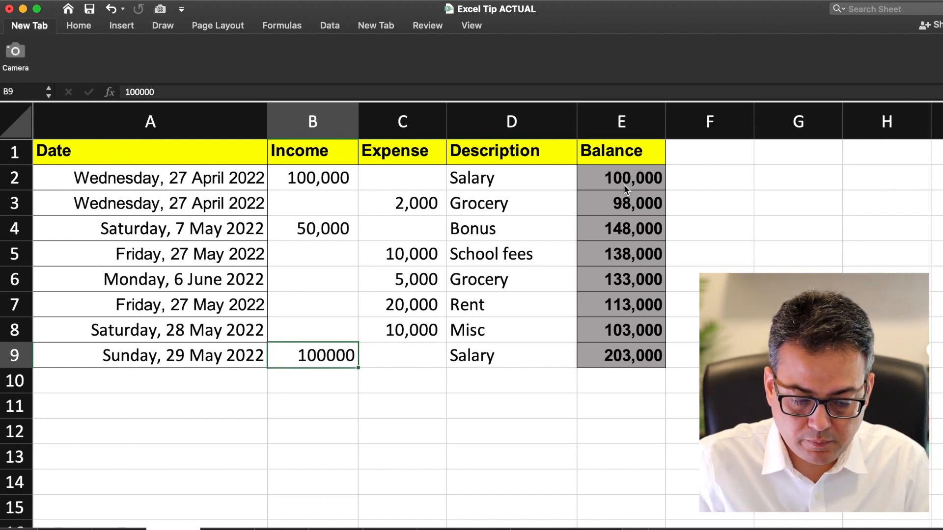
pyautogui.press('Right')
pyautogui.press('Right')
pyautogui.press('Right')
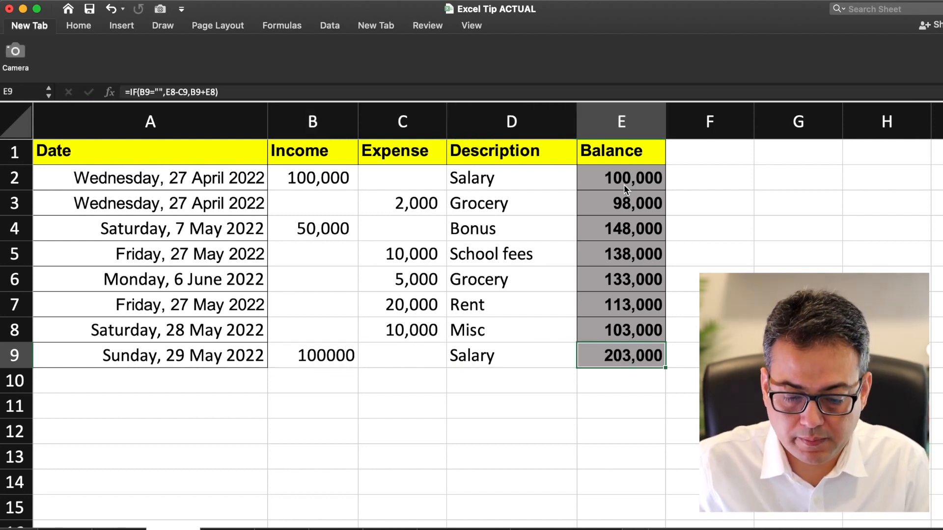
pyautogui.press('Up')
pyautogui.press('Up')
pyautogui.press('Up')
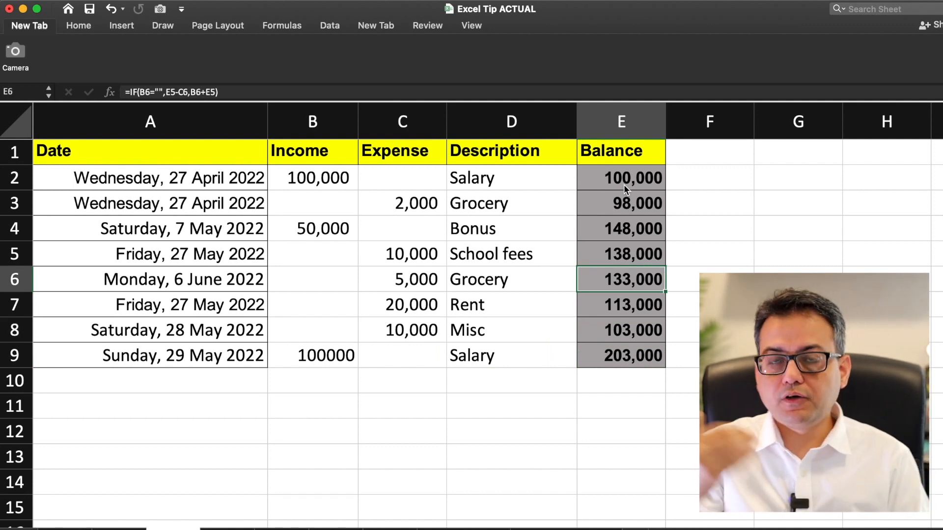
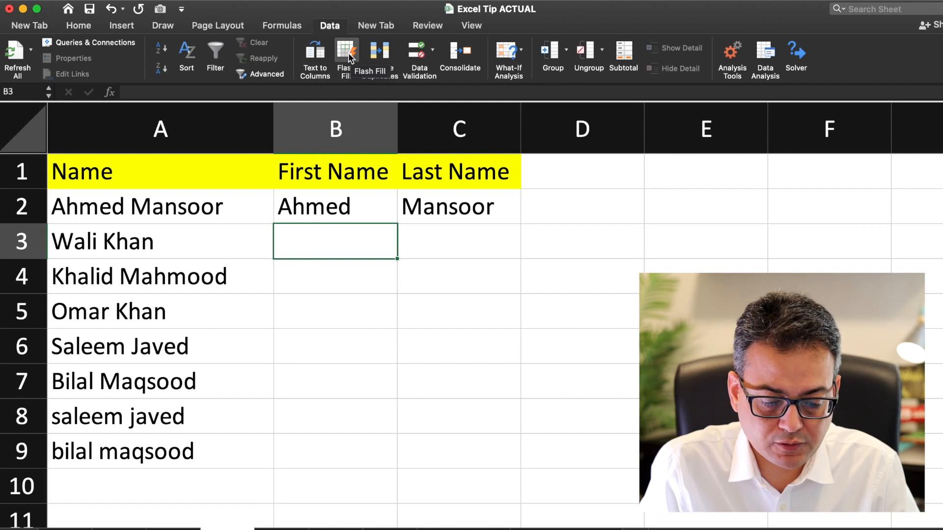
# Step: Flash Fill first names into column B and last names into column C, then review them
pyautogui.click(348, 52)
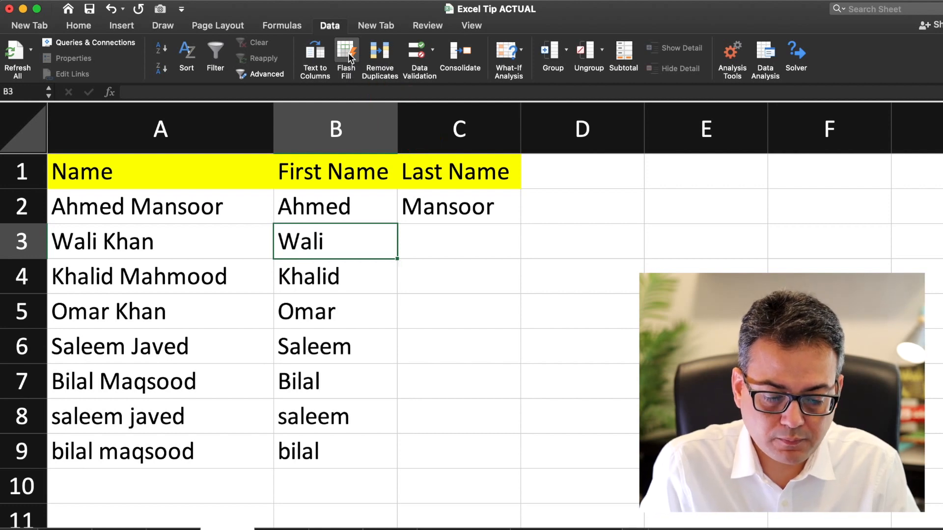
pyautogui.press('Right')
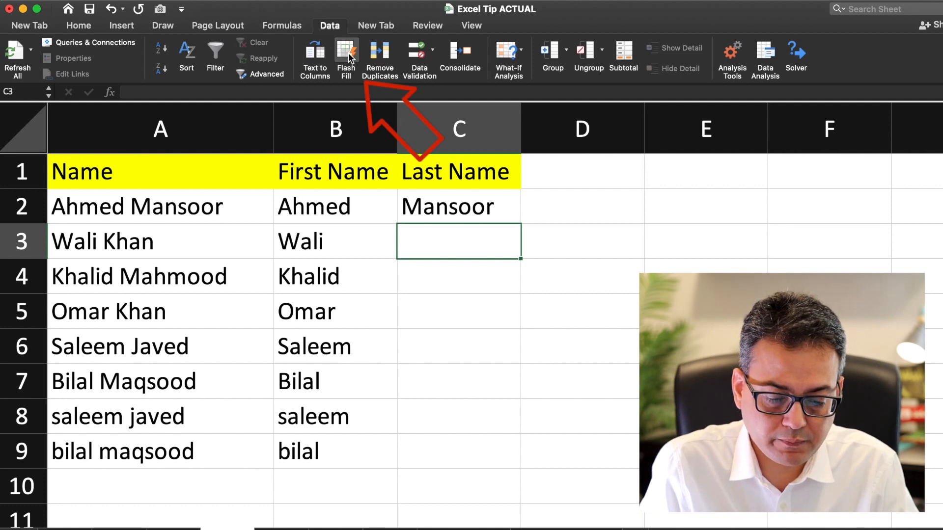
pyautogui.click(349, 52)
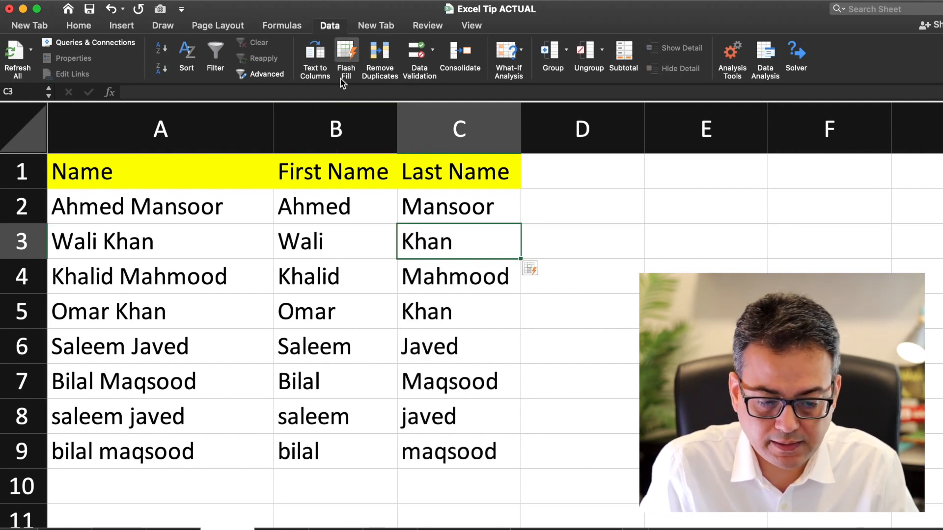
pyautogui.moveTo(350, 241); pyautogui.dragTo(369, 346)
pyautogui.click(342, 243)
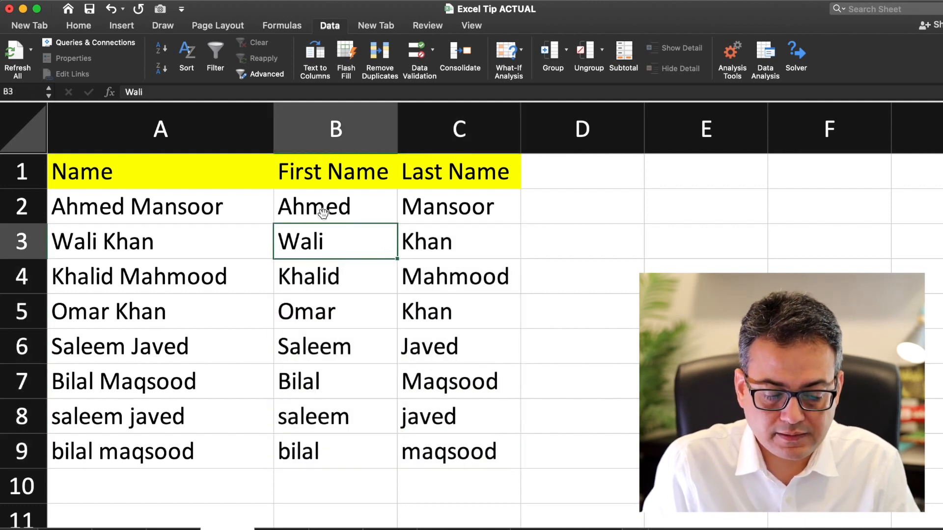
pyautogui.press('Left')
pyautogui.press('Right')
pyautogui.press('Right')
pyautogui.press('Right')
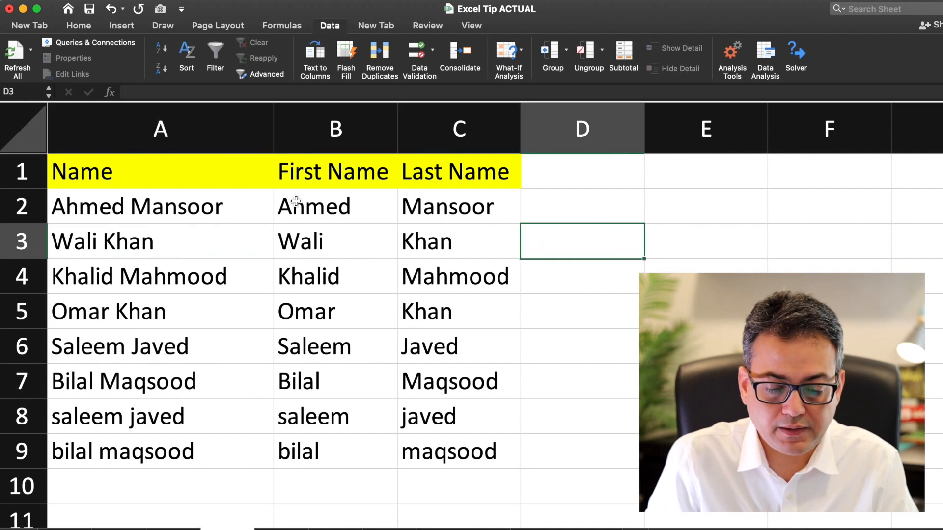
pyautogui.write('Sali')
pyautogui.press('BackSpace')
pyautogui.press('BackSpace')
pyautogui.press('BackSpace')
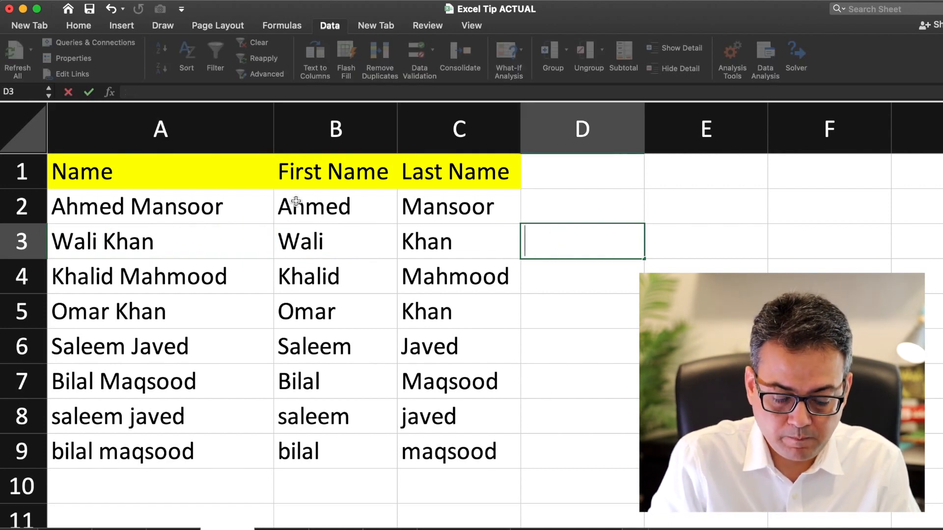
pyautogui.press('Tab')
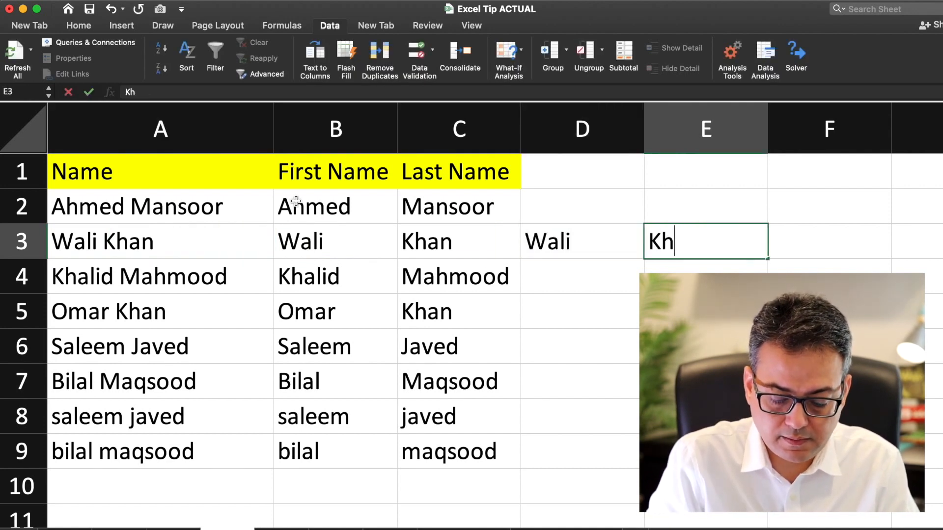
pyautogui.press('Return')
# Step: Go up to the Name header, then select and clear the Wali and Khan test entries
pyautogui.press('Left')
pyautogui.press('Up')
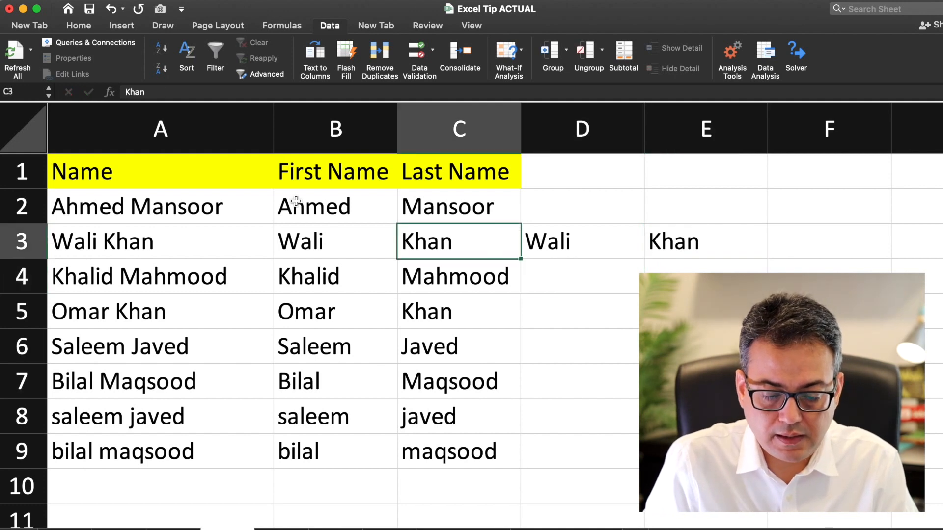
pyautogui.press('Left')
pyautogui.press('Left')
pyautogui.press('Up')
pyautogui.press('Up')
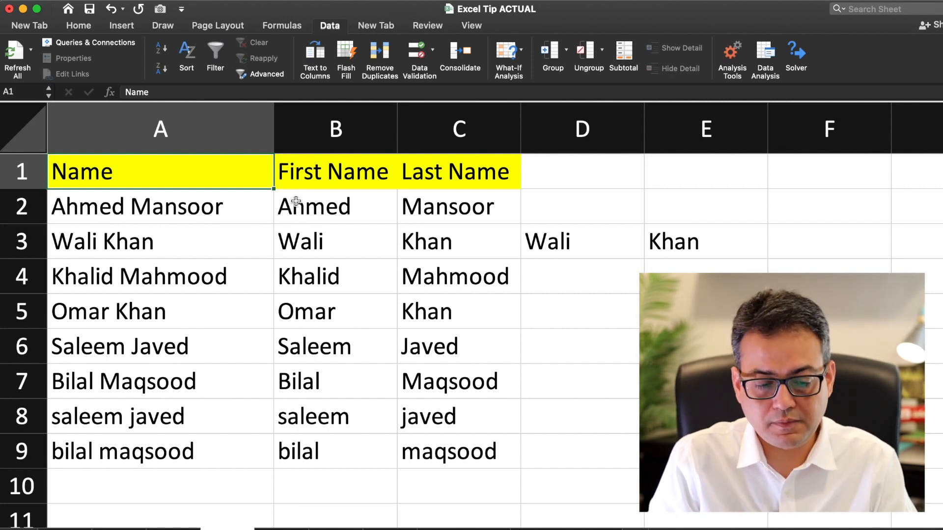
pyautogui.press('Down')
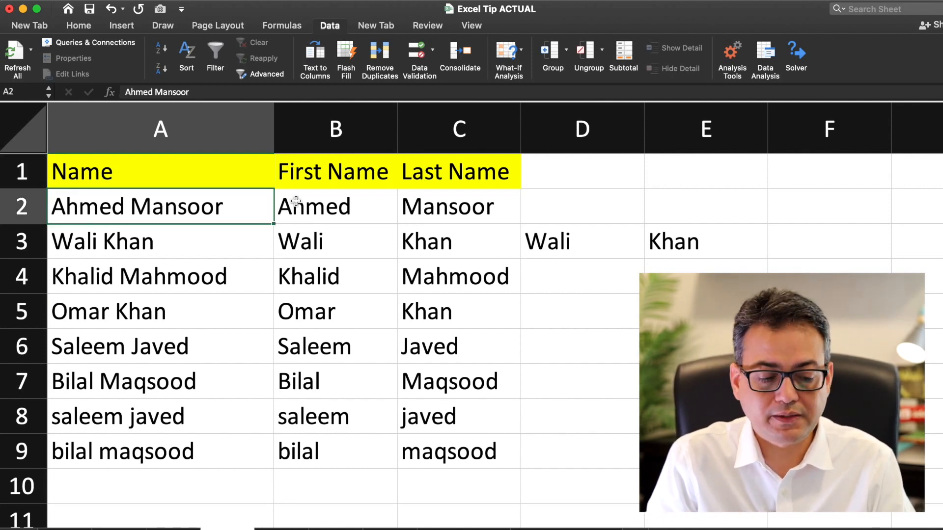
pyautogui.press('Down')
pyautogui.press('Right')
pyautogui.press('Right')
pyautogui.press('Right')
pyautogui.press('Down')
pyautogui.press('Up')
pyautogui.hotkey('shift', 'Right')
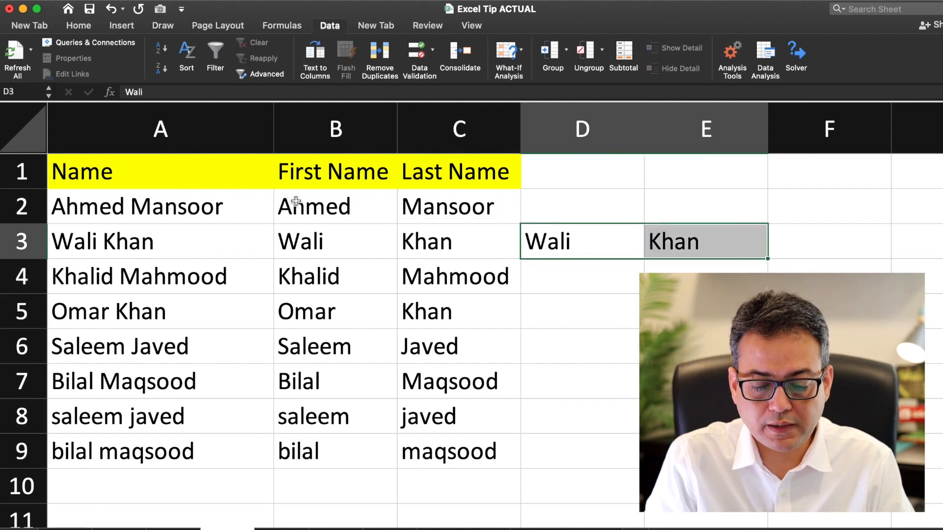
pyautogui.press('Left')
pyautogui.press('Left')
# Step: Compare the split names Ahmed and Wali in column B against the full names in column A
pyautogui.press('Right')
pyautogui.press('Left')
pyautogui.press('Up')
pyautogui.press('Down')
pyautogui.press('Left')
pyautogui.press('Up')
pyautogui.press('Right')
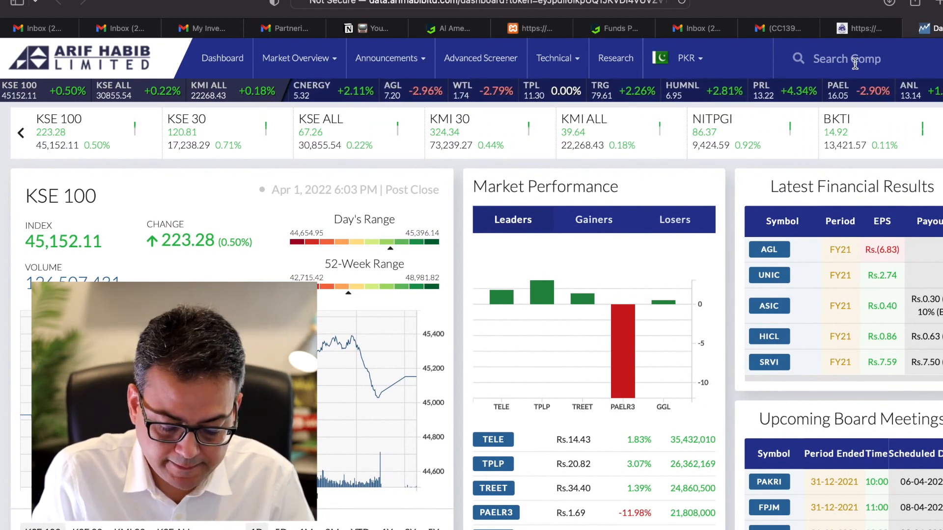
# Step: Search 'unity', open Unity Foods Limited, and view its Performance ratios down to the Trend charts
pyautogui.write('unity')
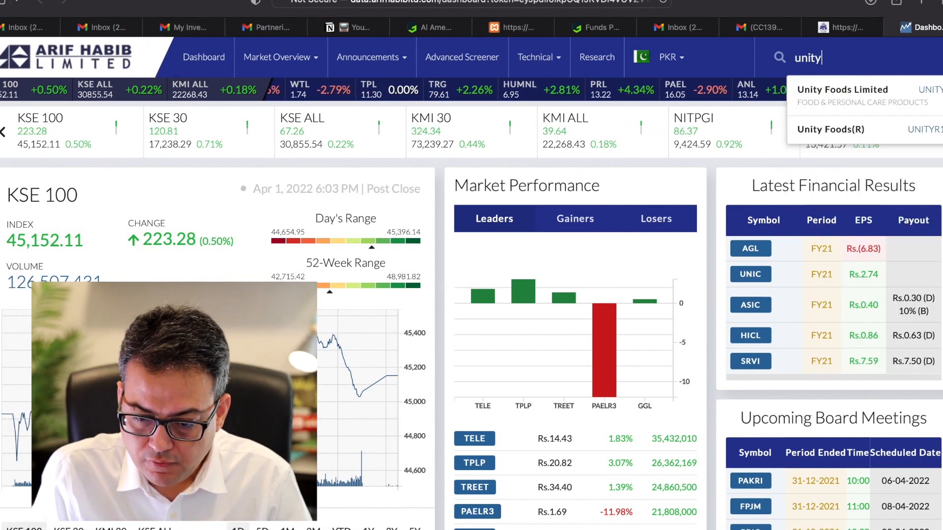
pyautogui.click(860, 94)
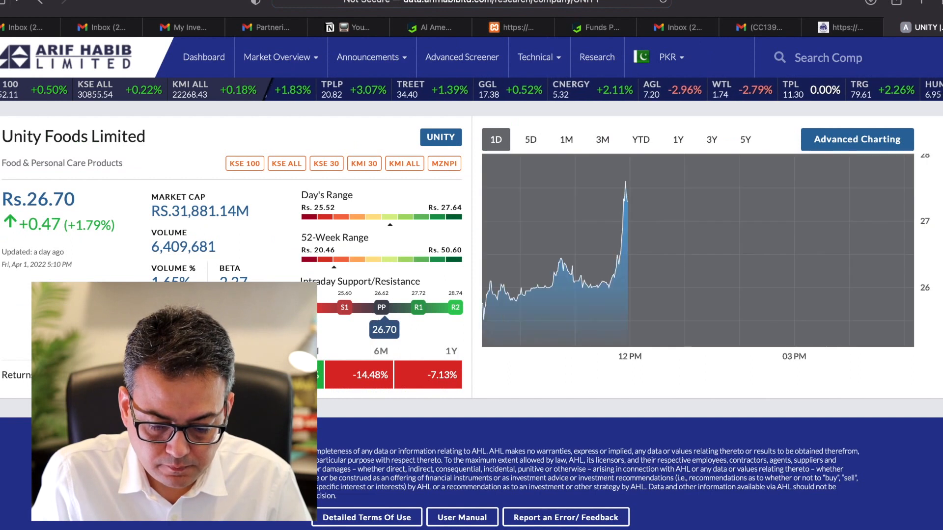
pyautogui.scroll(-2, 427, 429)
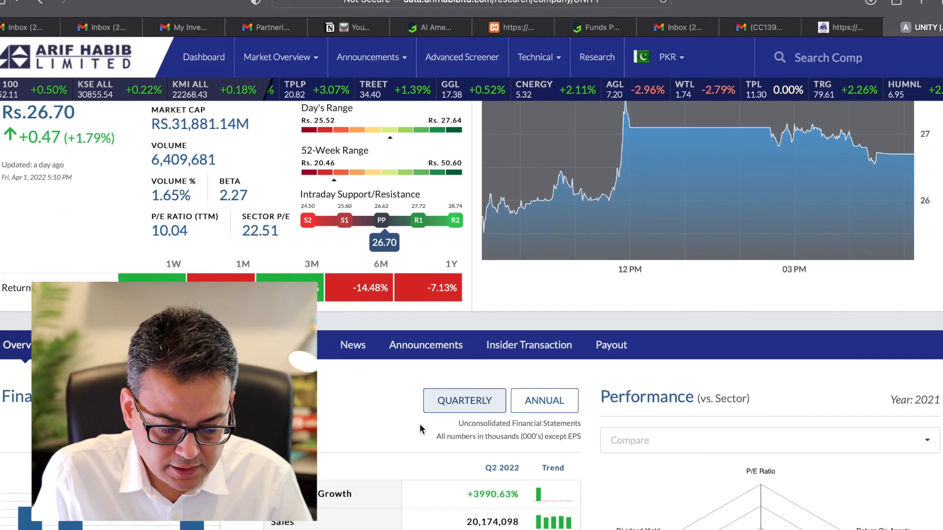
pyautogui.click(153, 345)
pyautogui.scroll(-3, 472, 414)
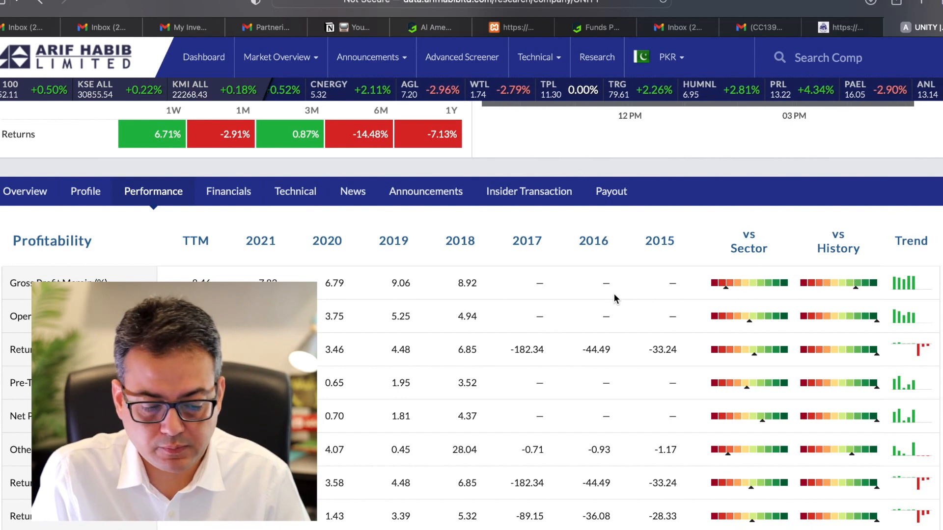
pyautogui.scroll(-1, 614, 299)
pyautogui.scroll(-1, 614, 298)
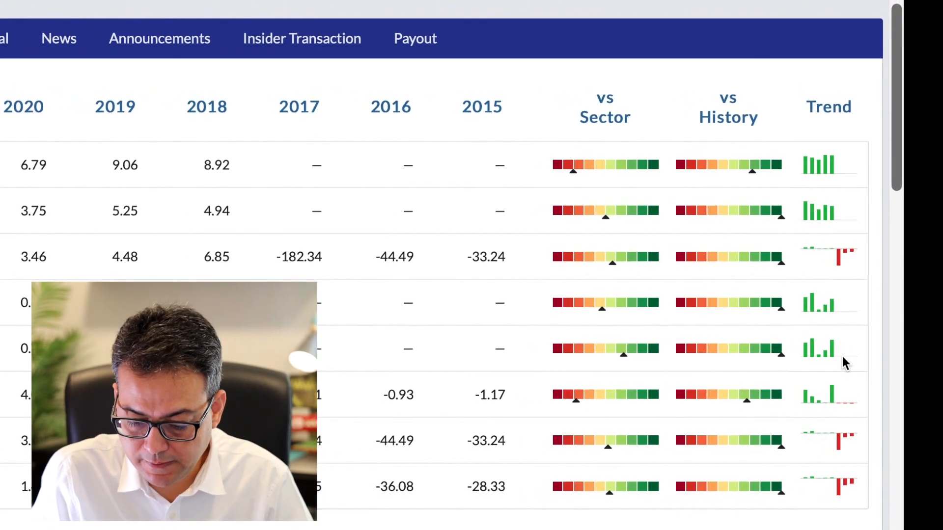
pyautogui.scroll(-10, 883, 491)
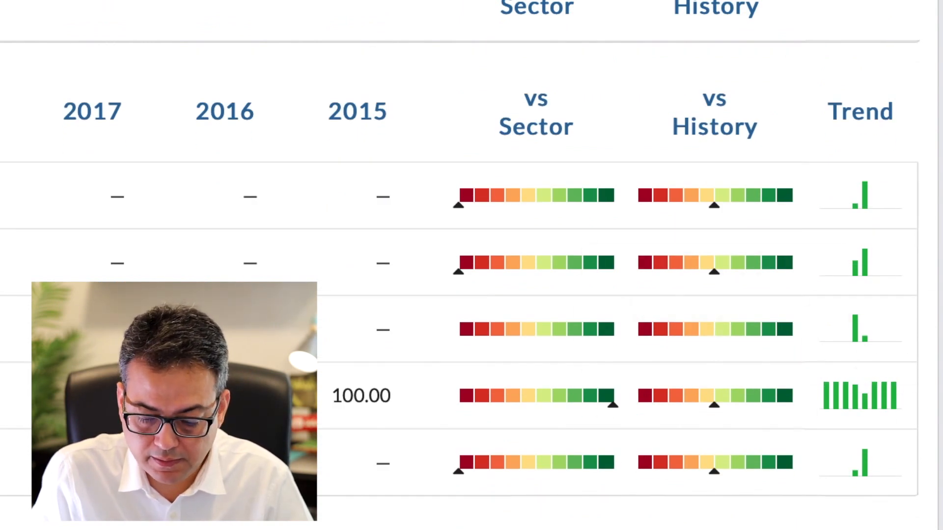
pyautogui.moveTo(744, 405)
pyautogui.moveTo(895, 395)
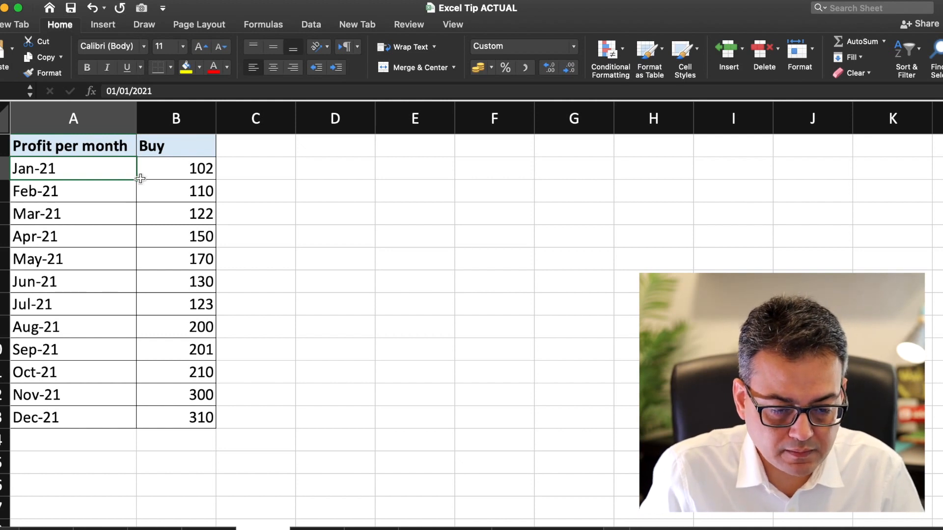
# Step: Select cell B14 and choose a Column sparkline from the Insert tab's Sparklines options
pyautogui.click(105, 28)
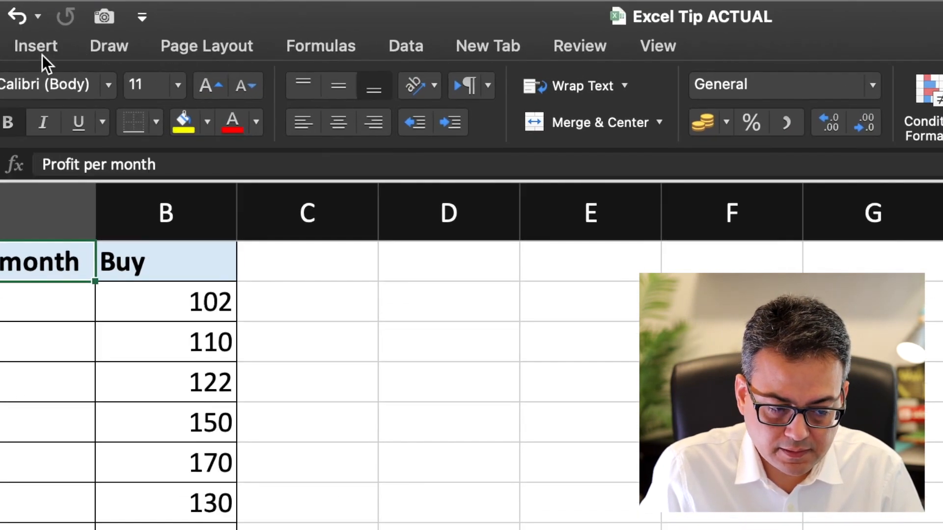
pyautogui.click(42, 54)
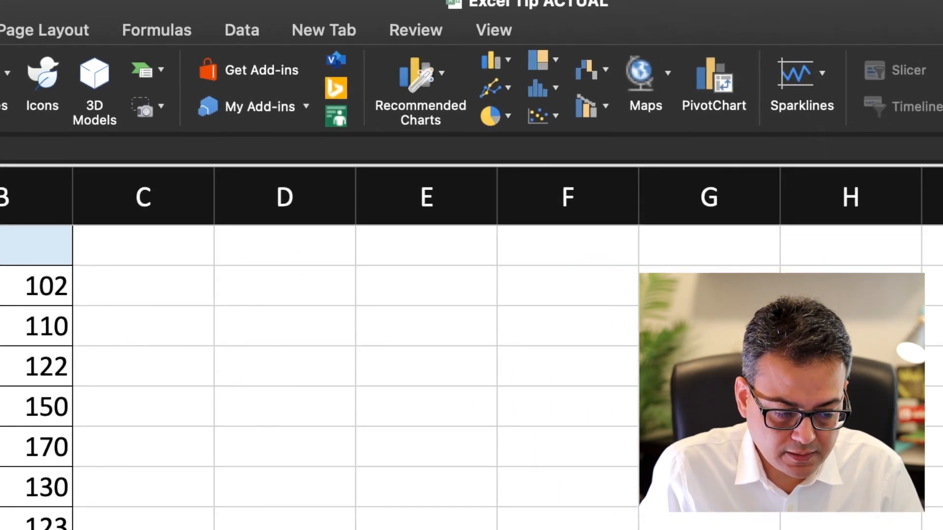
pyautogui.click(187, 436)
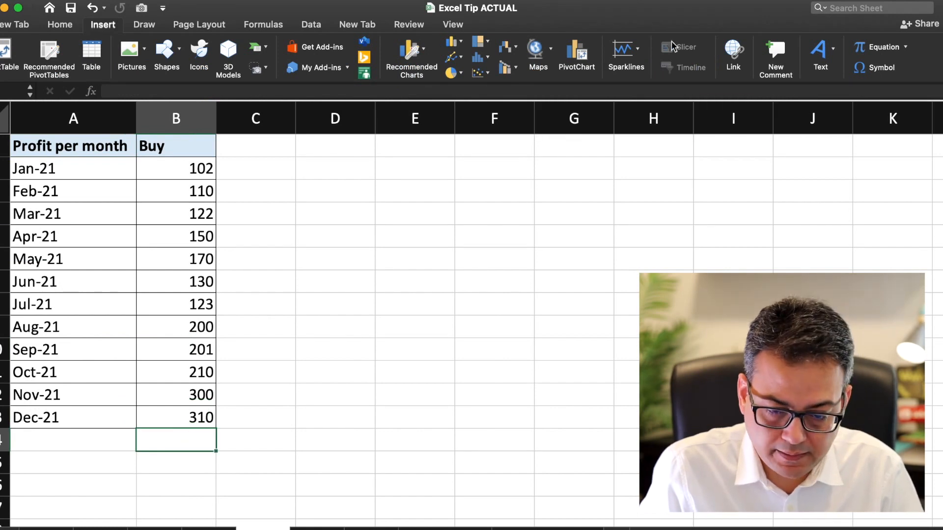
pyautogui.click(626, 61)
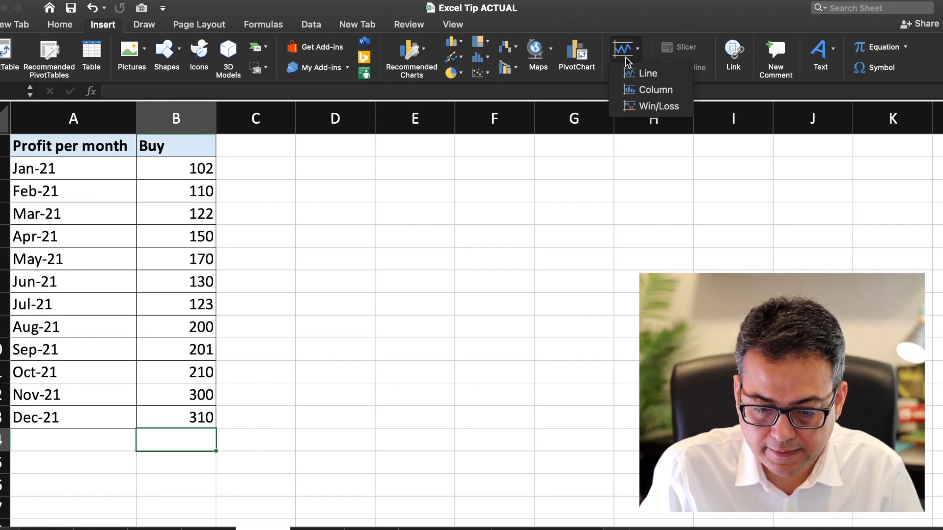
pyautogui.click(638, 90)
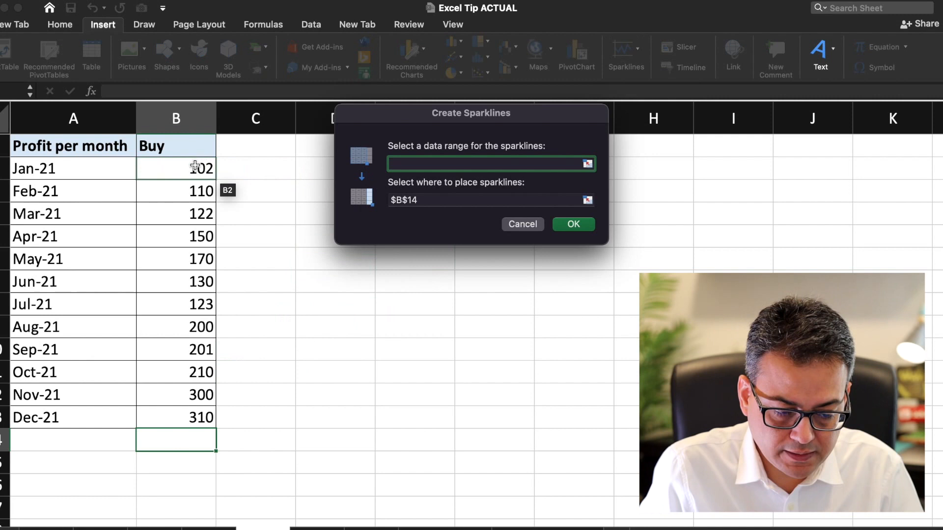
# Step: Set the sparkline data range to B2:B13 and create the column sparkline in B14
pyautogui.moveTo(195, 166); pyautogui.dragTo(164, 413)
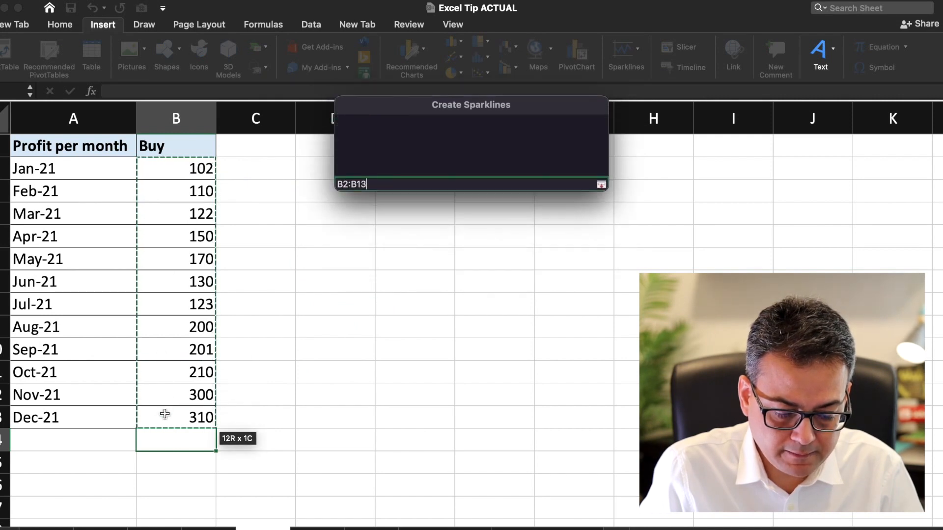
pyautogui.click(575, 227)
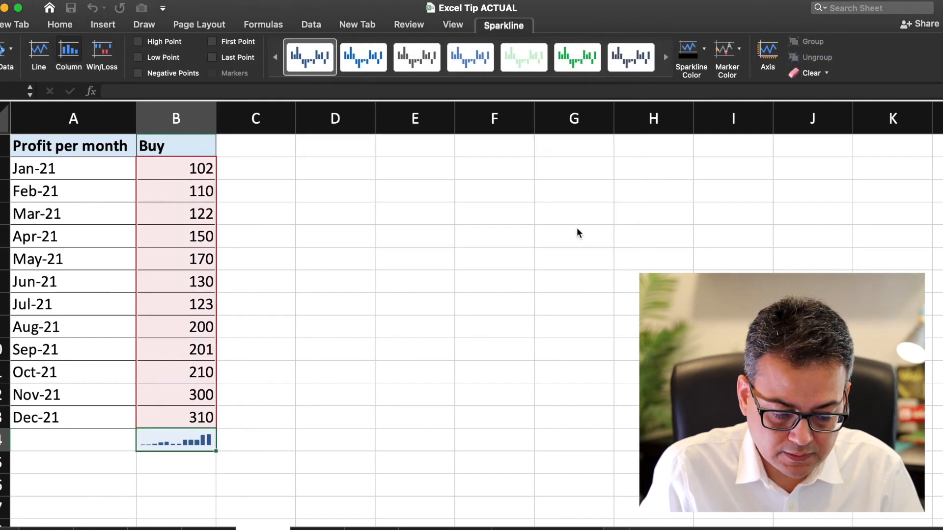
pyautogui.click(242, 412)
# Step: Inspect the B14 sparkline alongside the Jan-21 to Dec-21 Buy values and surrounding cells
pyautogui.scroll(5, 190, 452)
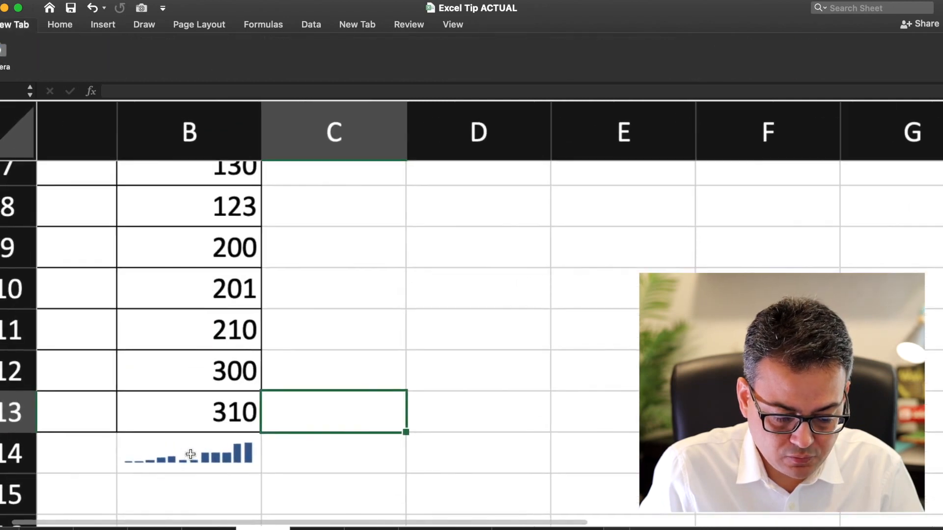
pyautogui.scroll(-2, 350, 421)
pyautogui.scroll(2, 352, 419)
pyautogui.scroll(-2, 351, 419)
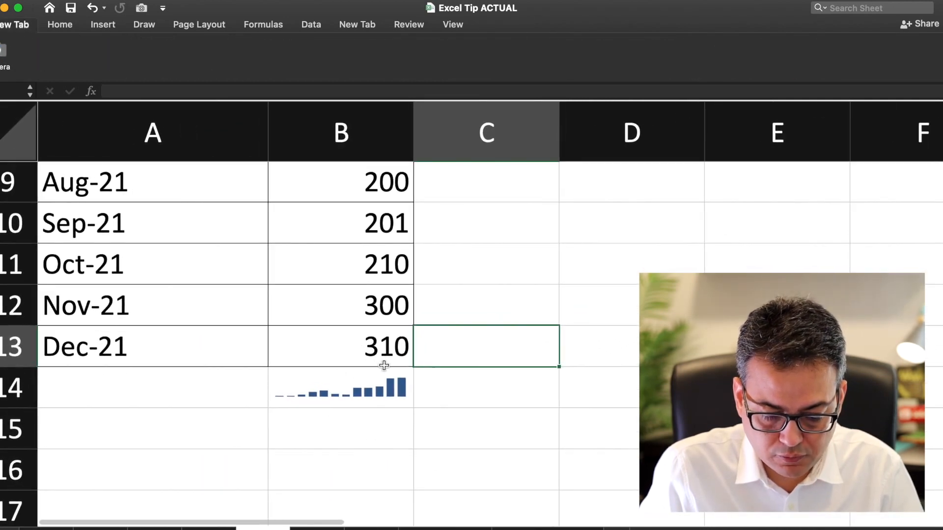
pyautogui.moveTo(331, 384); pyautogui.dragTo(388, 88)
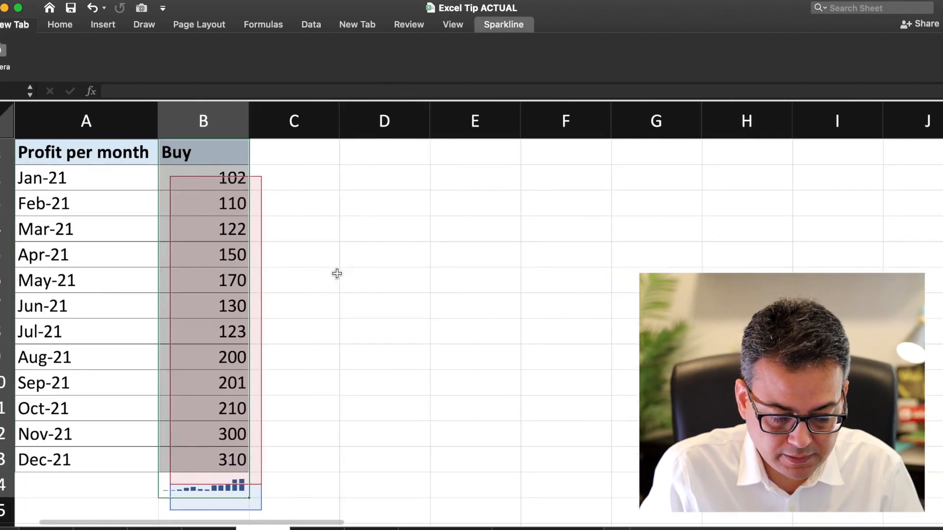
pyautogui.click(288, 265)
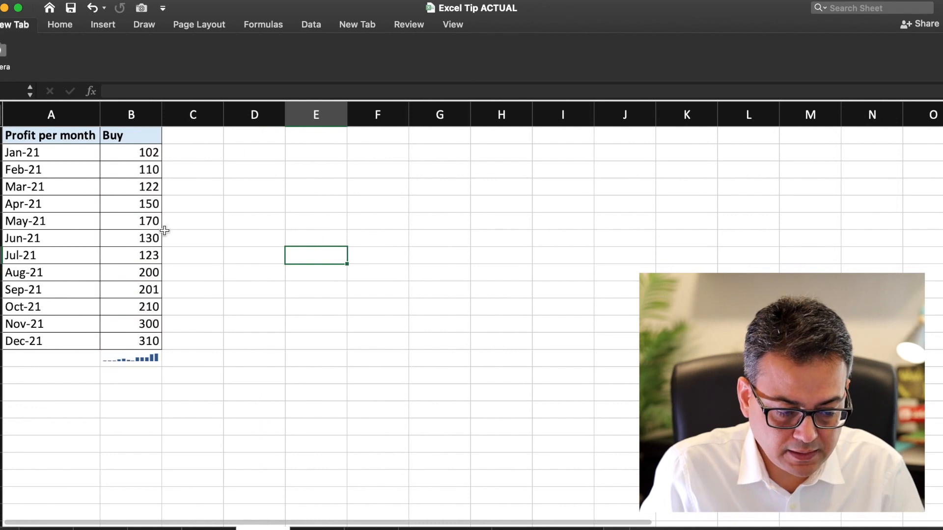
pyautogui.moveTo(131, 137); pyautogui.dragTo(596, 343)
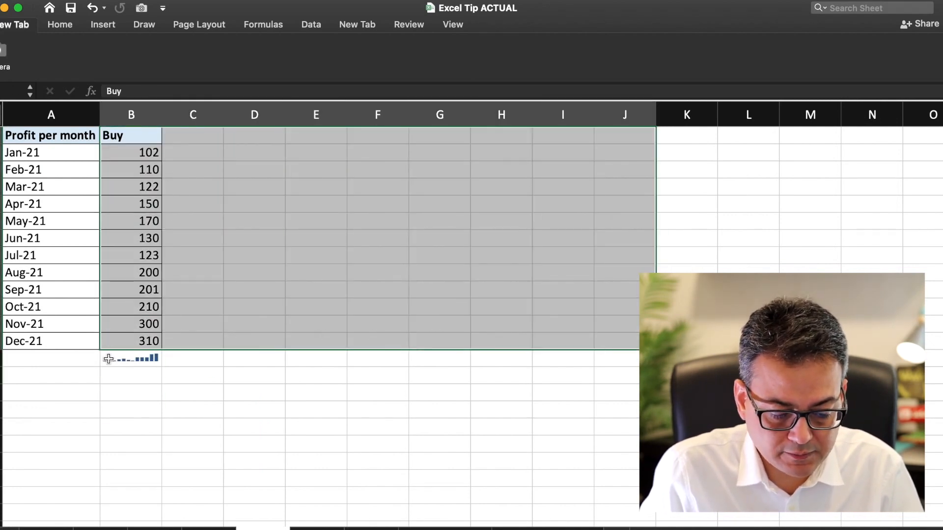
pyautogui.click(136, 360)
pyautogui.click(51, 354)
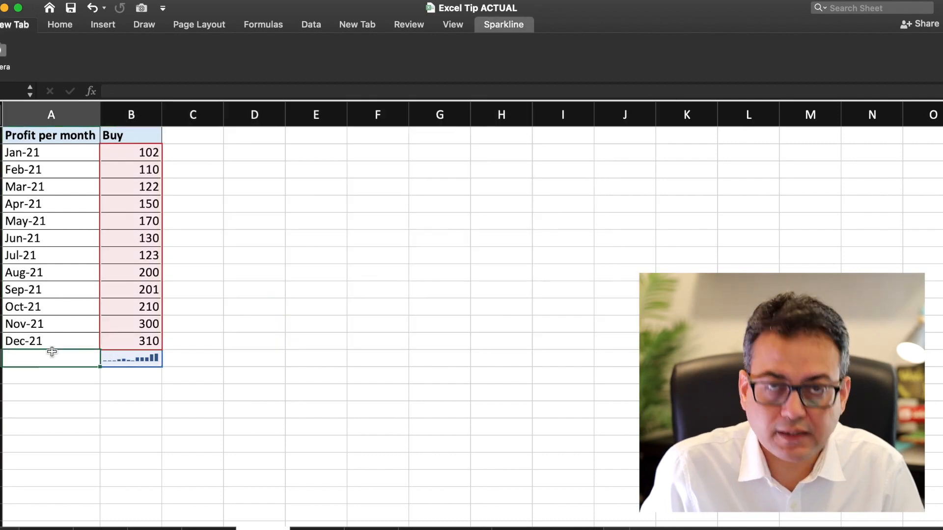
# Step: Switch to the browser and show Dolmen City REIT's Performance ratios with their Trend charts
pyautogui.hotkey('ctrl', 'Right')
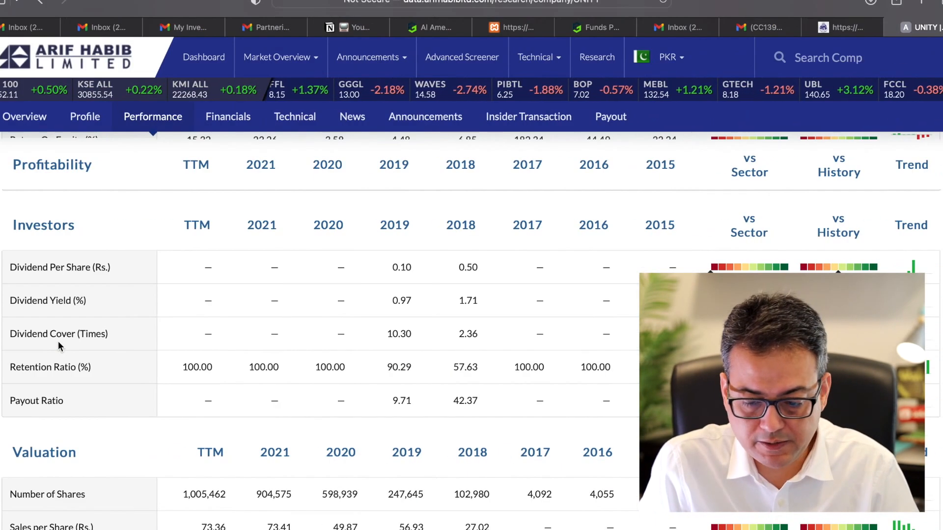
pyautogui.scroll(-7, 319, 319)
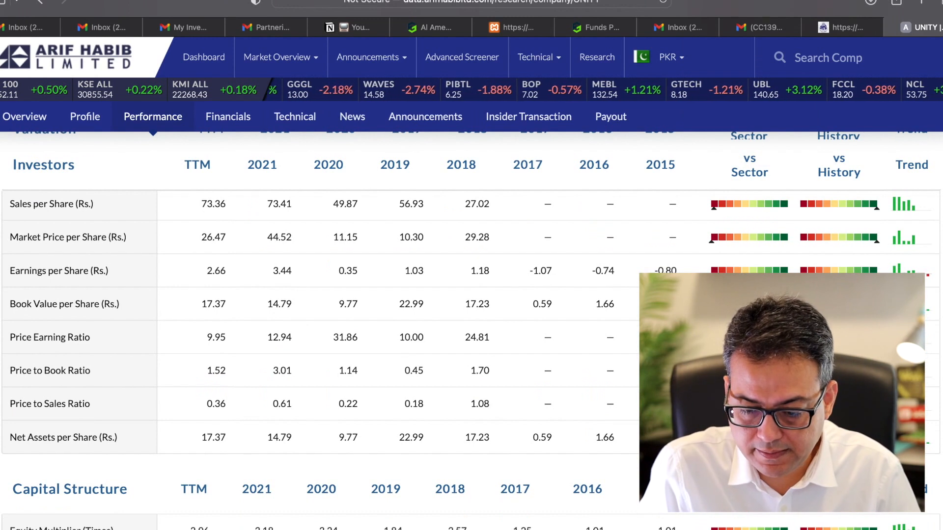
pyautogui.scroll(-3, 913, 294)
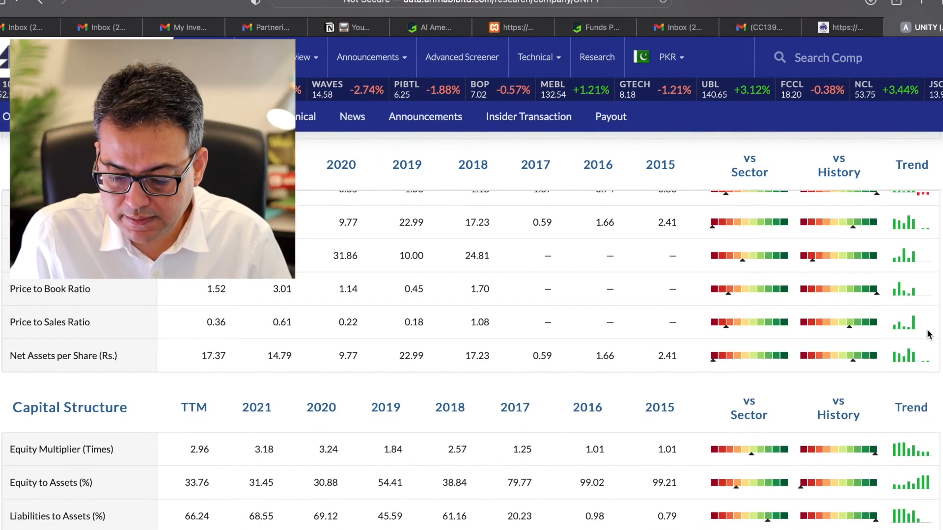
pyautogui.scroll(-8, 903, 470)
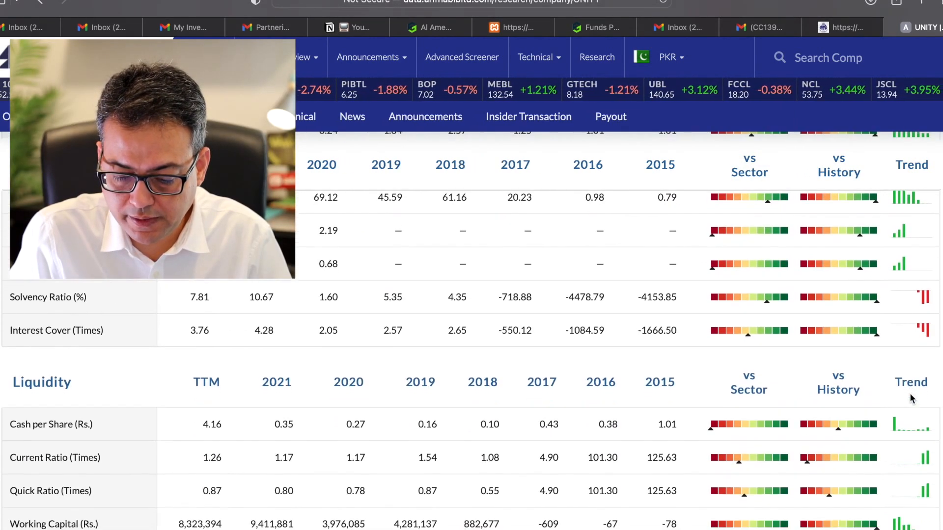
pyautogui.scroll(-5, 908, 373)
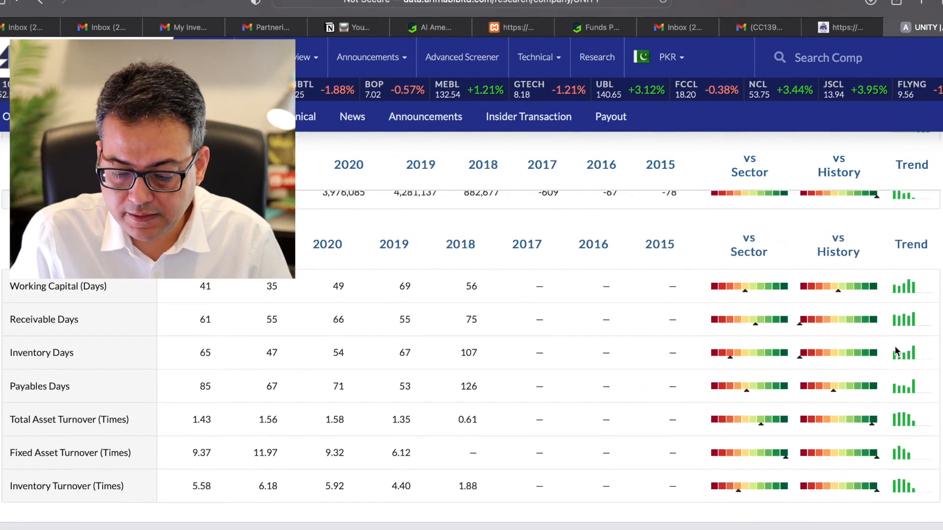
pyautogui.scroll(14, 860, 347)
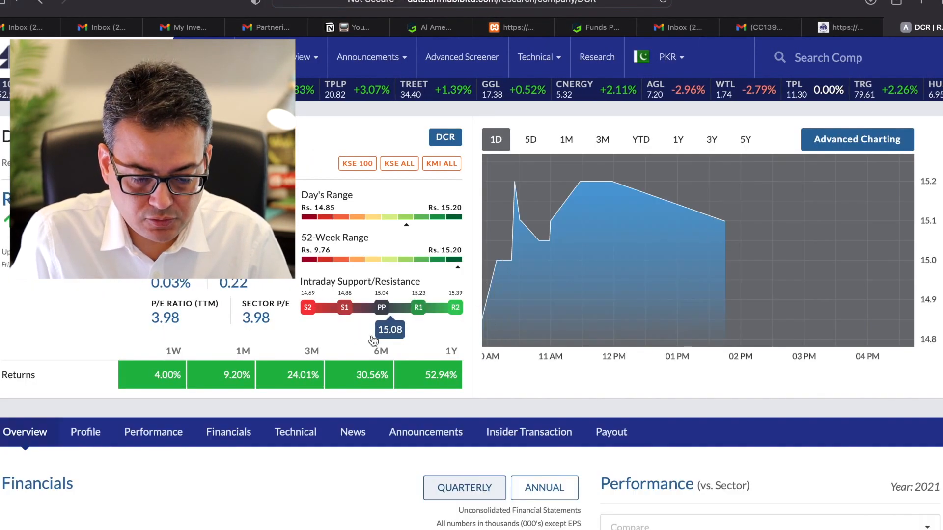
pyautogui.scroll(-3, 373, 341)
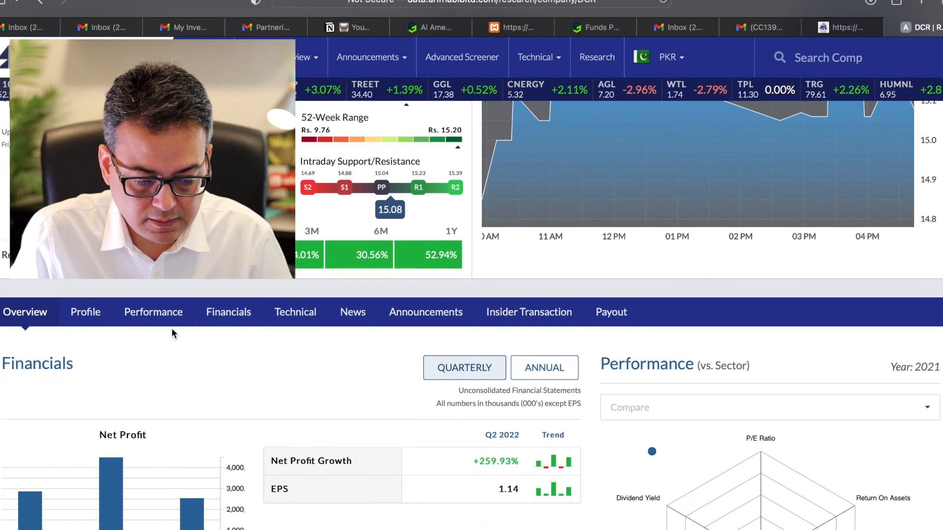
pyautogui.click(153, 314)
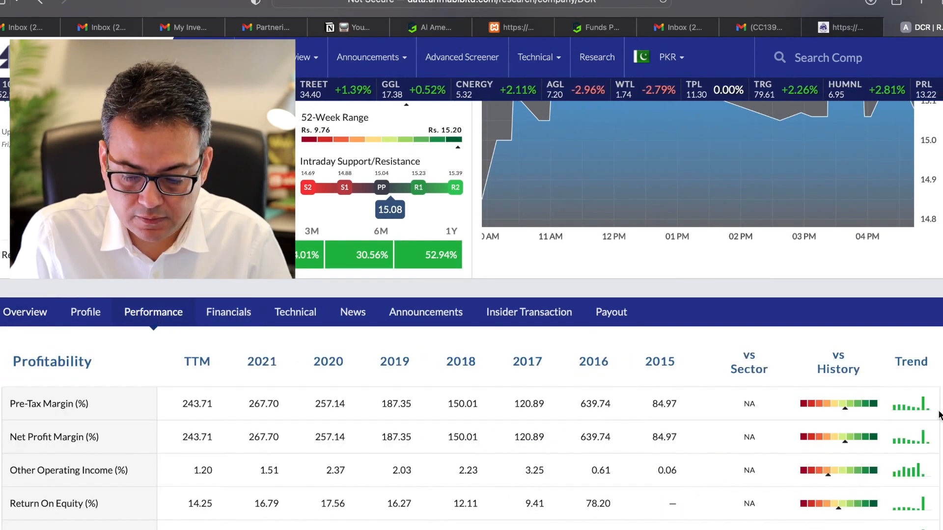
pyautogui.scroll(-3, 937, 415)
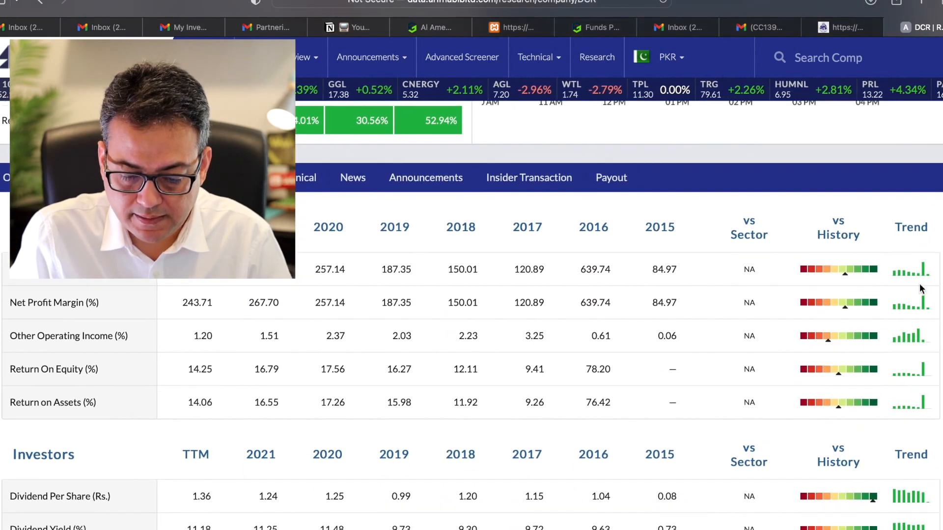
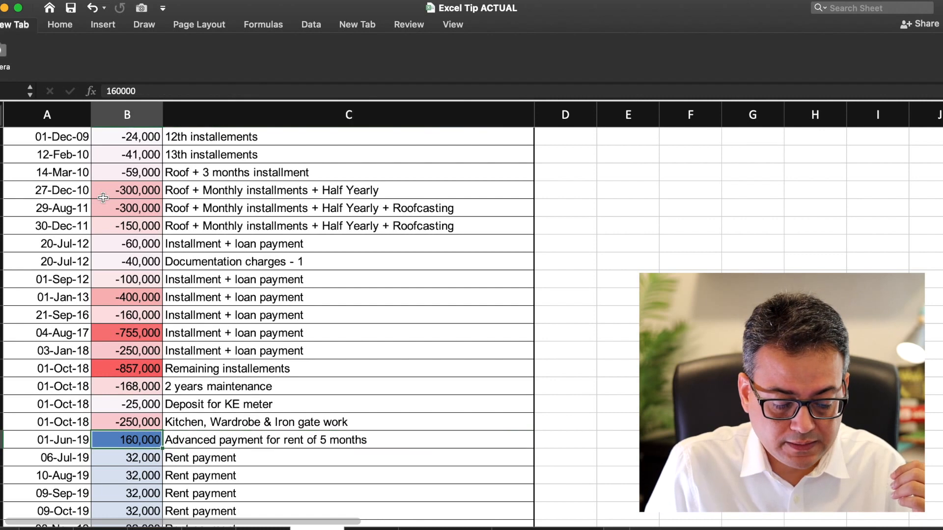
# Step: Browse the payment amounts, then go to the first amount at the top of the Cash flow column
pyautogui.press('Up')
pyautogui.press('Left')
pyautogui.press('Right')
pyautogui.press('Right')
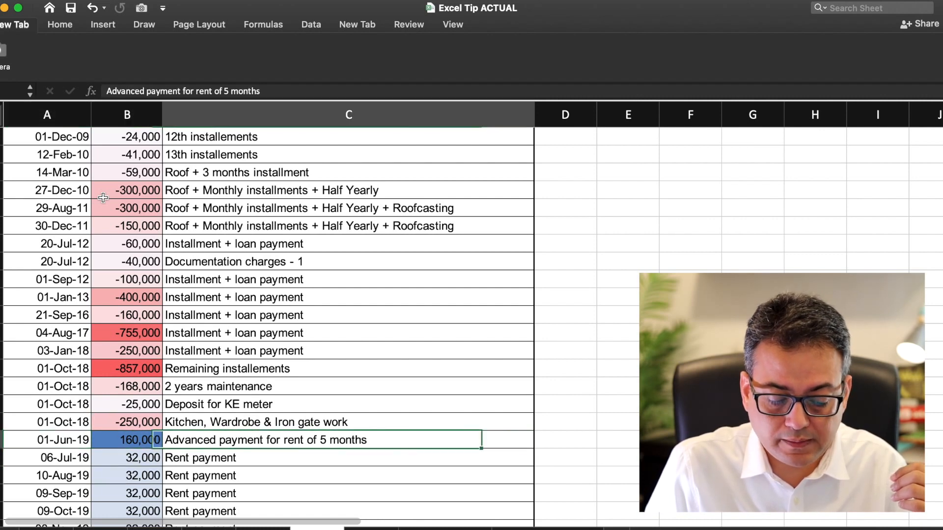
pyautogui.press('Left')
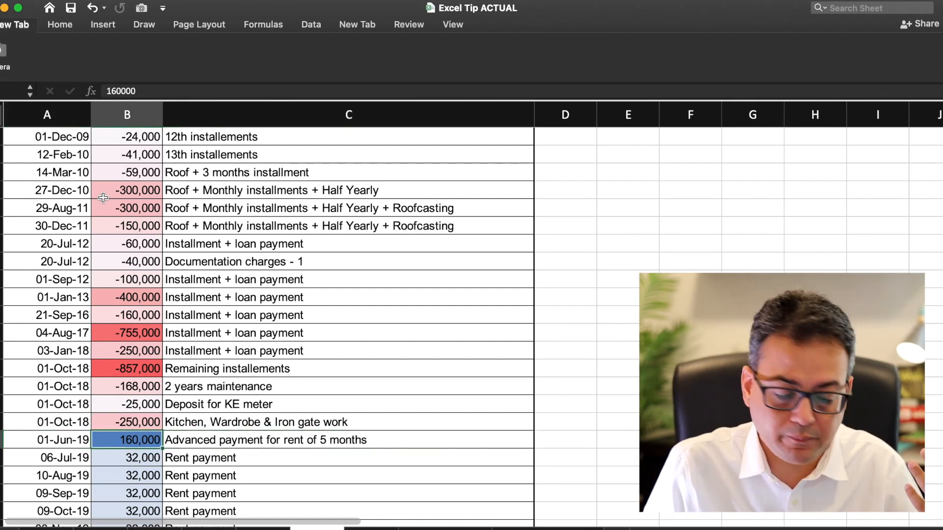
pyautogui.press('Down')
pyautogui.press('Down')
pyautogui.press('Down')
pyautogui.press('Down')
pyautogui.press('Down')
pyautogui.press('Down')
pyautogui.press('Down')
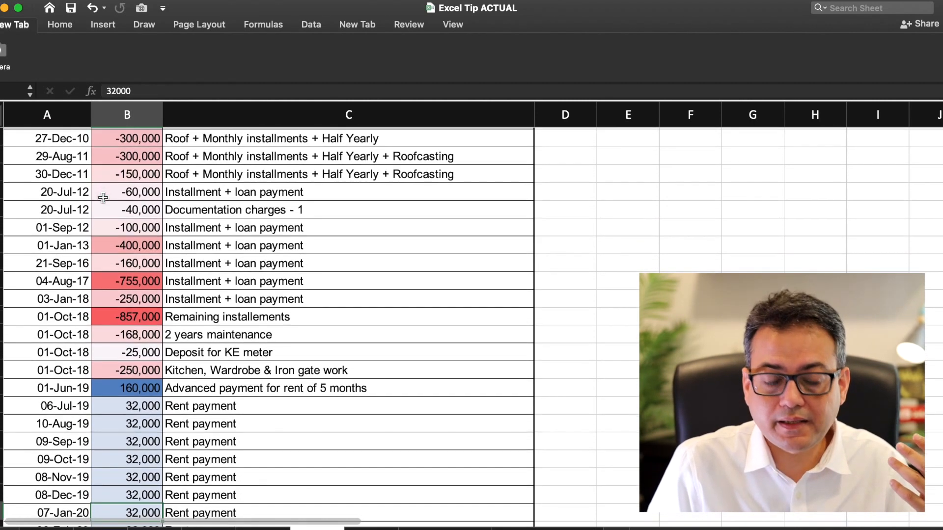
pyautogui.press('Down')
pyautogui.press('Down')
pyautogui.press('Down')
pyautogui.press('Down')
pyautogui.press('Down')
pyautogui.press('Down')
pyautogui.press('Down')
pyautogui.press('Down')
pyautogui.press('Down')
pyautogui.press('Down')
pyautogui.press('Down')
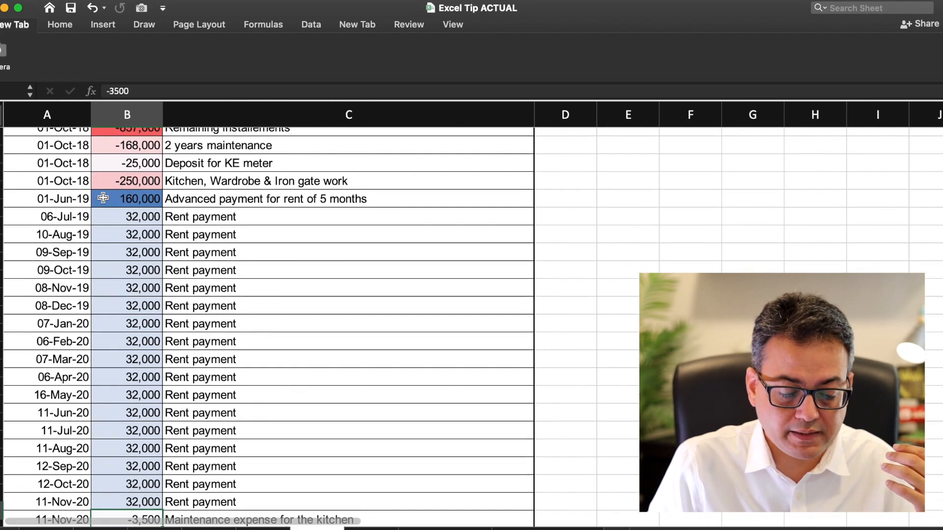
pyautogui.press('Down')
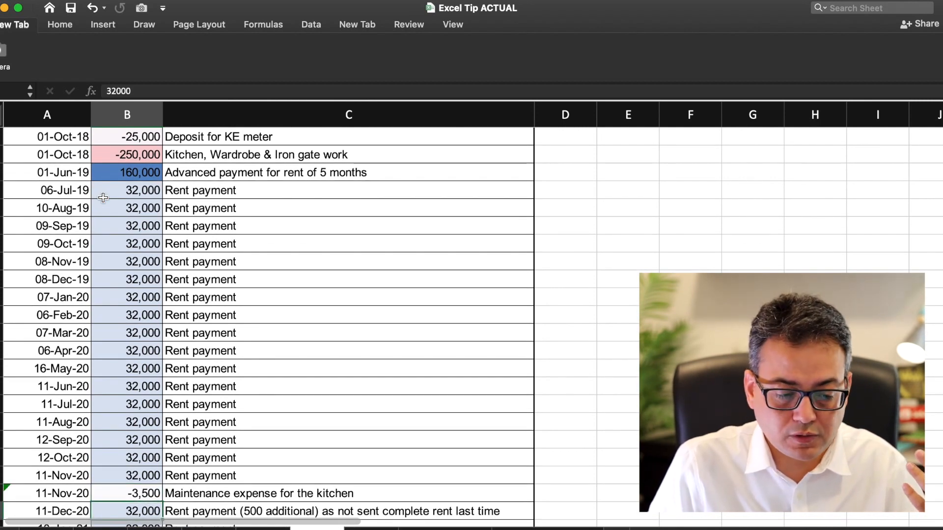
pyautogui.hotkey('ctrl', 'Up')
pyautogui.press('Down')
# Step: Select the outflows from 24-Aug-08 down to the -250,000 kitchen payment, excluding the 160,000 inflow
pyautogui.write('/')
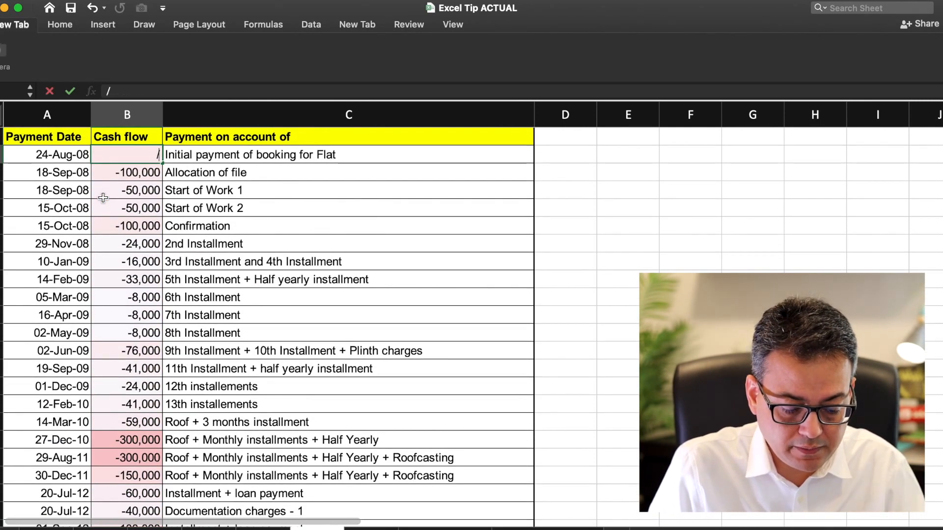
pyautogui.press('Escape')
pyautogui.hotkey('shift', 'Down')
pyautogui.hotkey('shift', 'Down')
pyautogui.hotkey('shift', 'Down')
pyautogui.hotkey('shift', 'Down')
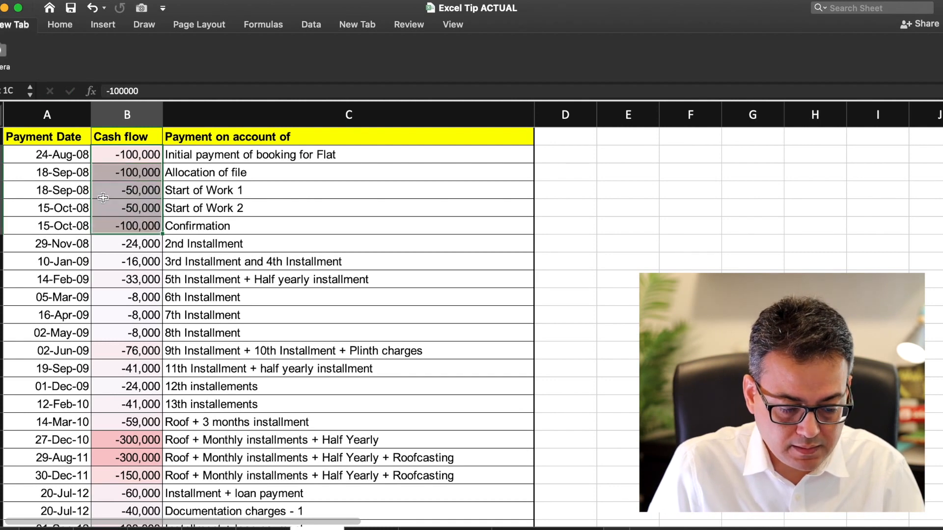
pyautogui.hotkey('shift', 'Down')
pyautogui.hotkey('shift', 'Down')
pyautogui.hotkey('shift', 'Down')
pyautogui.hotkey('shift', 'Down')
pyautogui.hotkey('shift', 'Down')
pyautogui.hotkey('shift', 'Down')
pyautogui.hotkey('shift', 'Down')
pyautogui.hotkey('shift', 'Down')
pyautogui.hotkey('shift', 'Down')
pyautogui.hotkey('shift', 'Down')
pyautogui.hotkey('shift', 'Down')
pyautogui.hotkey('shift', 'Down')
pyautogui.hotkey('shift', 'Down')
pyautogui.hotkey('shift', 'Down')
pyautogui.hotkey('shift', 'Down')
pyautogui.hotkey('shift', 'Down')
pyautogui.hotkey('shift', 'Down')
pyautogui.hotkey('shift', 'Down')
pyautogui.hotkey('shift', 'Down')
pyautogui.hotkey('shift', 'Down')
pyautogui.hotkey('shift', 'Down')
pyautogui.hotkey('shift', 'Down')
pyautogui.hotkey('shift', 'Down')
pyautogui.hotkey('shift', 'Down')
pyautogui.hotkey('shift', 'Down')
pyautogui.hotkey('shift', 'Down')
pyautogui.hotkey('shift', 'Down')
pyautogui.hotkey('shift', 'Down')
pyautogui.hotkey('shift', 'Up')
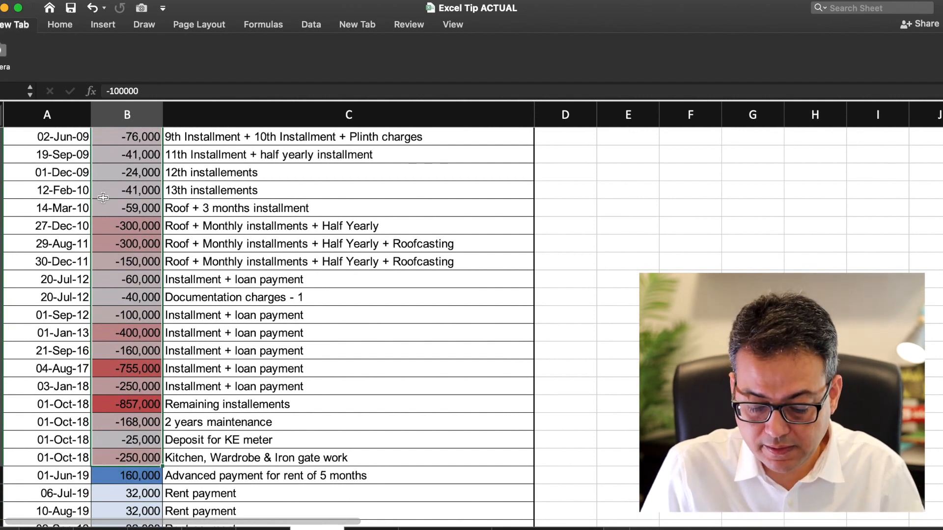
pyautogui.hotkey('ctrl', 'Down')
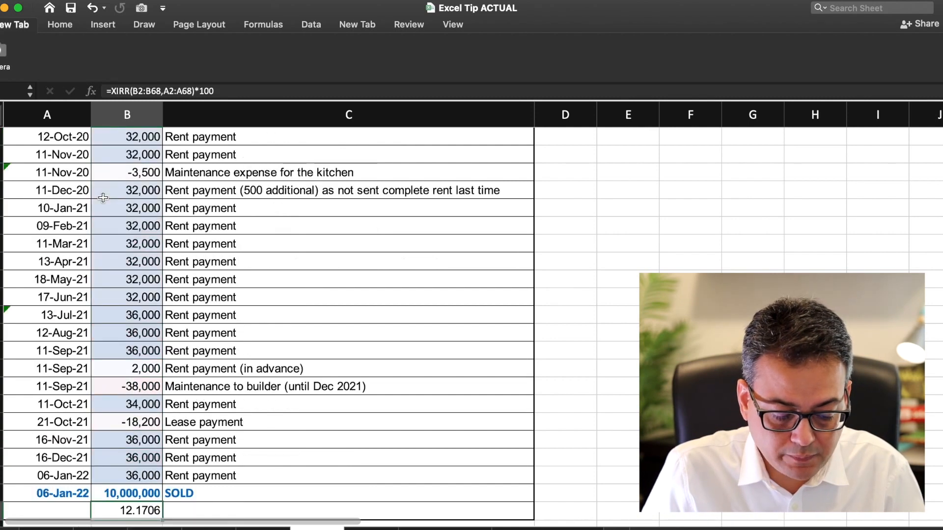
pyautogui.press('Up')
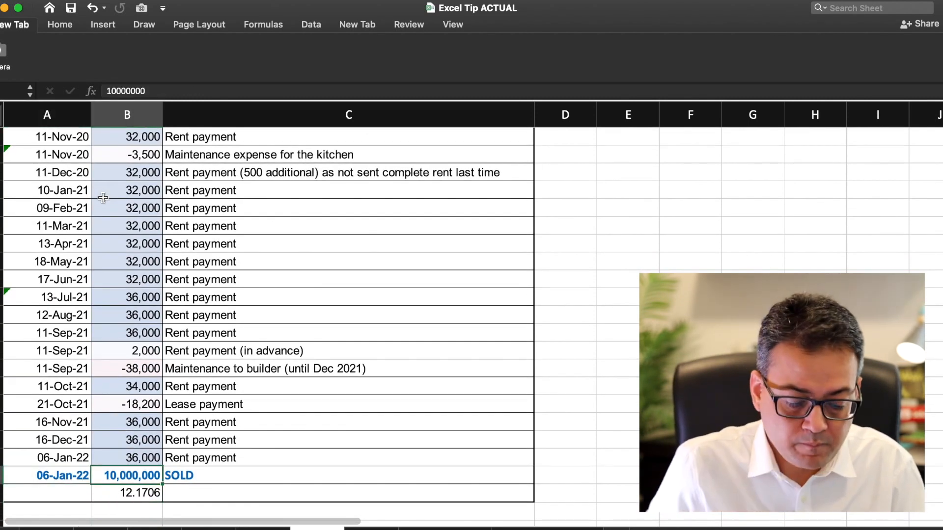
pyautogui.press('Left')
pyautogui.press('Right')
pyautogui.press('Left')
pyautogui.press('Right')
pyautogui.press('Left')
pyautogui.press('Right')
pyautogui.press('Right')
pyautogui.press('Left')
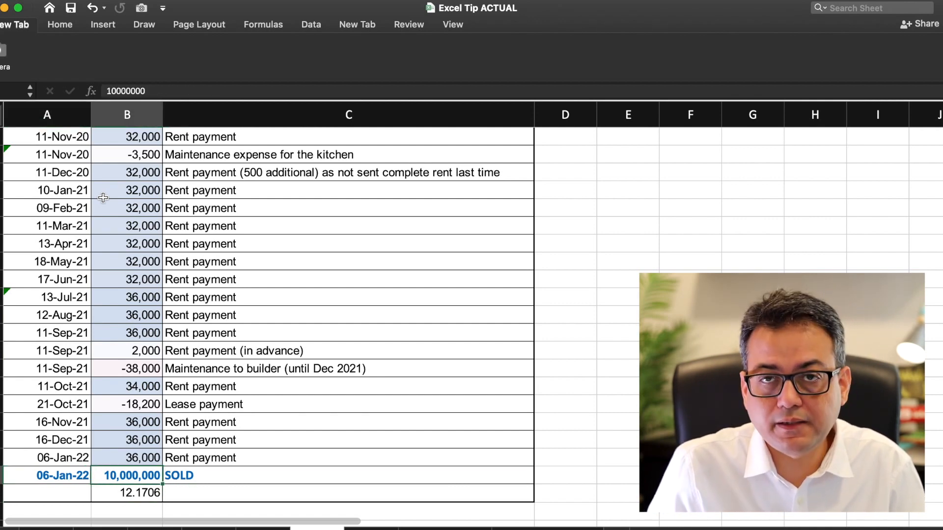
pyautogui.press('Left')
pyautogui.press('Up')
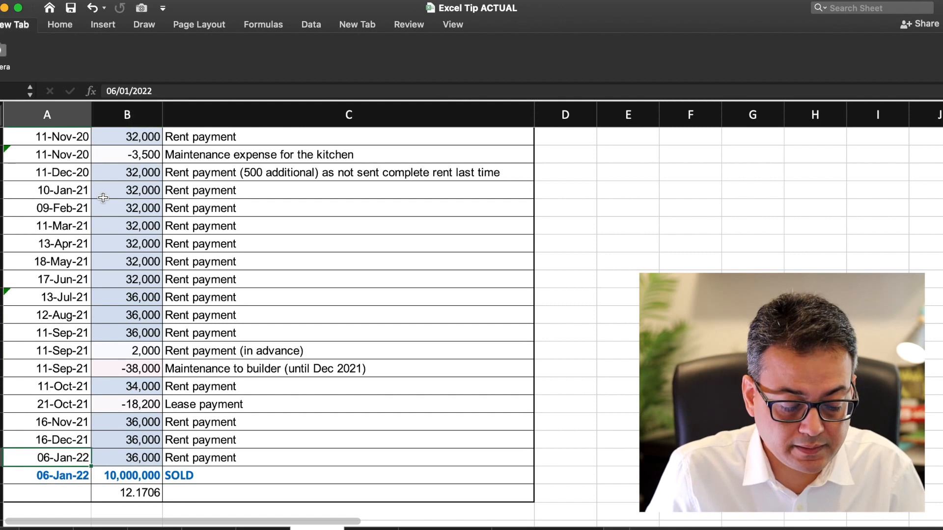
pyautogui.hotkey('shift', 'Right')
pyautogui.hotkey('shift', 'Right')
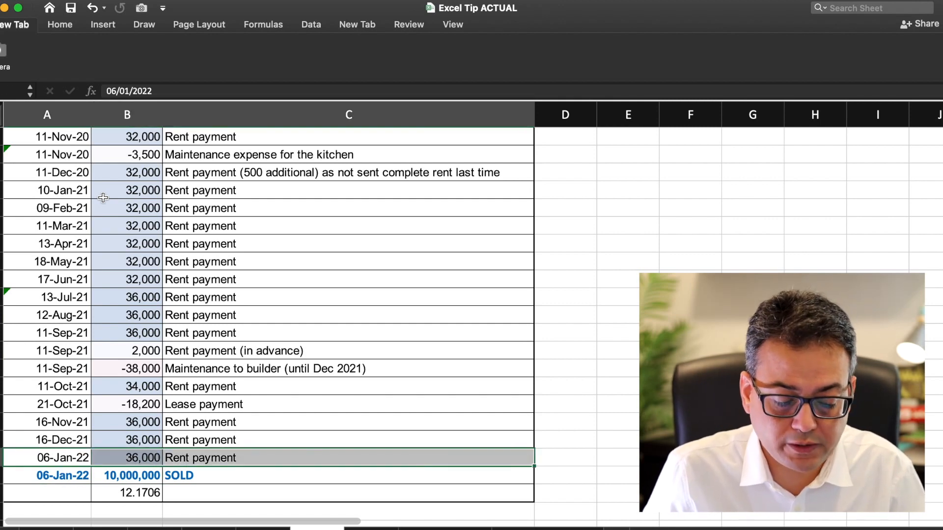
pyautogui.press('Down')
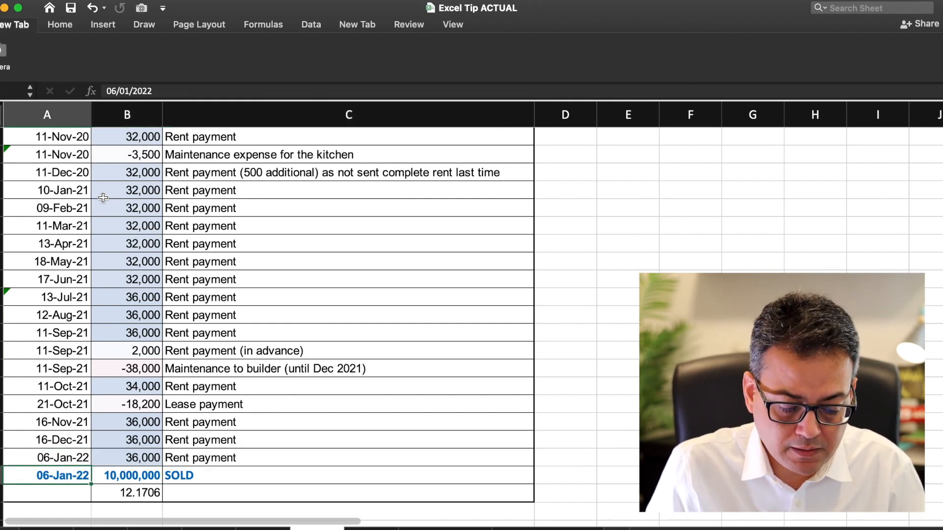
pyautogui.press('Right')
pyautogui.press('Down')
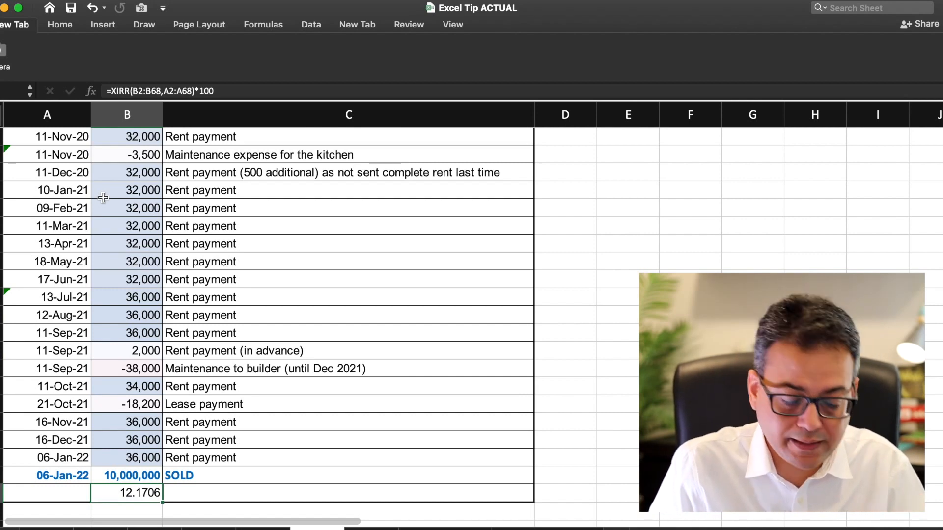
pyautogui.doubleClick(133, 493)
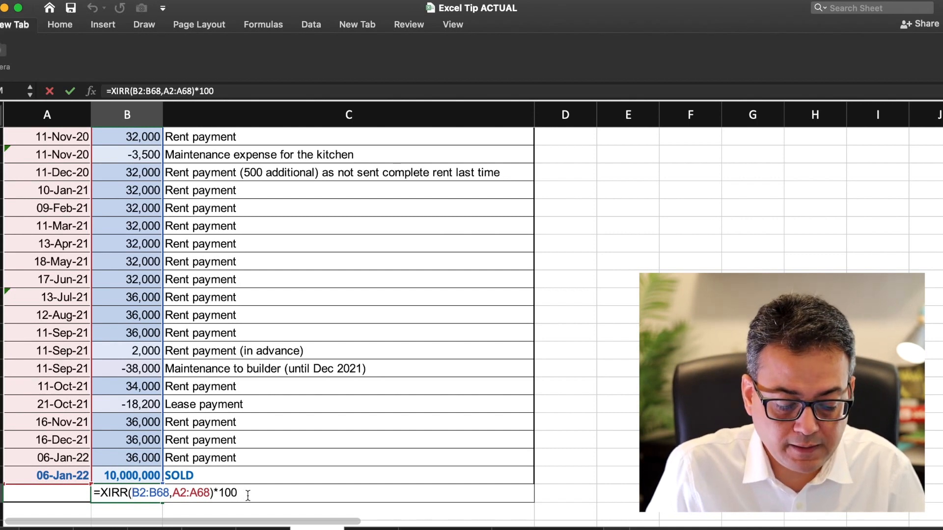
pyautogui.hotkey('shift', 'Right')
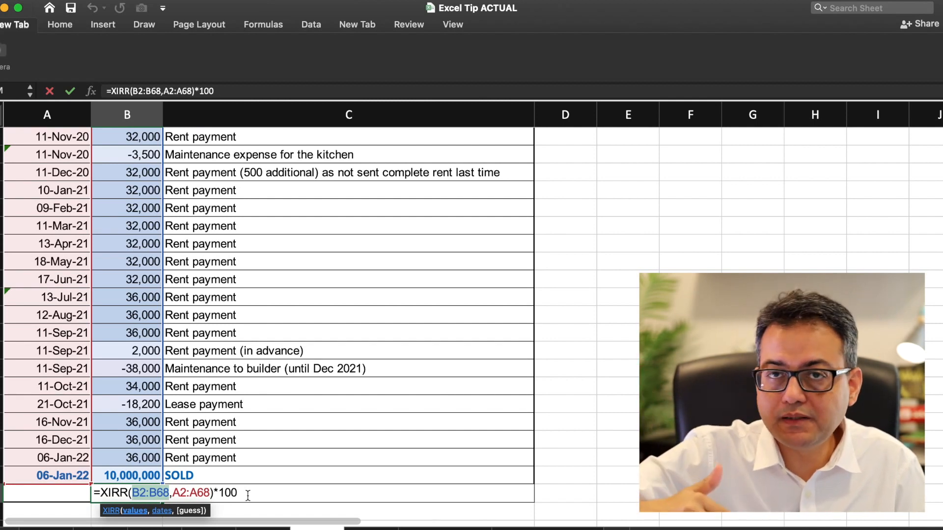
pyautogui.press('Right')
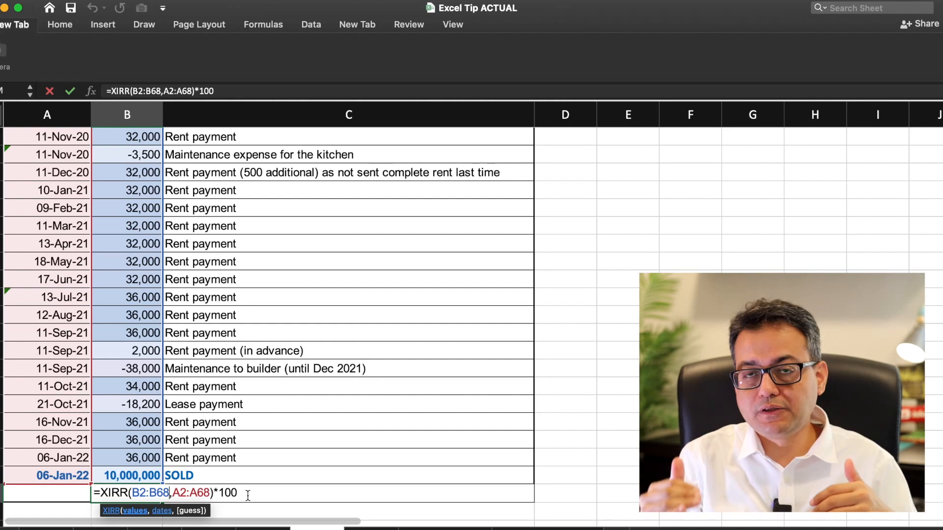
pyautogui.press('Return')
pyautogui.click(150, 293)
pyautogui.press('Down')
pyautogui.press('Down')
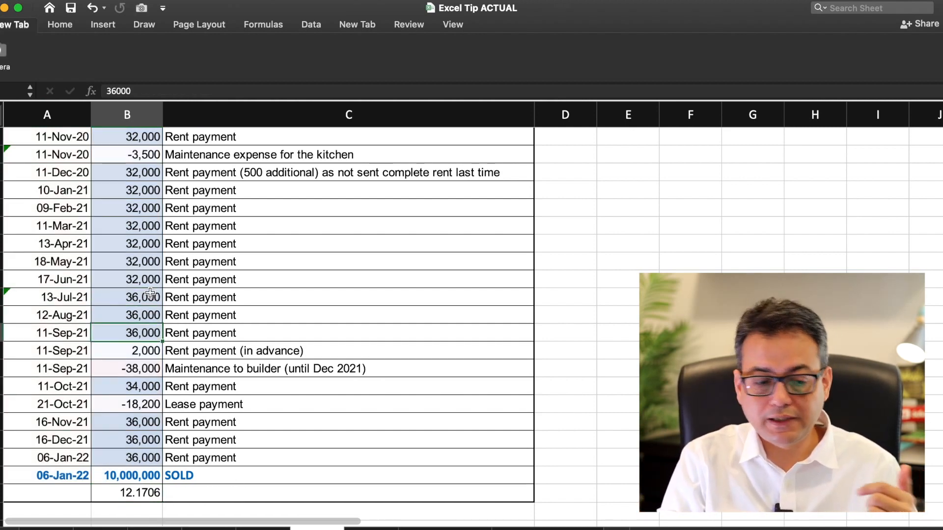
pyautogui.press('Down')
pyautogui.press('Down')
pyautogui.press('Down')
pyautogui.press('Down')
pyautogui.press('Down')
pyautogui.press('Down')
pyautogui.press('Down')
pyautogui.press('Down')
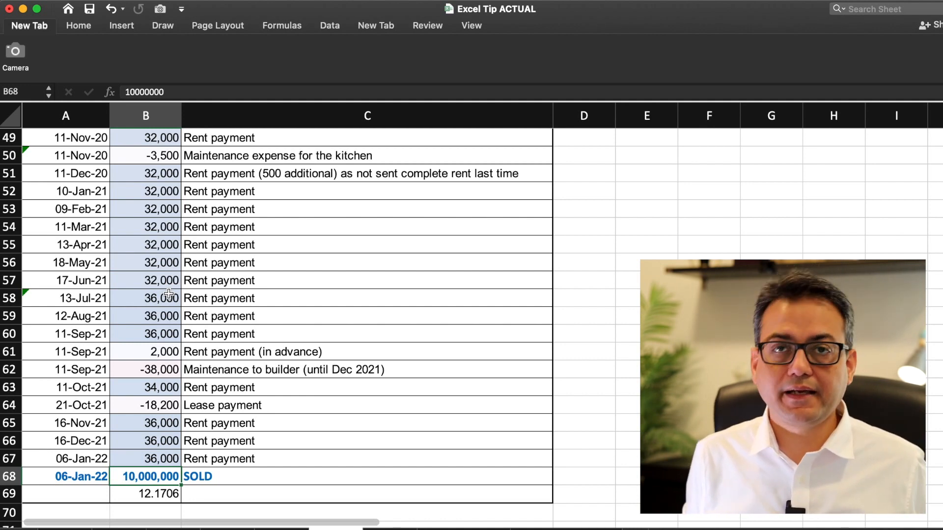
# Step: Change the 10,000,000 sale amount to 11,000,000 and check the recalculated XIRR result
pyautogui.press('Down')
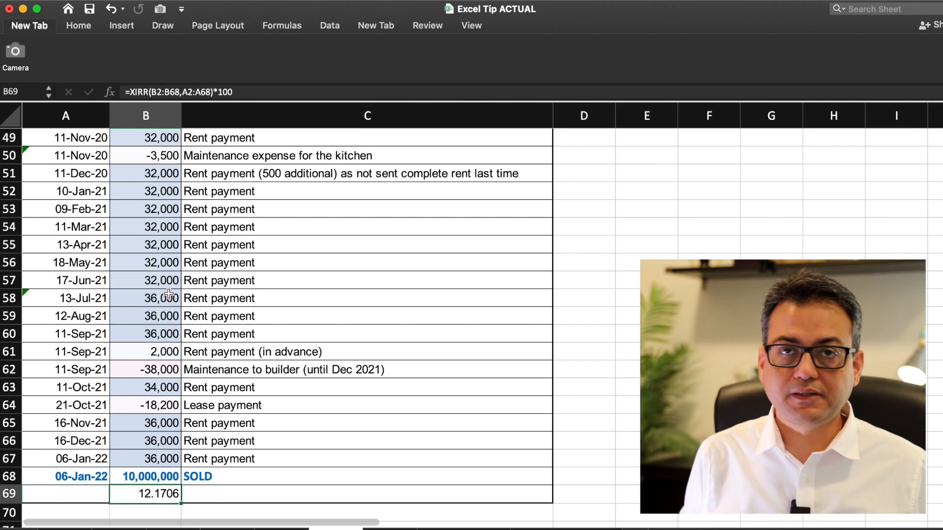
pyautogui.press('Up')
pyautogui.press('Up')
pyautogui.press('Down')
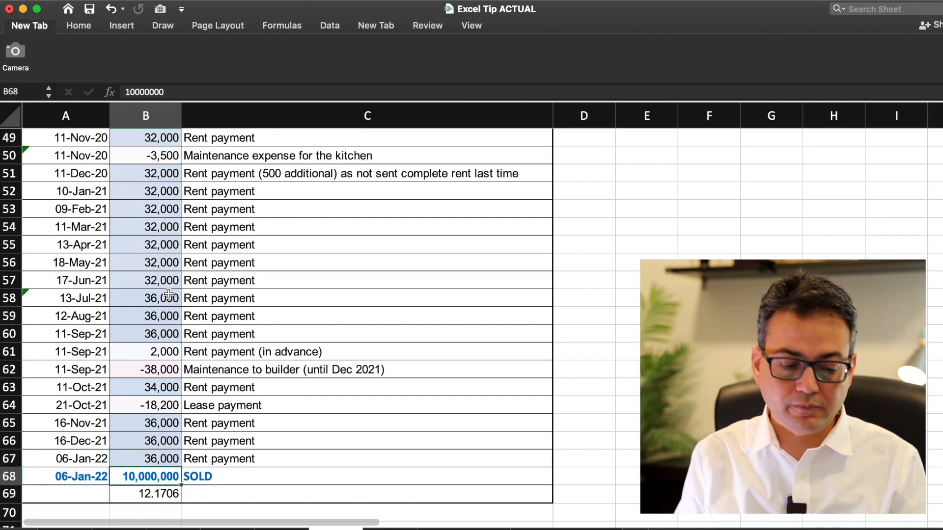
pyautogui.write('11')
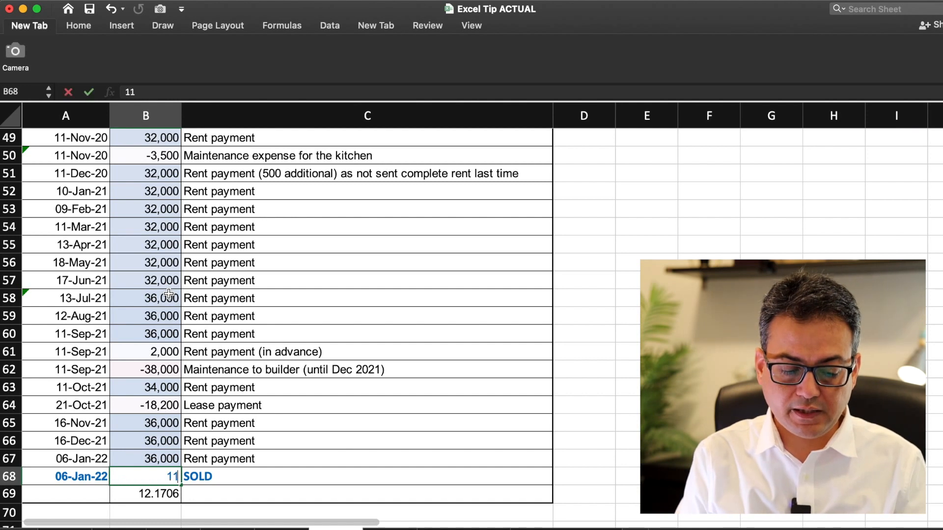
pyautogui.write('000000000')
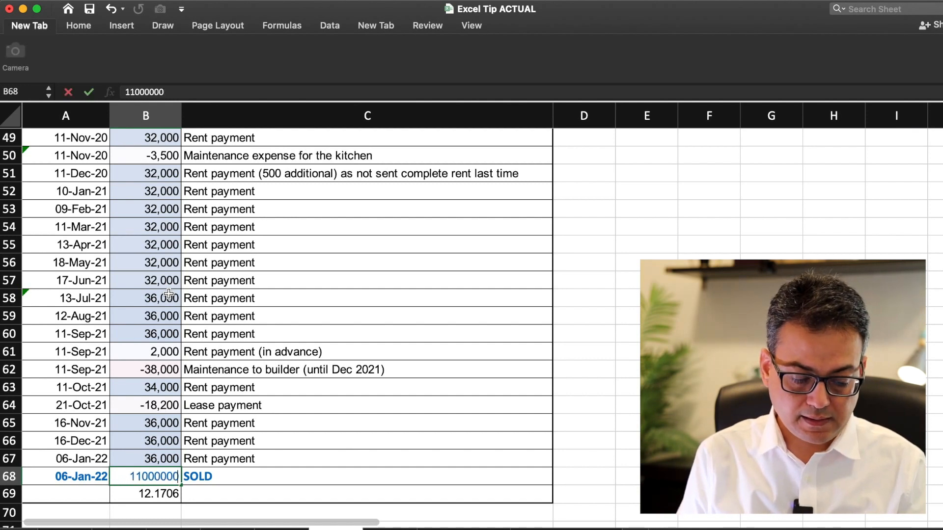
pyautogui.press('Return')
pyautogui.press('Up')
pyautogui.press('Down')
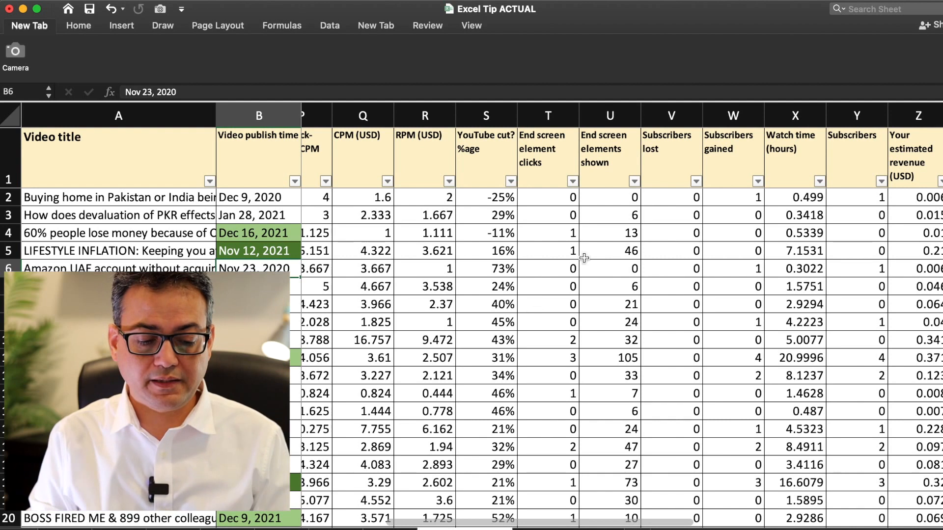
# Step: Select the Views values from C2 down to the last video row and show the Home ribbon
pyautogui.hscroll(-7, 453, 262)
pyautogui.hscroll(-5, 453, 262)
pyautogui.click(406, 148)
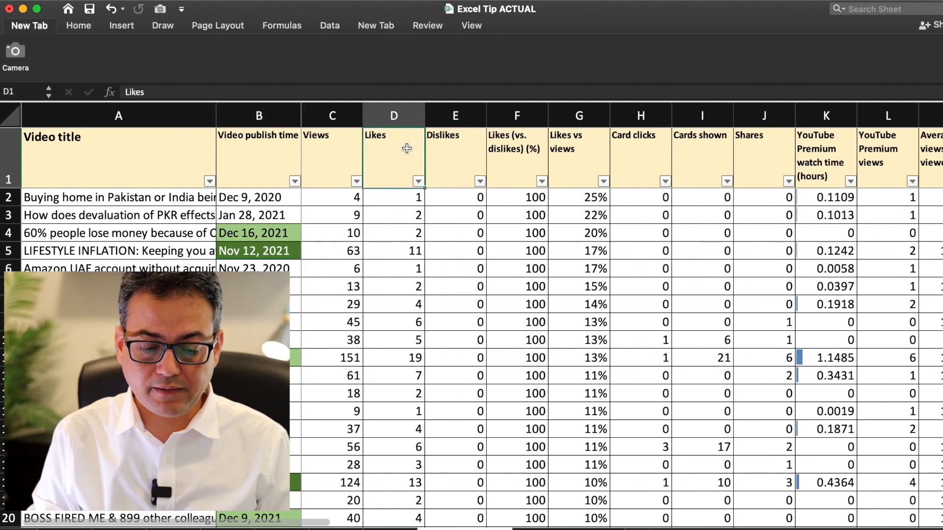
pyautogui.press('Left')
pyautogui.press('Down')
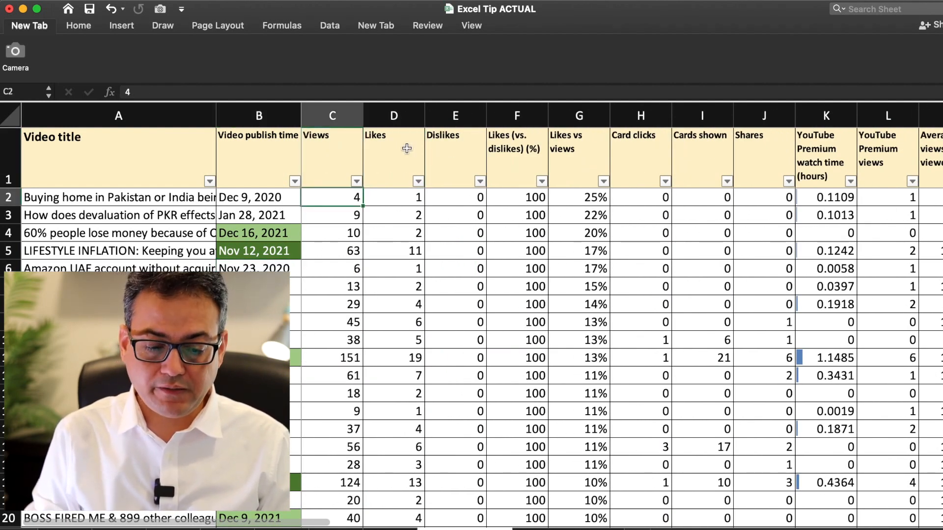
pyautogui.scroll(-20, 387, 238)
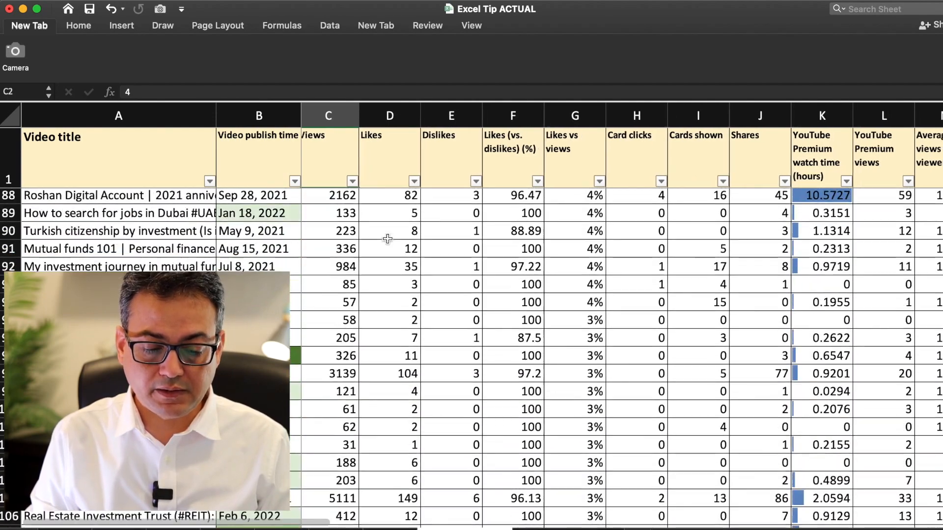
pyautogui.scroll(-15, 387, 239)
pyautogui.scroll(10, 387, 239)
pyautogui.scroll(20, 387, 238)
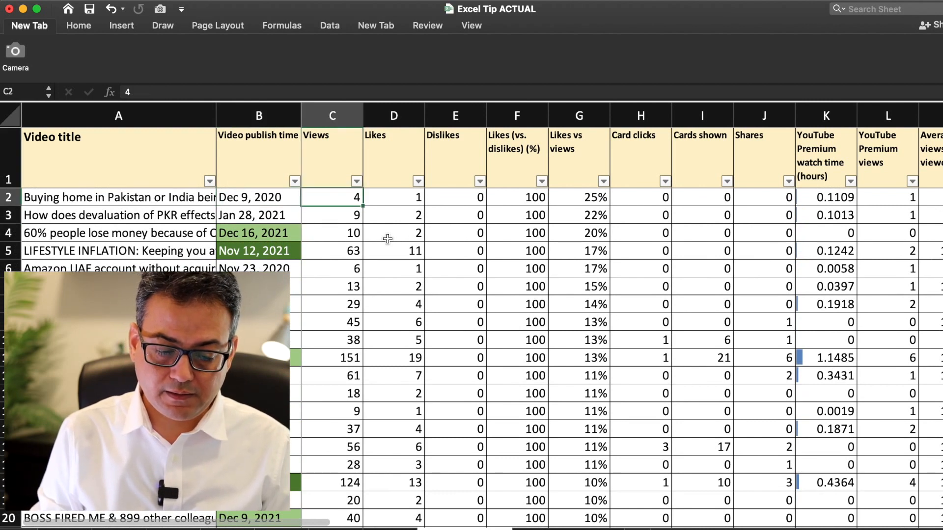
pyautogui.hotkey('ctrl', 'shift', 'Down')
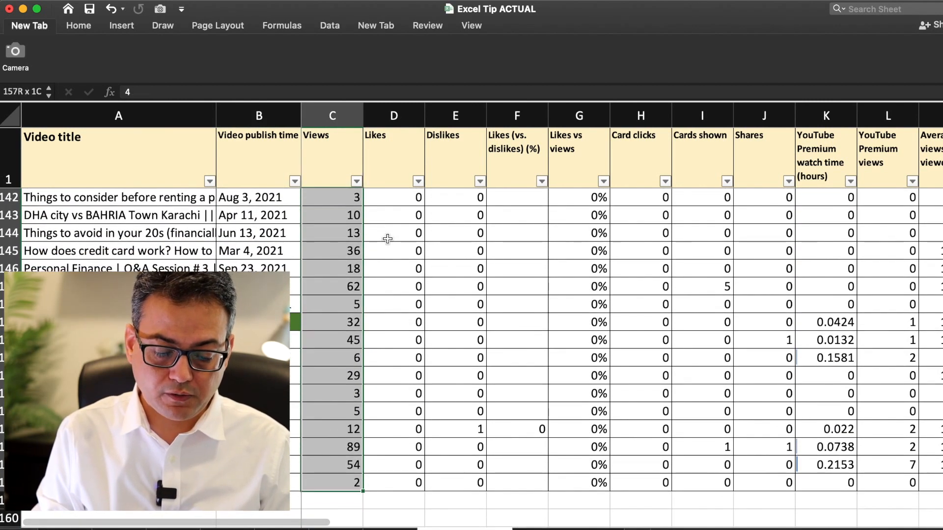
pyautogui.click(79, 26)
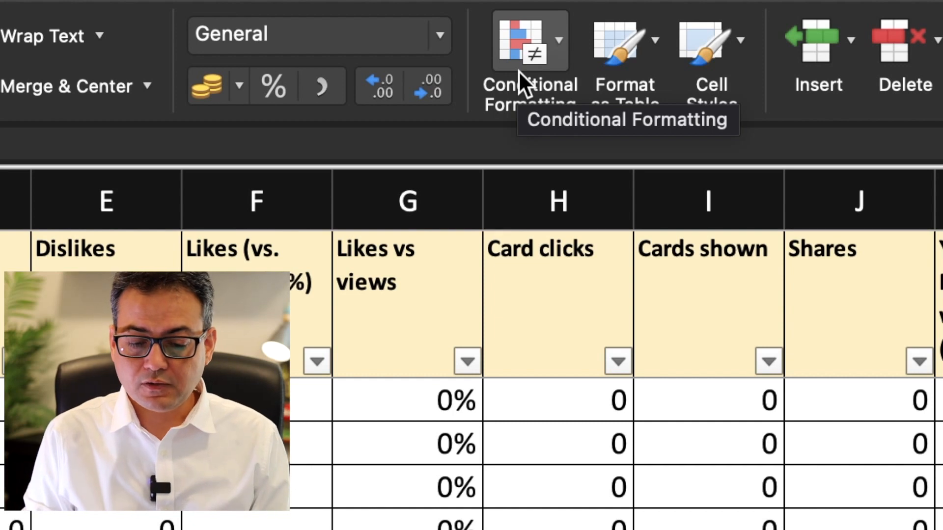
# Step: Apply Green gradient-fill data bars to the selected Views values
pyautogui.click(518, 69)
pyautogui.moveTo(614, 267)
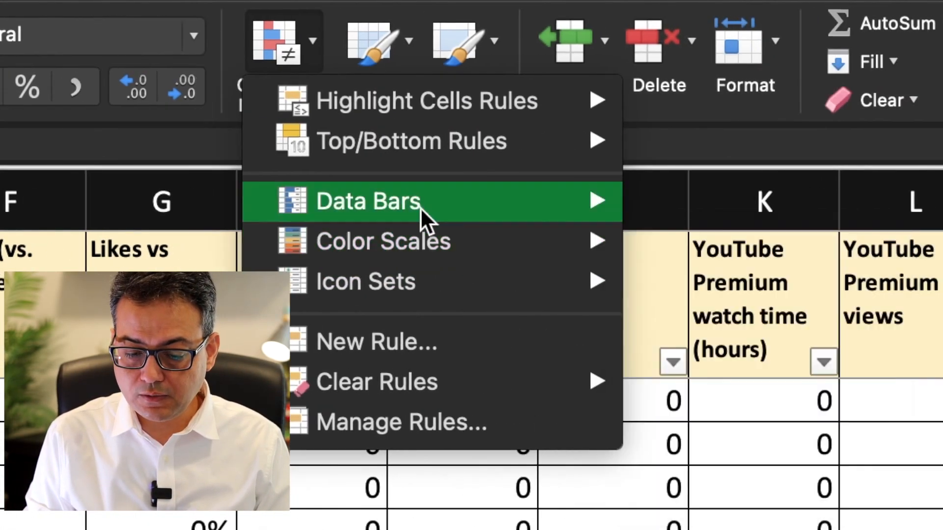
pyautogui.moveTo(666, 207)
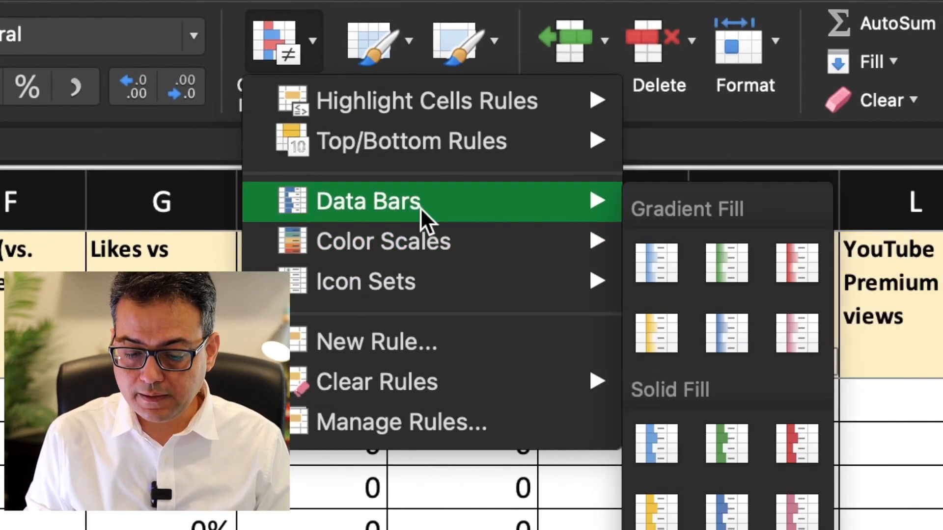
pyautogui.click(739, 455)
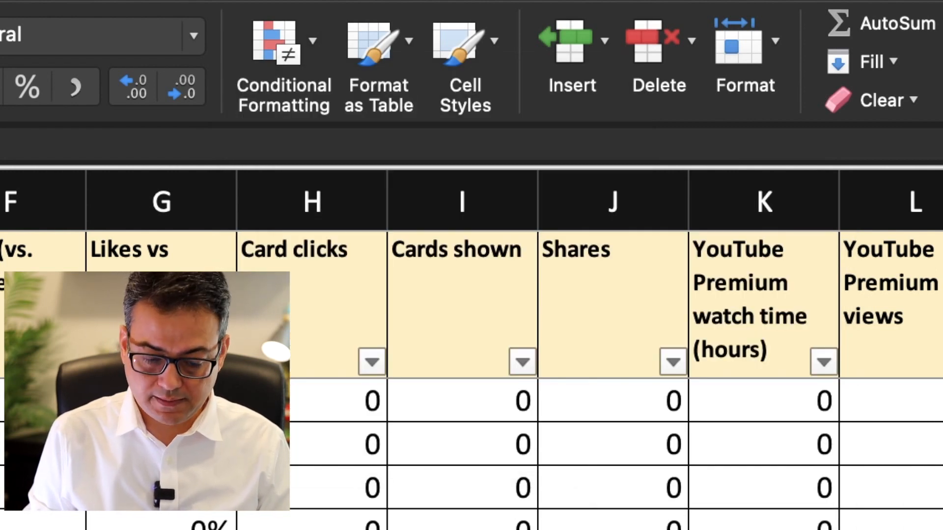
# Step: Scroll down the Views column checking the bars for 1754, 2799 and 52 views
pyautogui.scroll(-5, 613, 451)
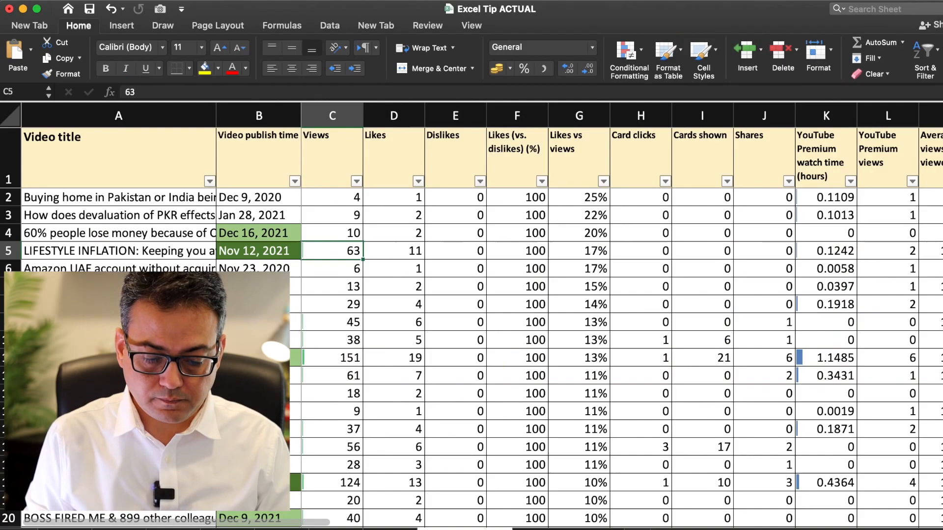
pyautogui.scroll(-10, 472, 343)
pyautogui.scroll(-8, 612, 342)
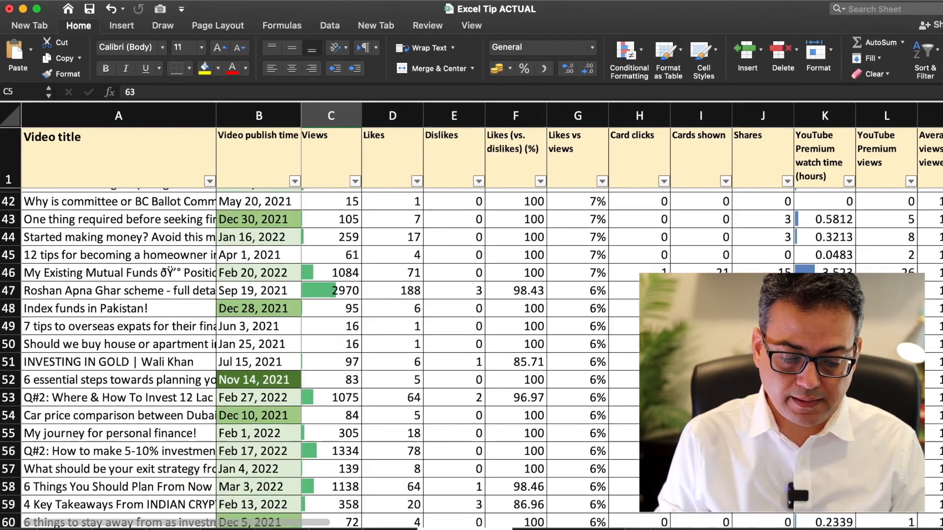
pyautogui.click(340, 319)
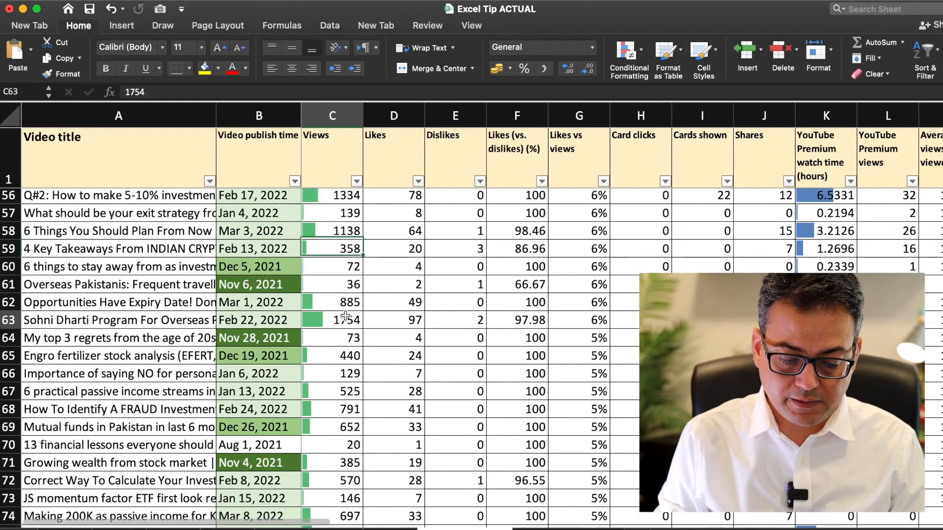
pyautogui.scroll(-6, 348, 362)
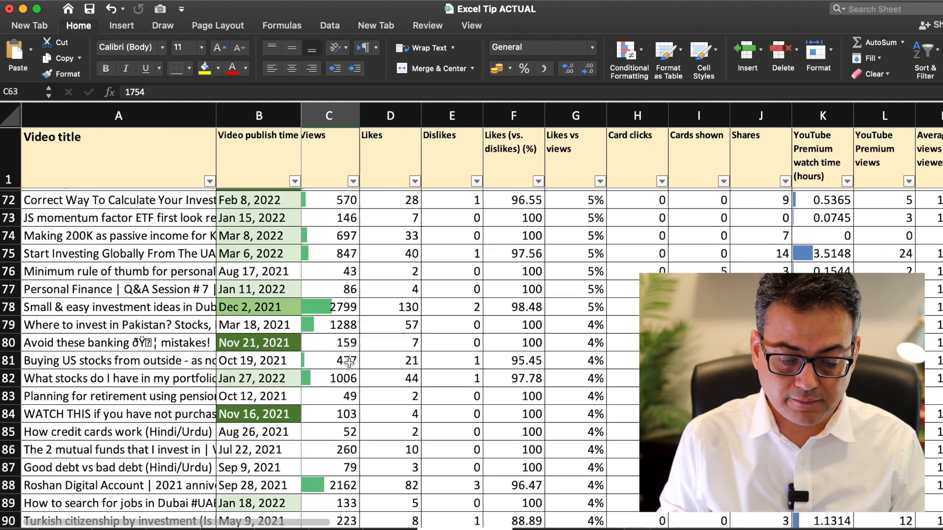
pyautogui.click(333, 242)
pyautogui.scroll(-11, 341, 379)
pyautogui.scroll(-2, 340, 379)
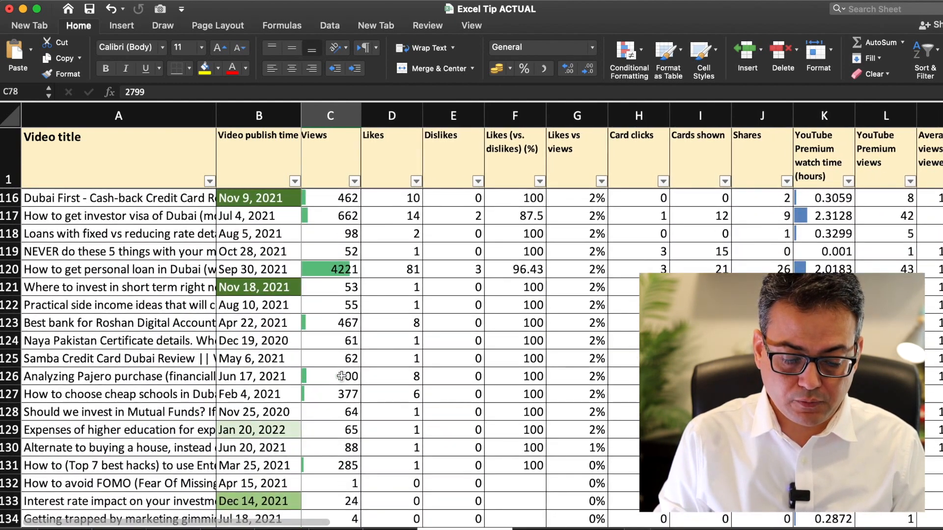
pyautogui.click(355, 258)
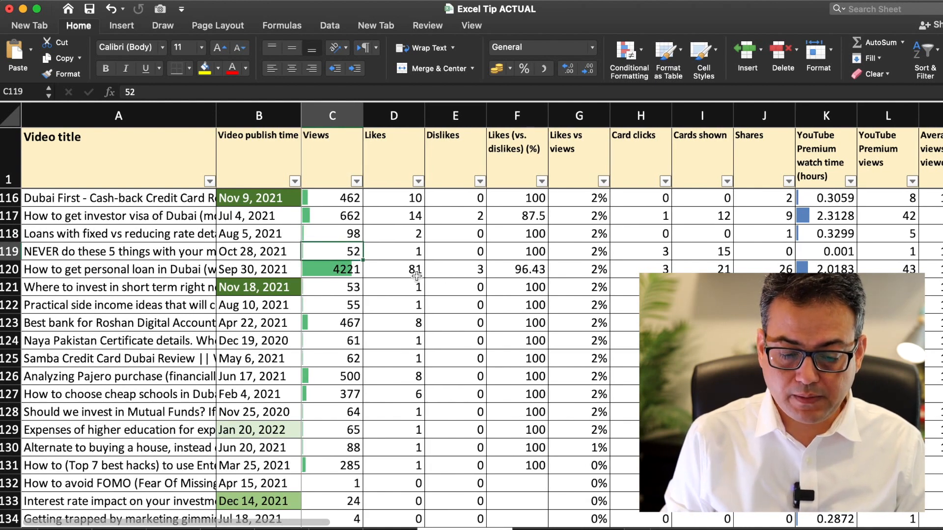
pyautogui.click(379, 260)
pyautogui.press('super+Up')
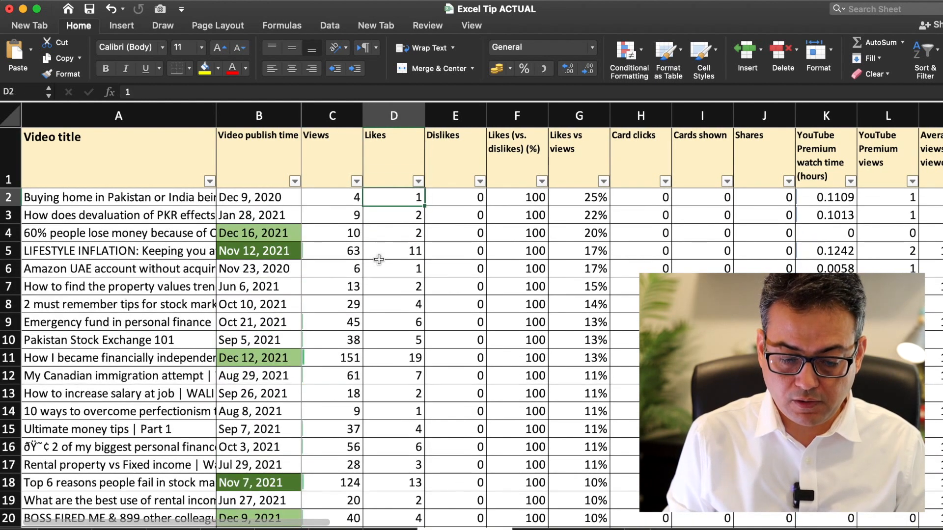
# Step: Select all Likes values and apply orange gradient-fill data bars to them
pyautogui.press('super+shift+Down')
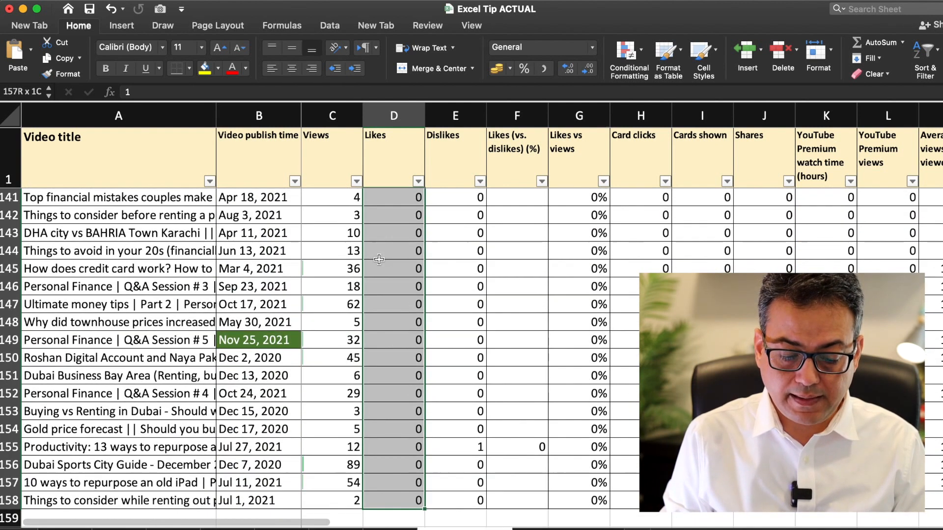
pyautogui.click(645, 76)
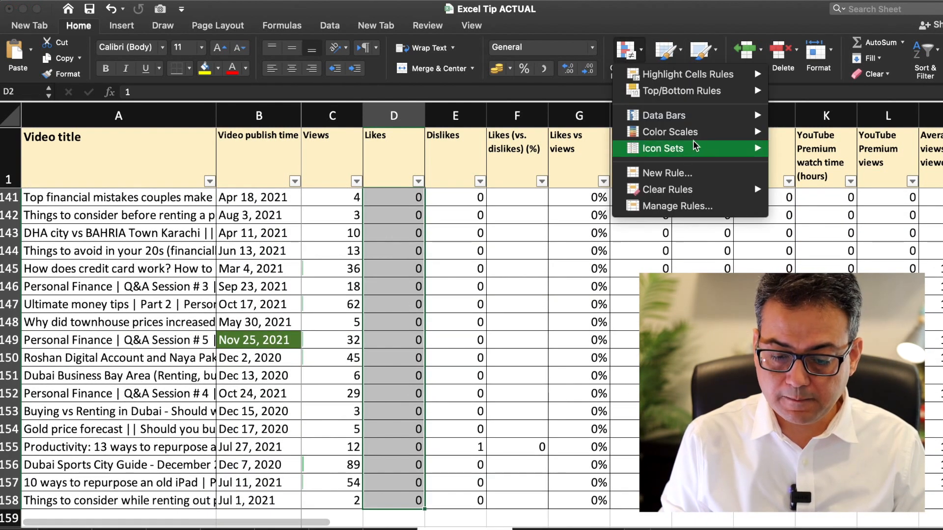
pyautogui.moveTo(712, 120)
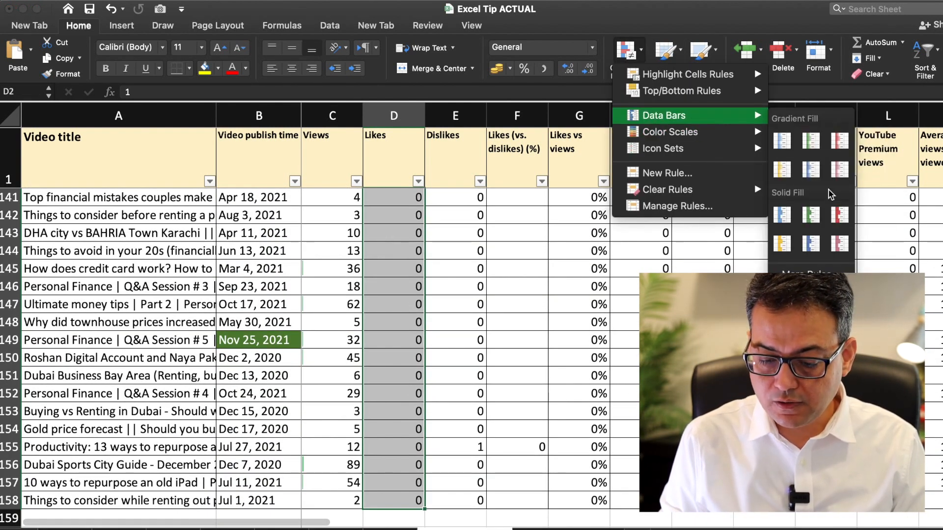
pyautogui.click(782, 168)
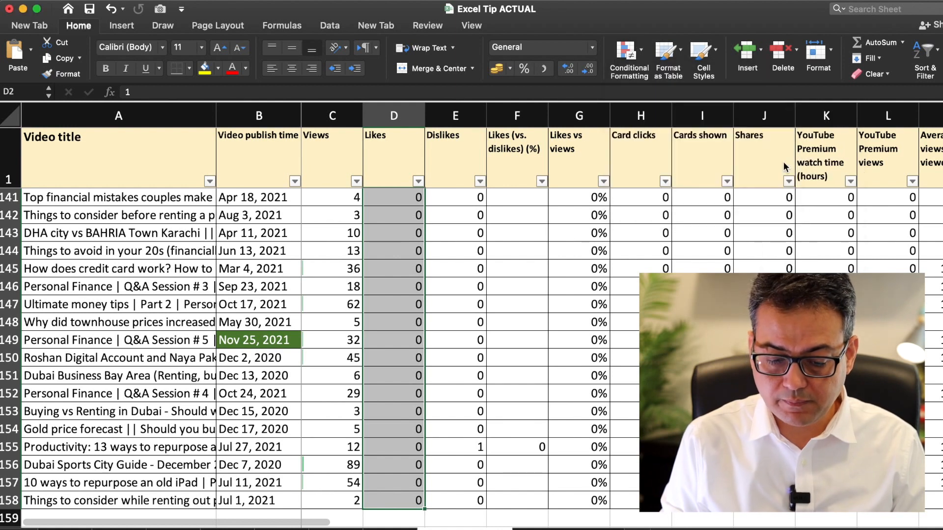
# Step: Compare Likes bars with Views bars, e.g. 844 views with 77 likes and 2970 with 188
pyautogui.press('super+Up')
pyautogui.press('Down')
pyautogui.press('Down')
pyautogui.press('Down')
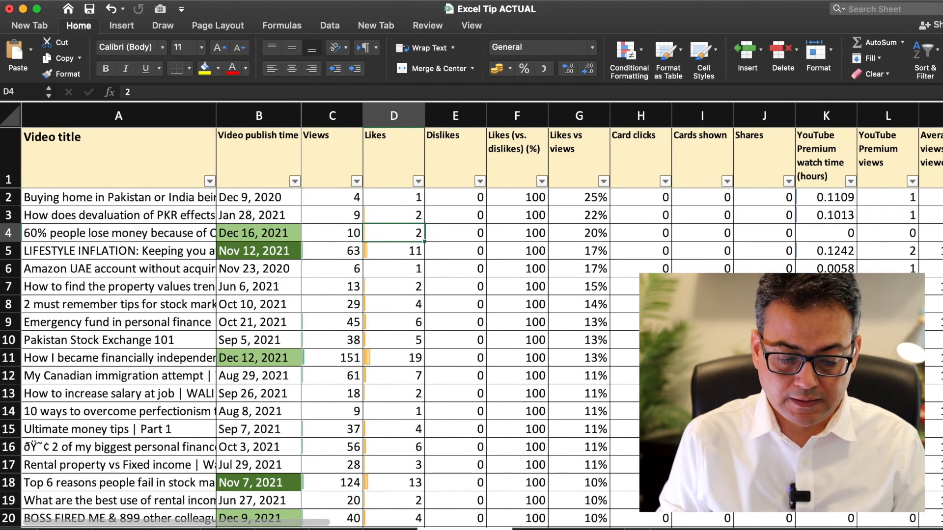
pyautogui.scroll(-6, 782, 161)
pyautogui.scroll(3, 783, 161)
pyautogui.scroll(-1, 782, 161)
pyautogui.scroll(-8, 483, 341)
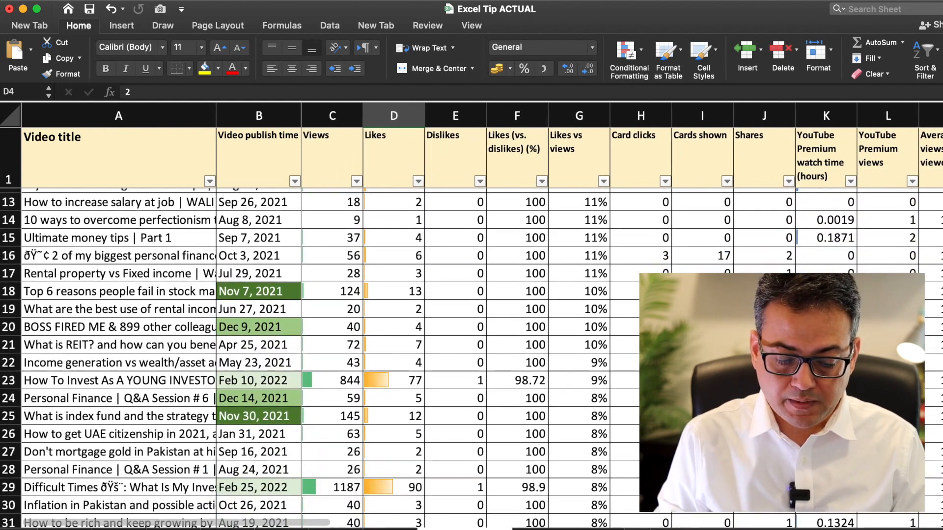
pyautogui.click(346, 294)
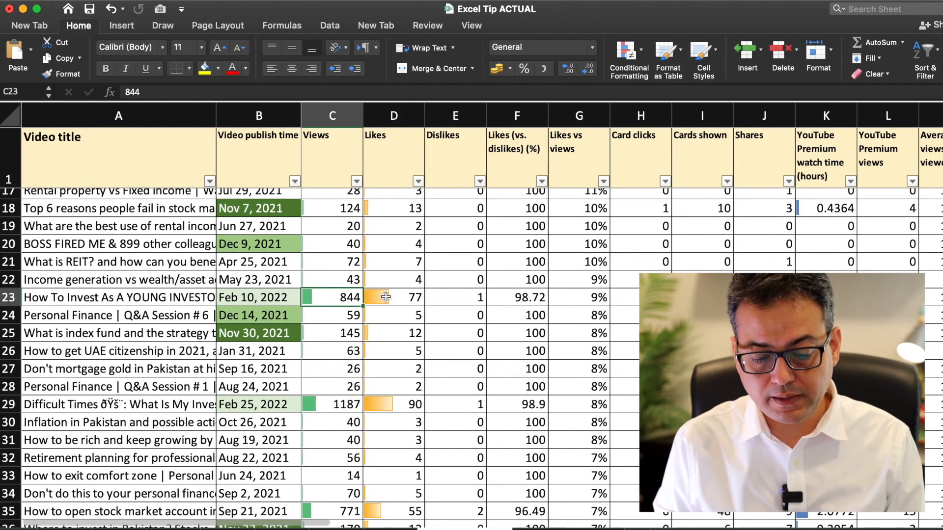
pyautogui.click(385, 297)
pyautogui.scroll(-10, 385, 297)
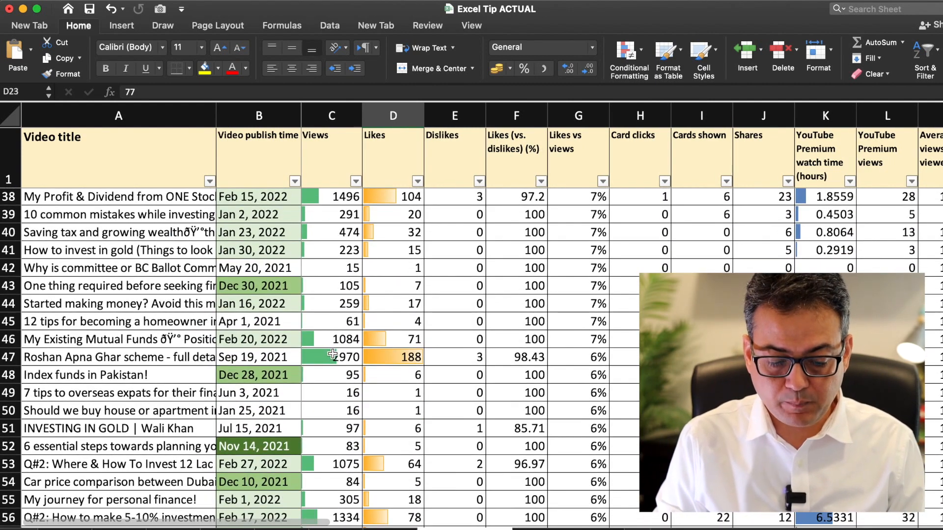
pyautogui.click(333, 354)
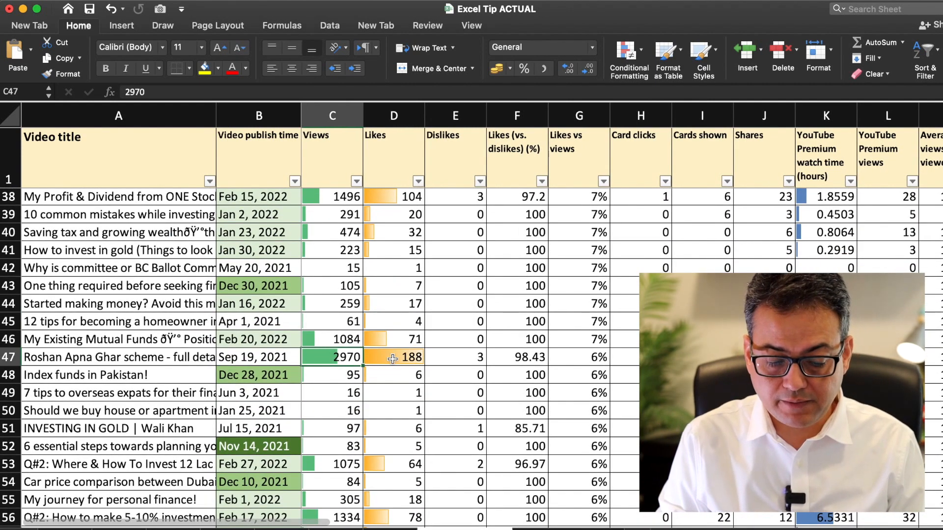
pyautogui.click(393, 358)
pyautogui.scroll(-20, 392, 359)
pyautogui.scroll(-8, 393, 359)
pyautogui.hotkey('ctrl', 'Up')
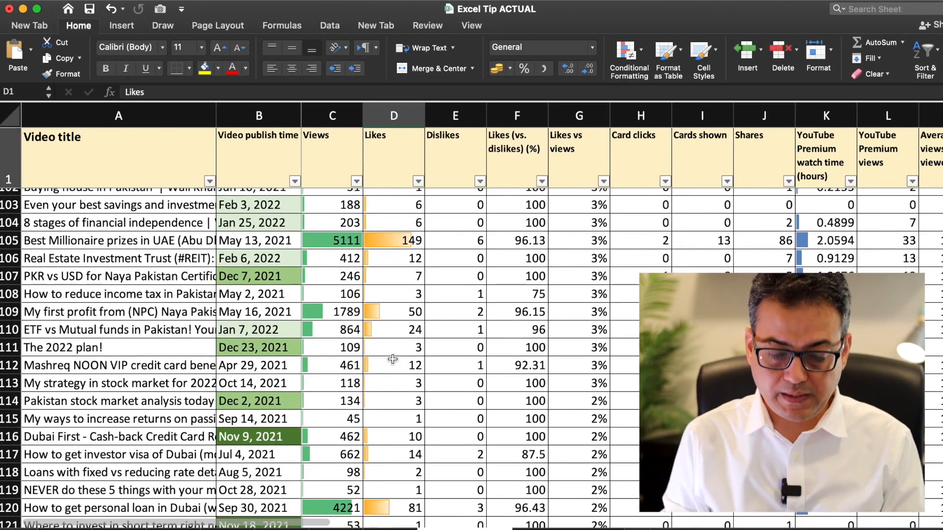
# Step: Move across the headers to Average views per viewer, then drop to row 2 of column M
pyautogui.press('Right')
pyautogui.press('Right')
pyautogui.press('Right')
pyautogui.press('Down')
pyautogui.press('Right')
pyautogui.press('Up')
pyautogui.press('Right')
pyautogui.press('Right')
pyautogui.press('Down')
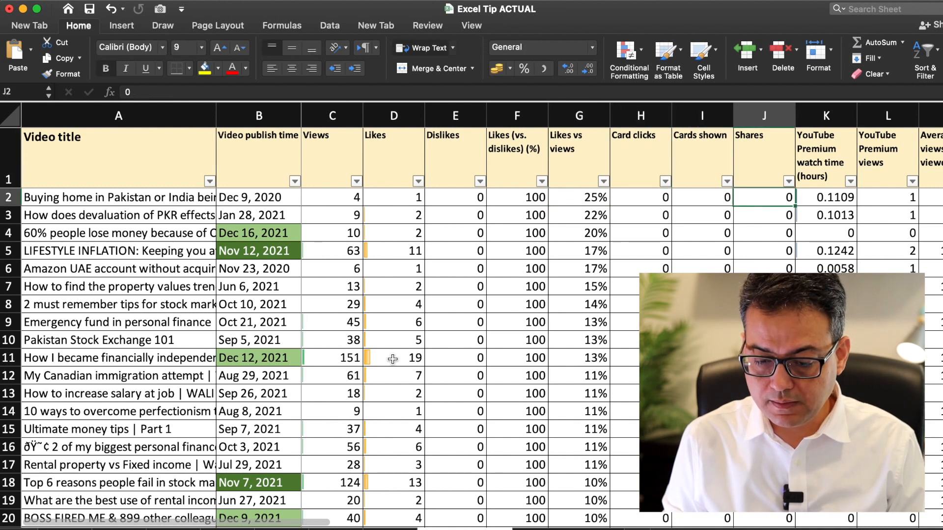
pyautogui.press('Right')
pyautogui.press('Up')
pyautogui.press('Down')
pyautogui.press('Right')
pyautogui.press('Up')
pyautogui.press('Right')
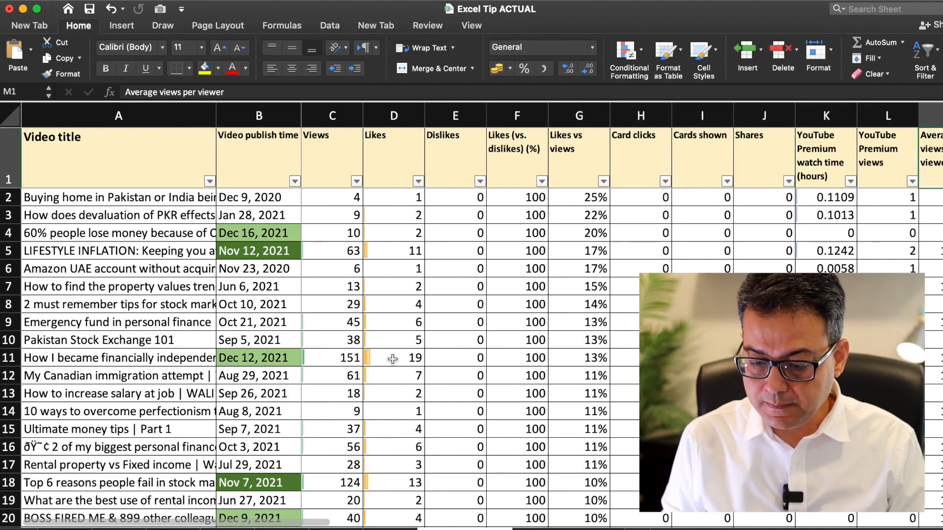
pyautogui.press('Right')
pyautogui.press('Right')
pyautogui.press('Right')
pyautogui.press('Left')
pyautogui.press('Left')
pyautogui.press('Left')
pyautogui.press('Down')
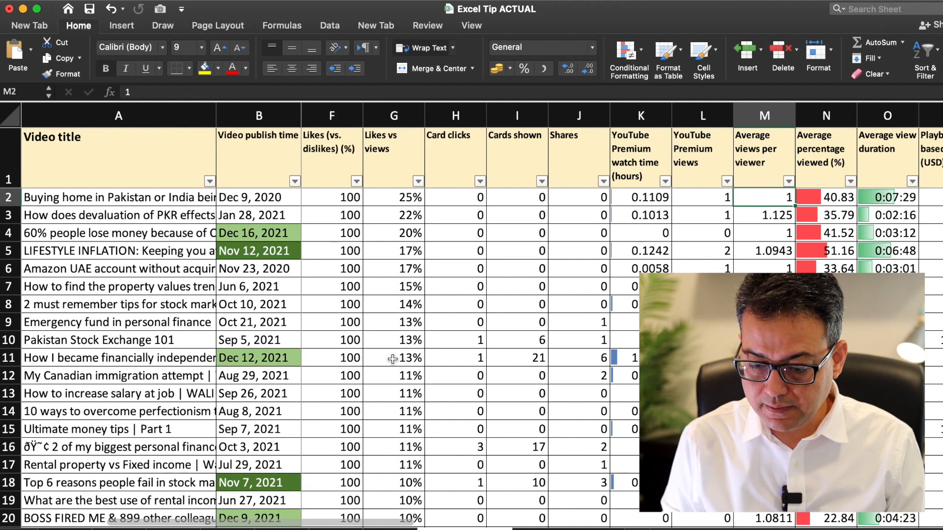
# Step: Move along row 2 past Subscribers lost to the first Subscribers gained value
pyautogui.press('Right')
pyautogui.press('Right')
pyautogui.press('Right')
pyautogui.press('Right')
pyautogui.press('Right')
pyautogui.press('Right')
pyautogui.press('Right')
pyautogui.press('Right')
pyautogui.press('Right')
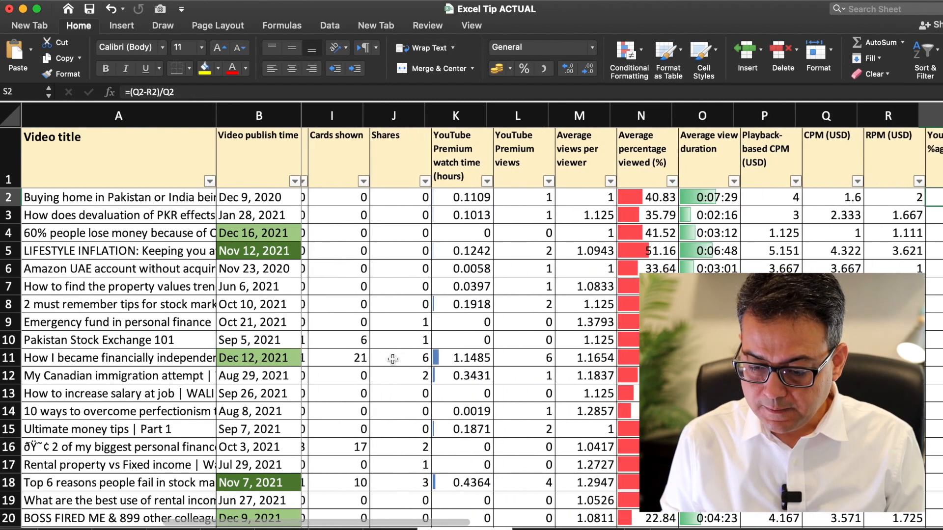
pyautogui.press('Right')
pyautogui.press('Right')
pyautogui.press('Right')
pyautogui.press('Right')
pyautogui.press('Right')
pyautogui.press('Right')
pyautogui.press('Right')
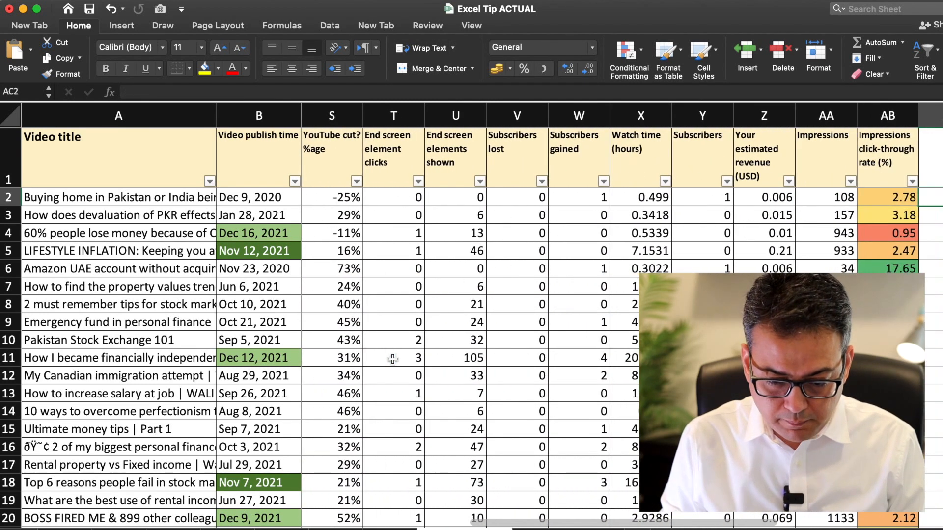
pyautogui.press('Left')
pyautogui.press('Left')
pyautogui.press('Left')
pyautogui.press('Left')
pyautogui.press('Left')
pyautogui.press('Left')
pyautogui.press('Left')
pyautogui.press('Up')
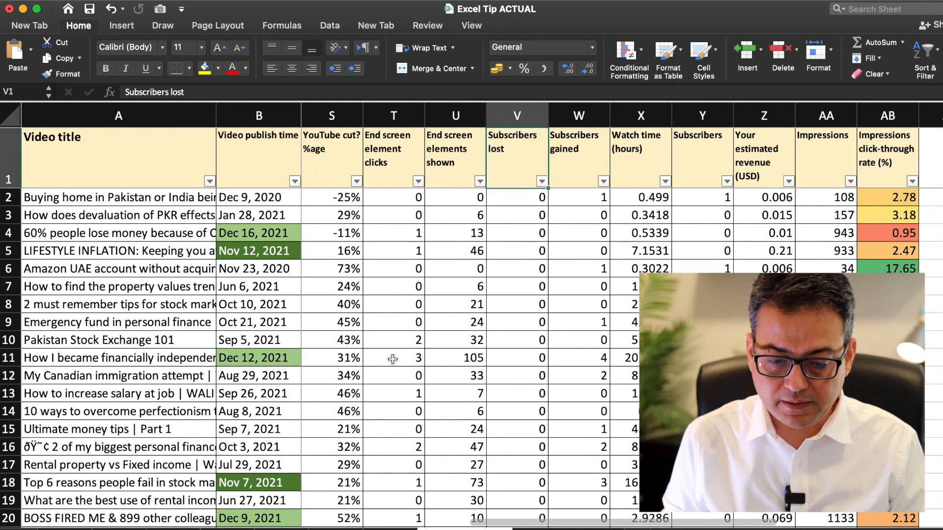
pyautogui.press('Left')
pyautogui.press('Right')
pyautogui.press('Right')
pyautogui.press('Down')
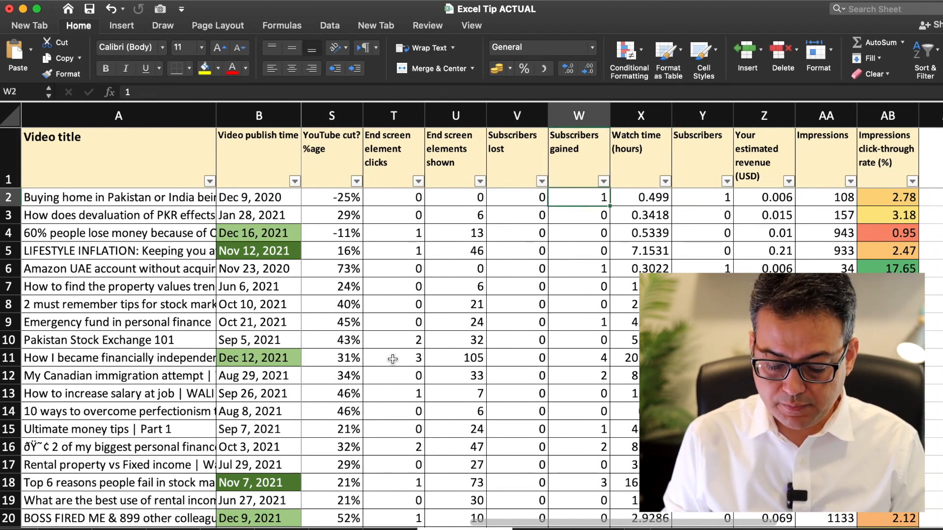
# Step: Select W2 down to the last video row, excluding the empty row, and show the Color Scales choices
pyautogui.press('super+shift+Down')
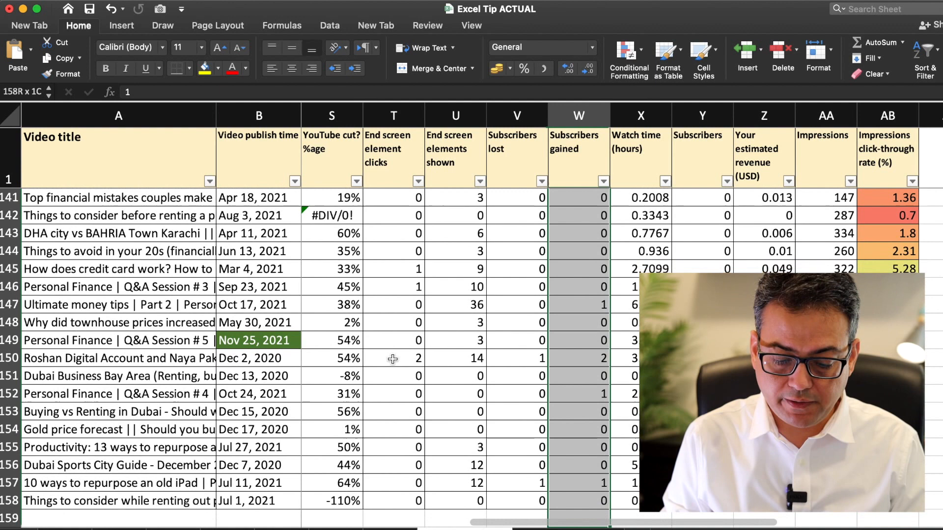
pyautogui.hotkey('shift', 'Up')
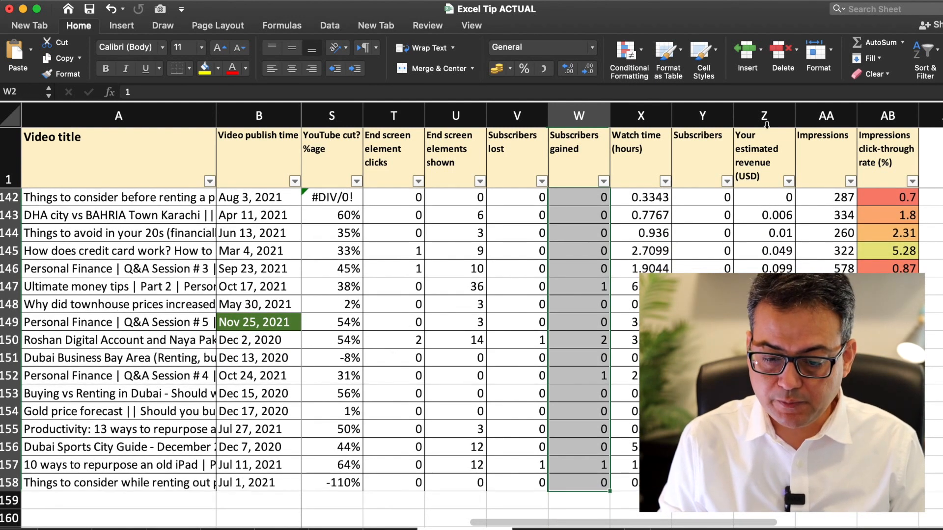
pyautogui.click(619, 71)
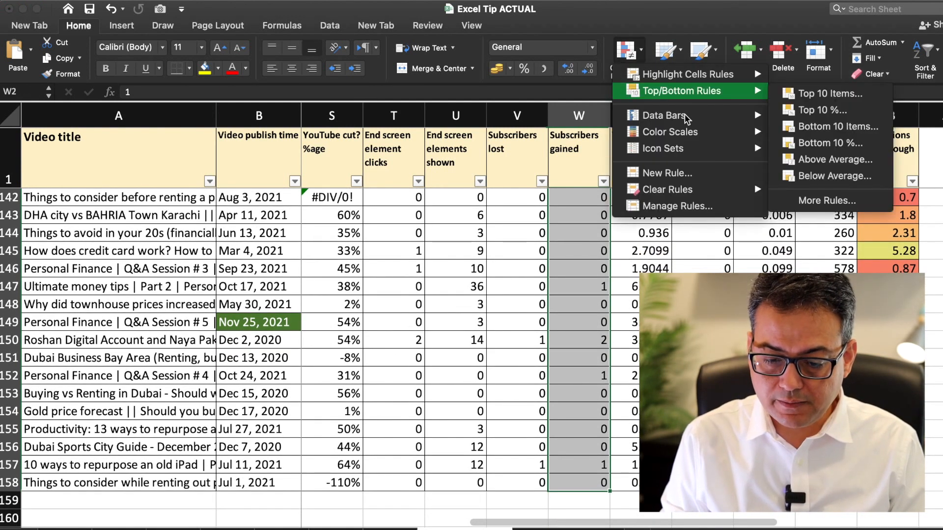
pyautogui.moveTo(691, 120)
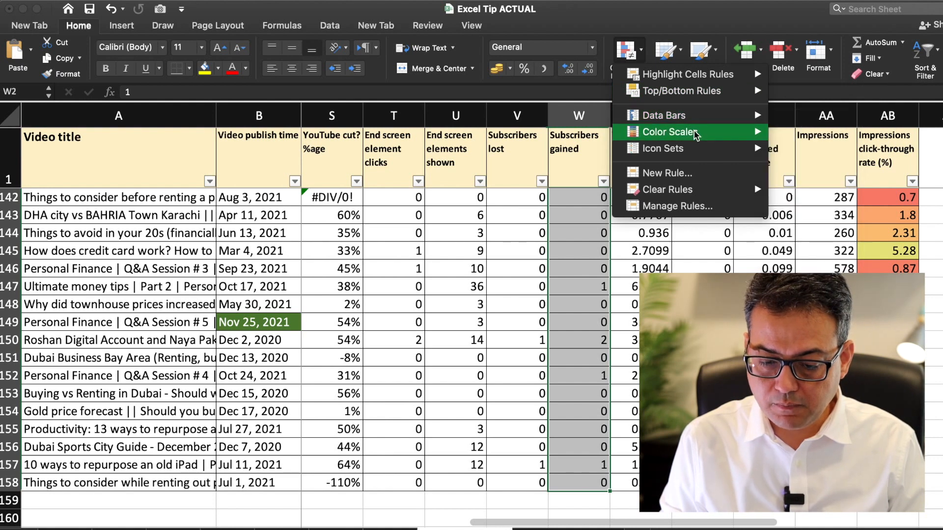
pyautogui.moveTo(696, 136)
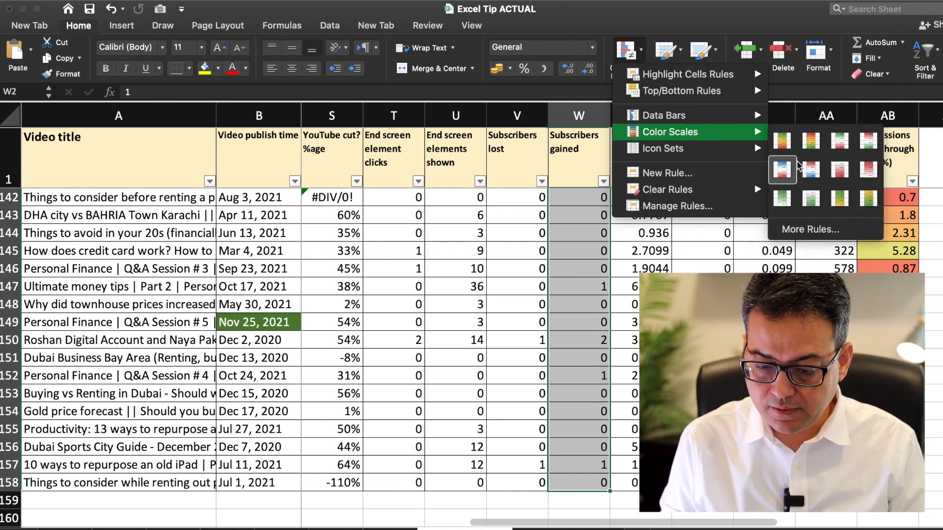
# Step: Apply the Green-Yellow-Red colour scale to the selected Subscribers gained values
pyautogui.click(783, 140)
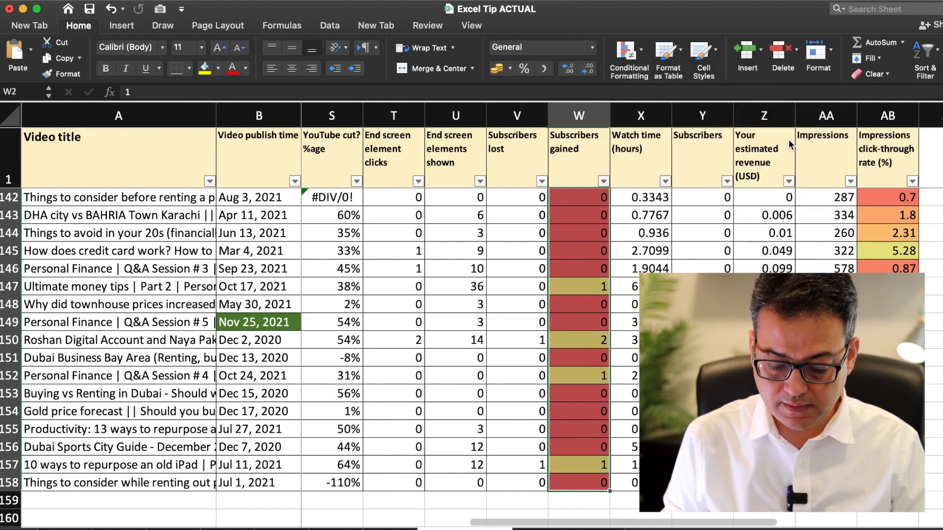
pyautogui.press('Down')
pyautogui.press('Down')
pyautogui.press('Down')
pyautogui.press('Down')
pyautogui.press('Down')
pyautogui.press('Down')
pyautogui.press('Down')
pyautogui.press('Down')
pyautogui.press('Down')
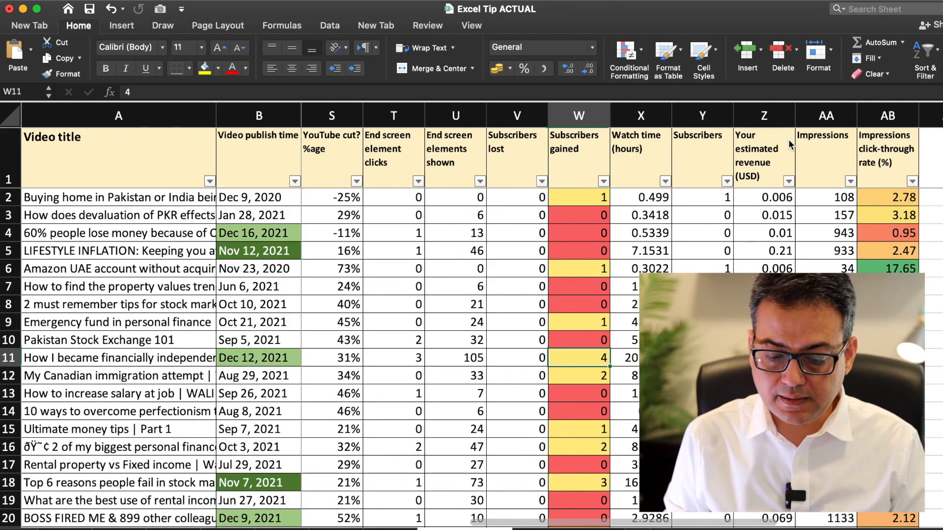
pyautogui.press('Down')
pyautogui.press('Down')
# Step: Scroll down column W to review the colours, including the green 206 value
pyautogui.scroll(-12, 319, 353)
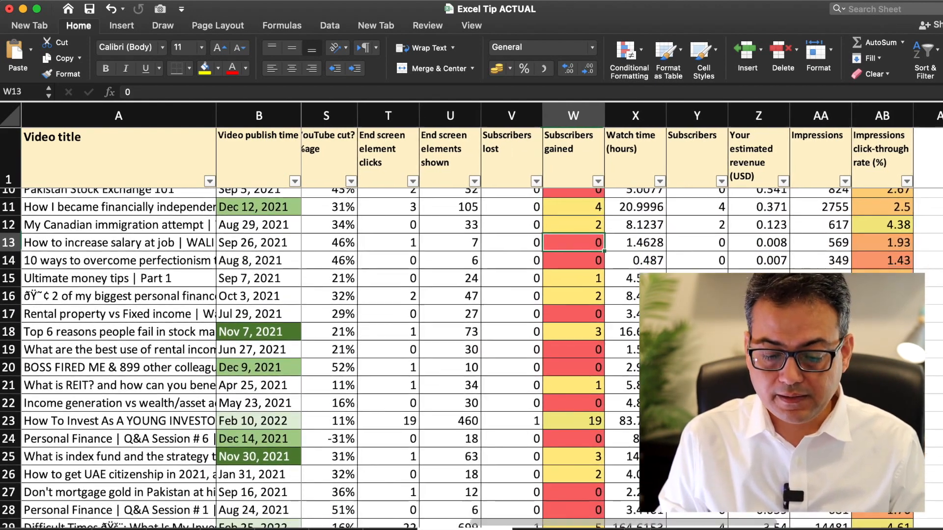
pyautogui.scroll(-14, 320, 354)
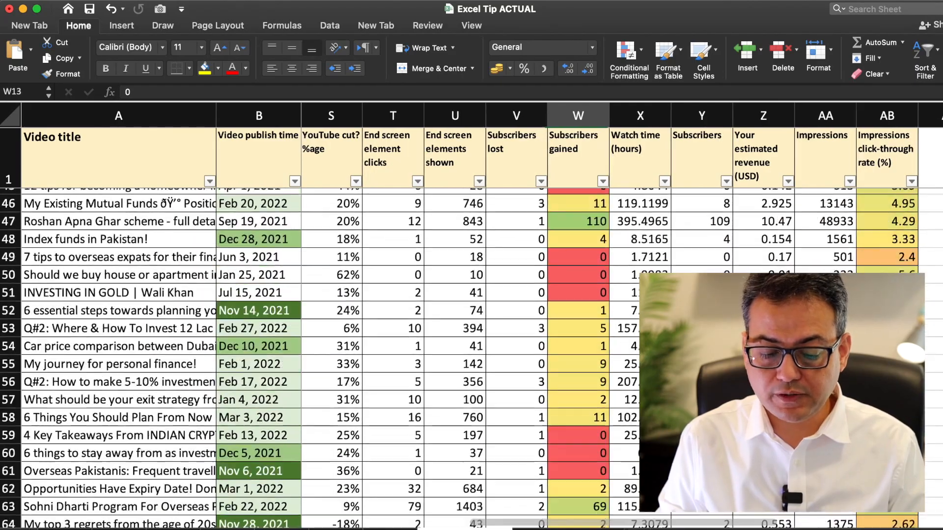
pyautogui.scroll(-5, 602, 412)
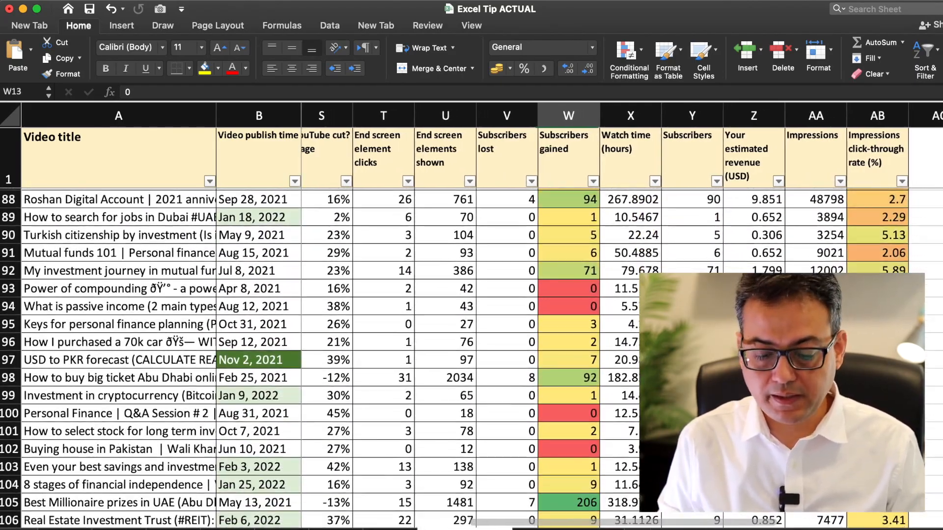
pyautogui.scroll(3, 601, 412)
pyautogui.scroll(-2, 602, 412)
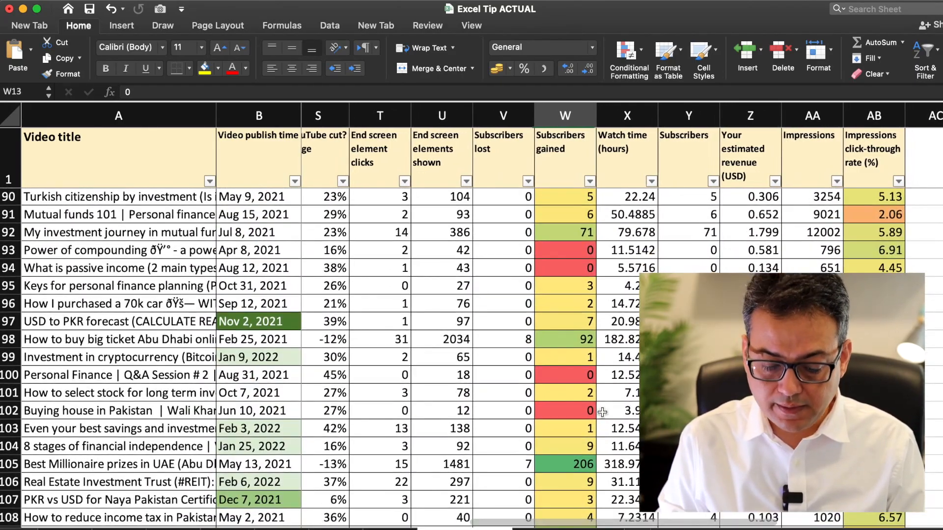
pyautogui.click(580, 464)
pyautogui.scroll(-10, 600, 463)
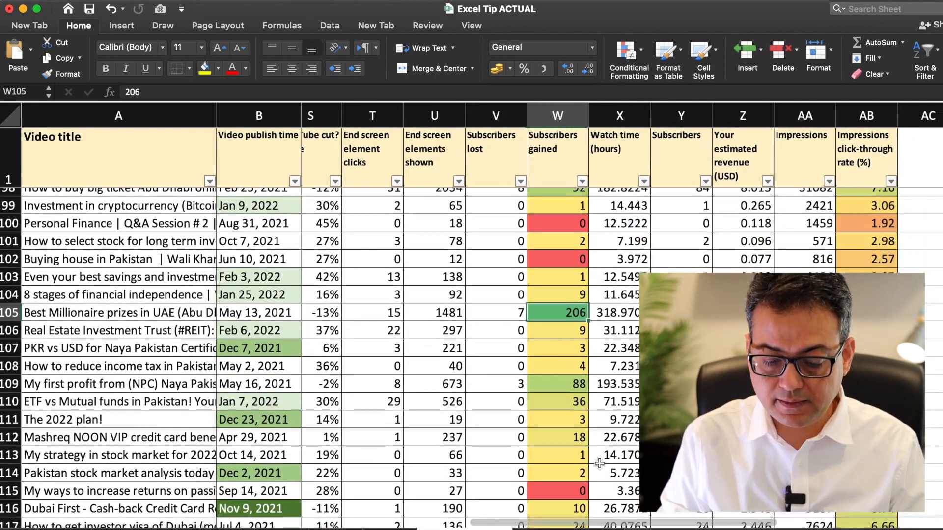
pyautogui.scroll(-20, 599, 463)
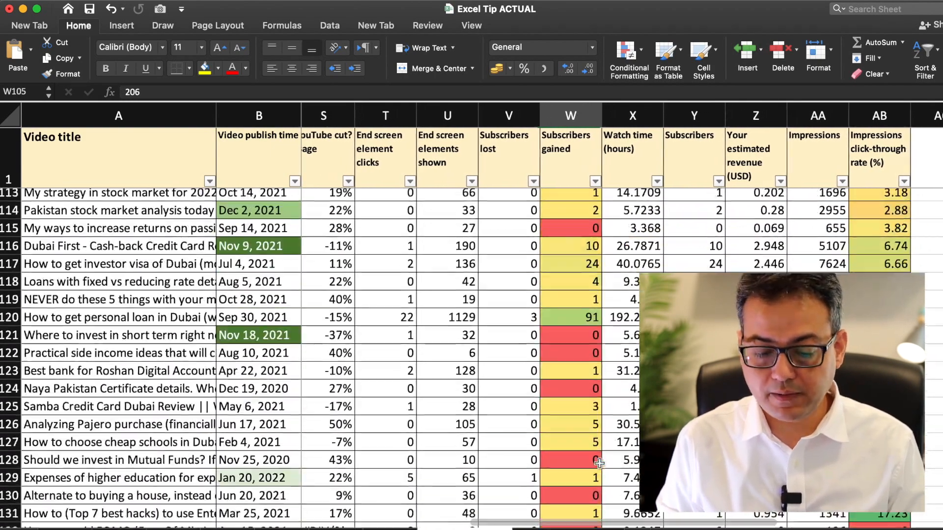
pyautogui.scroll(-8, 599, 463)
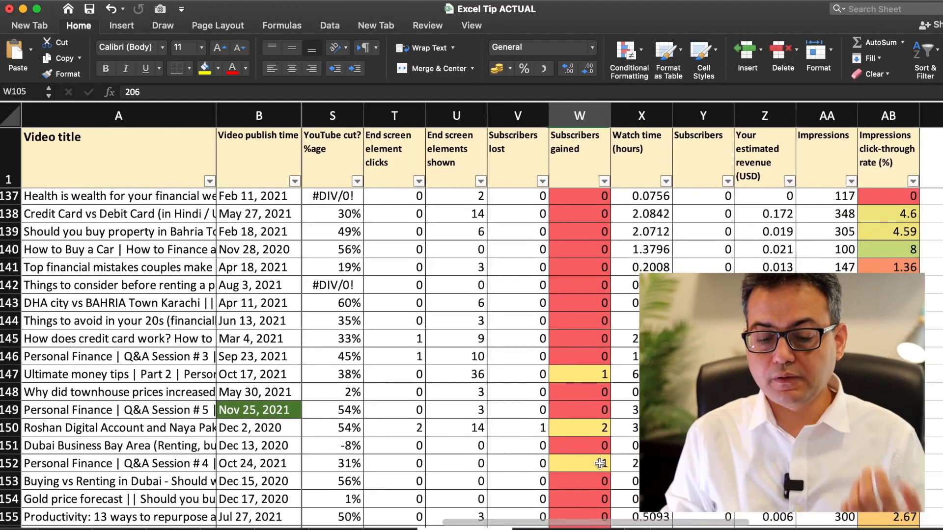
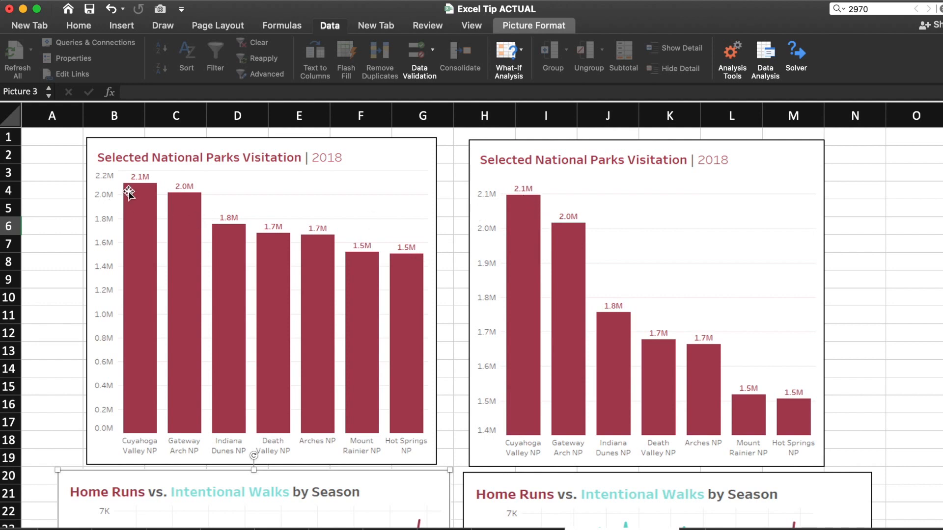
pyautogui.hscroll(3, 233, 222)
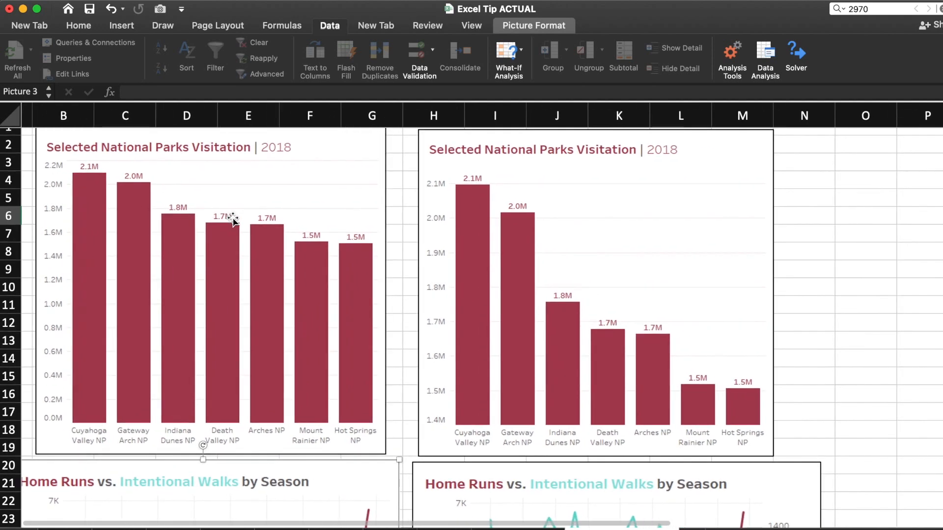
pyautogui.hscroll(-1, 350, 256)
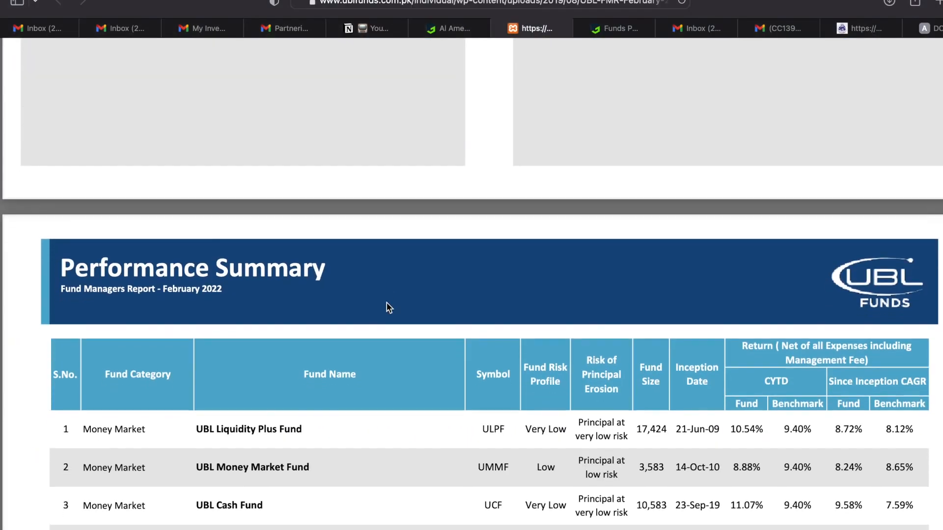
# Step: Scroll through the UBL Liquidity Plus Fund's February 2022 fund managers report in Safari
pyautogui.scroll(-10, 386, 275)
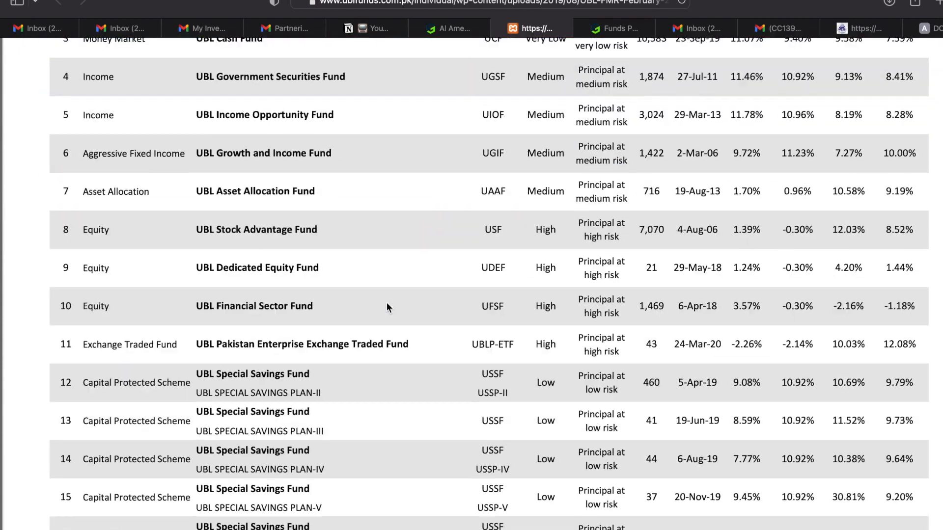
pyautogui.scroll(-15, 388, 304)
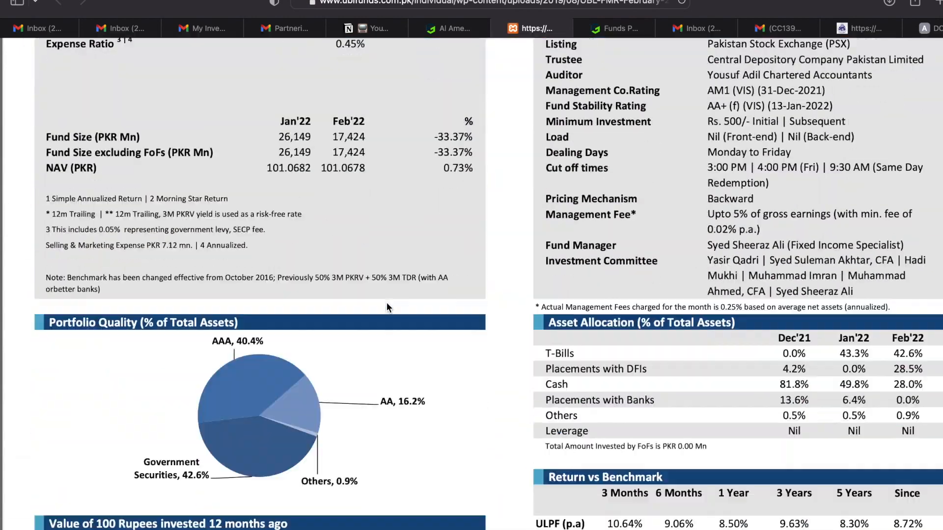
pyautogui.scroll(12, 387, 302)
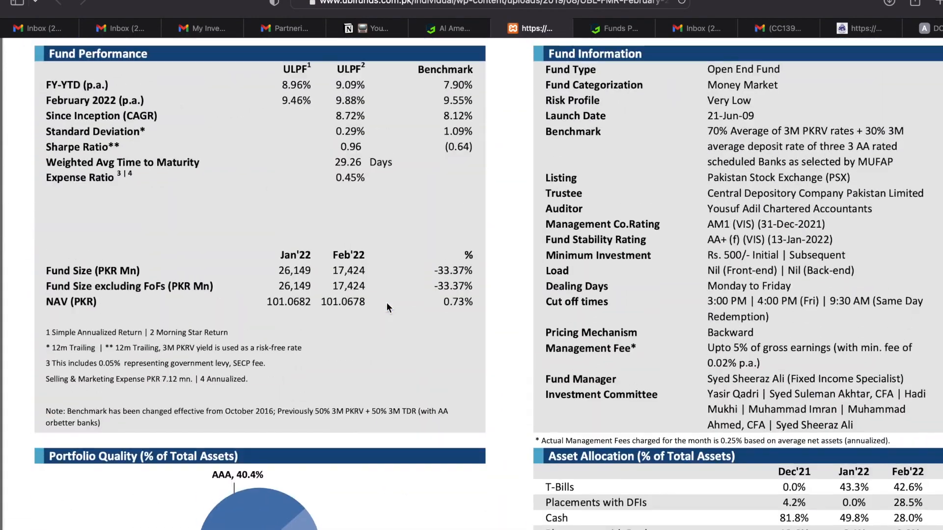
pyautogui.scroll(1, 387, 303)
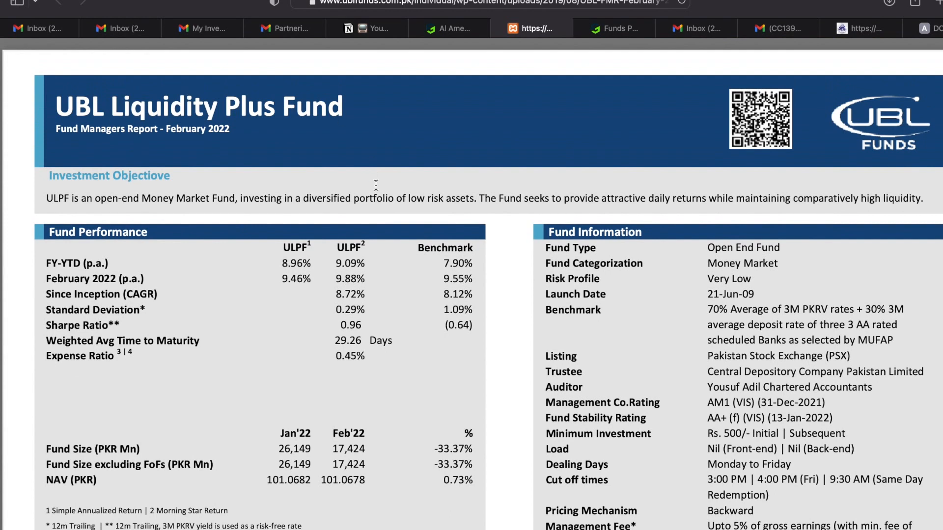
pyautogui.scroll(-12, 361, 357)
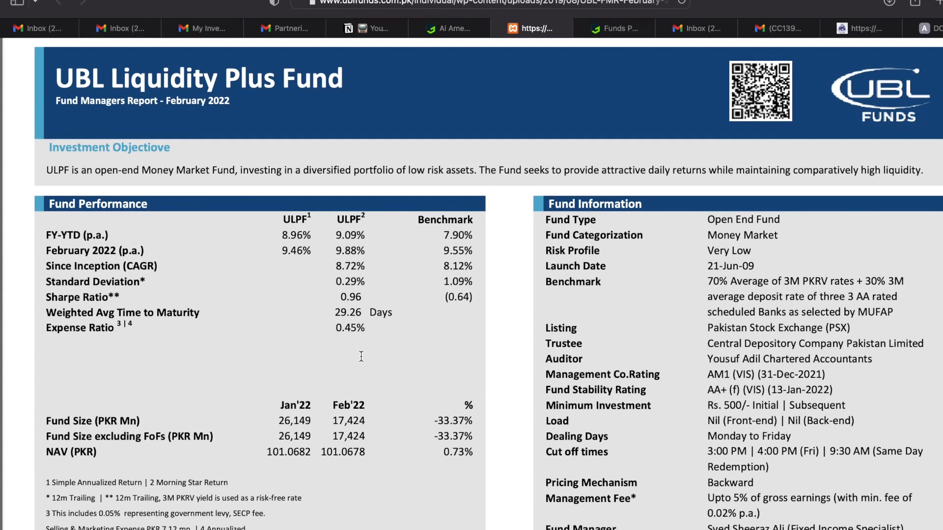
pyautogui.scroll(-3, 361, 356)
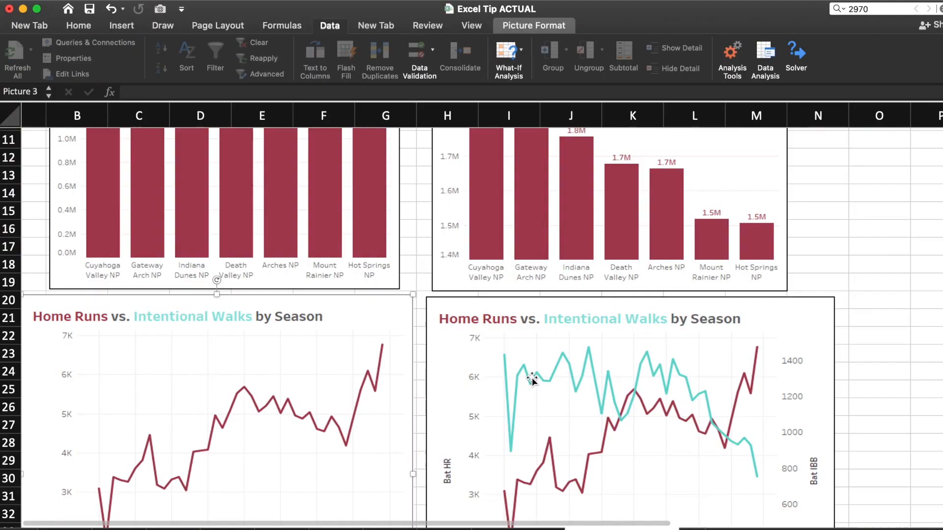
# Step: Scroll down to the single-axis and dual-axis Home Runs vs. Intentional Walks line charts
pyautogui.scroll(-5, 532, 379)
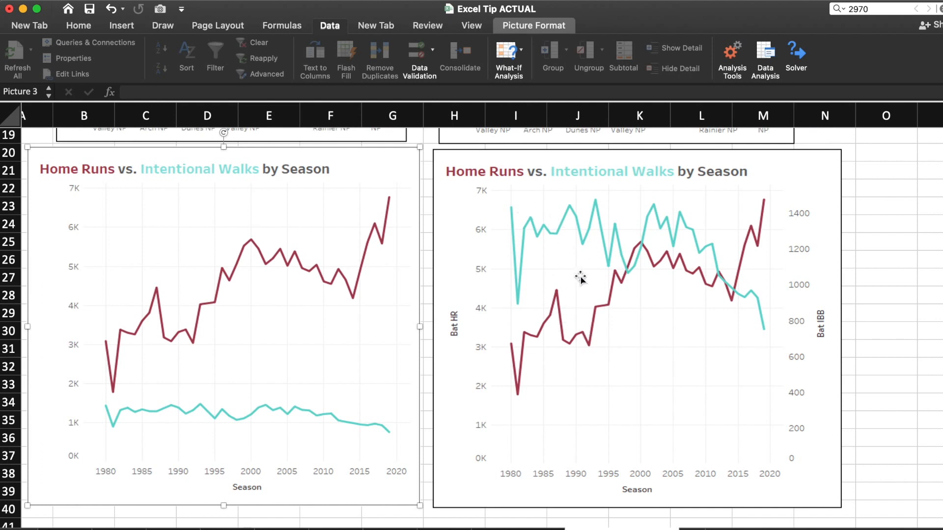
# Step: Select the dual-axis Home Runs vs. Intentional Walks chart picture (Picture 4)
pyautogui.click(605, 304)
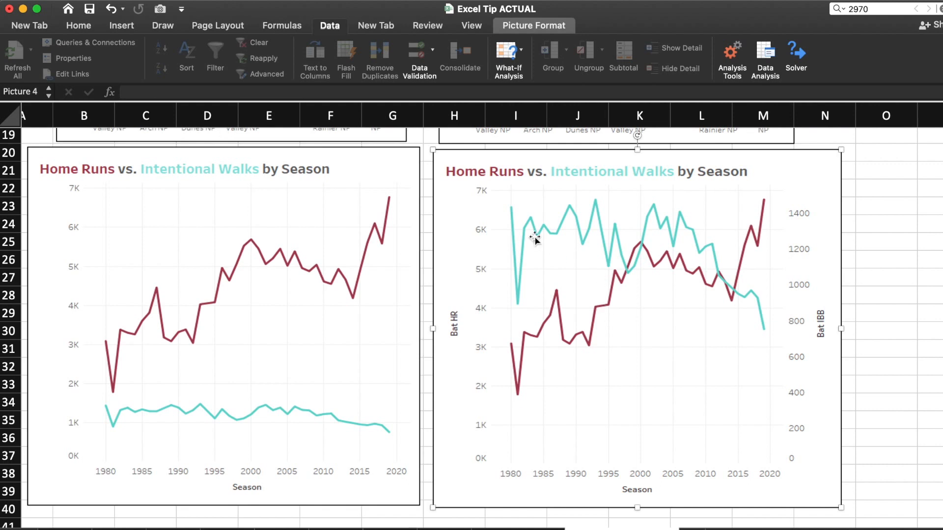